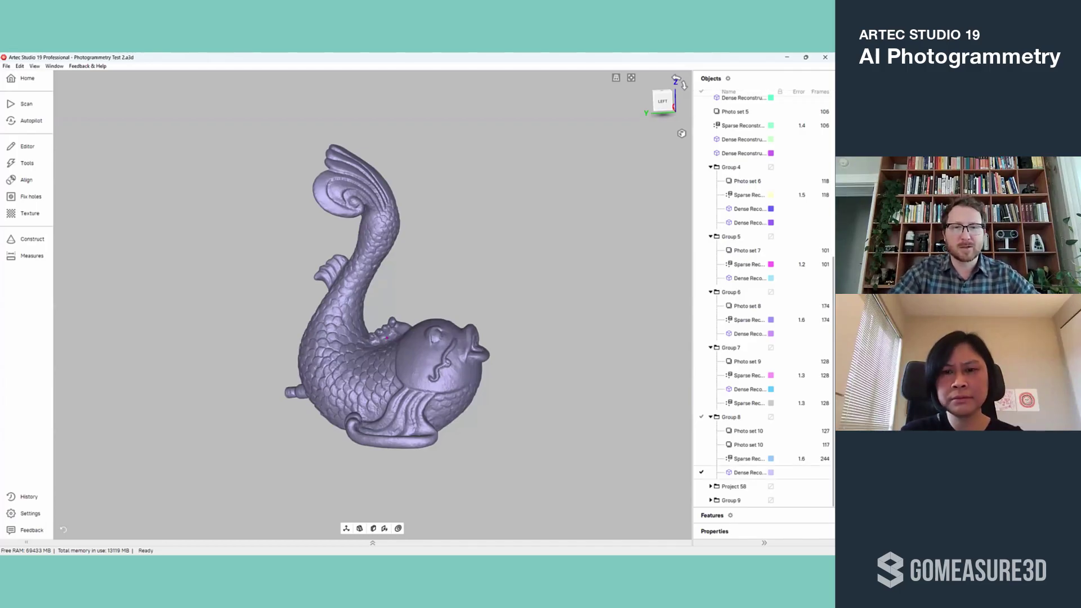
Step: Examine the dense fish reconstruction in Group 8 up close
scroll(394, 330, "up", 3)
left_click_drag(394, 332, 467, 332)
scroll(415, 369, "down", 3)
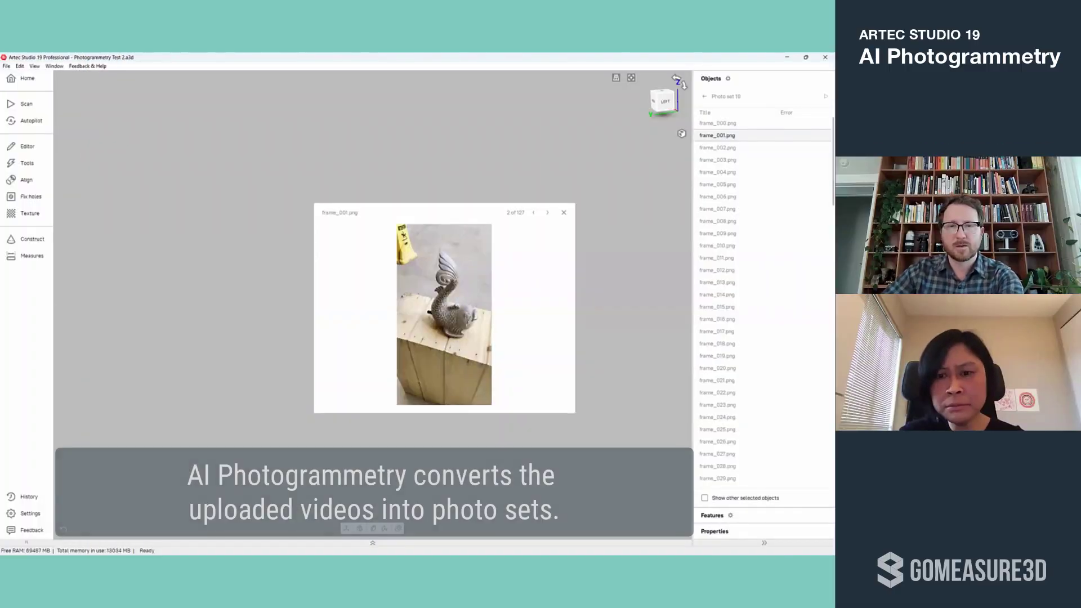
Step: Browse through the extracted video frames of Photo set 10 in Group 8
key("Down")
key("Down")
key("Down")
key("Down")
key("Down")
key("Down")
key("Down")
key("Down")
key("Down")
key("Down")
key("Down")
key("Down")
key("Down")
key("Down")
key("Down")
key("Down")
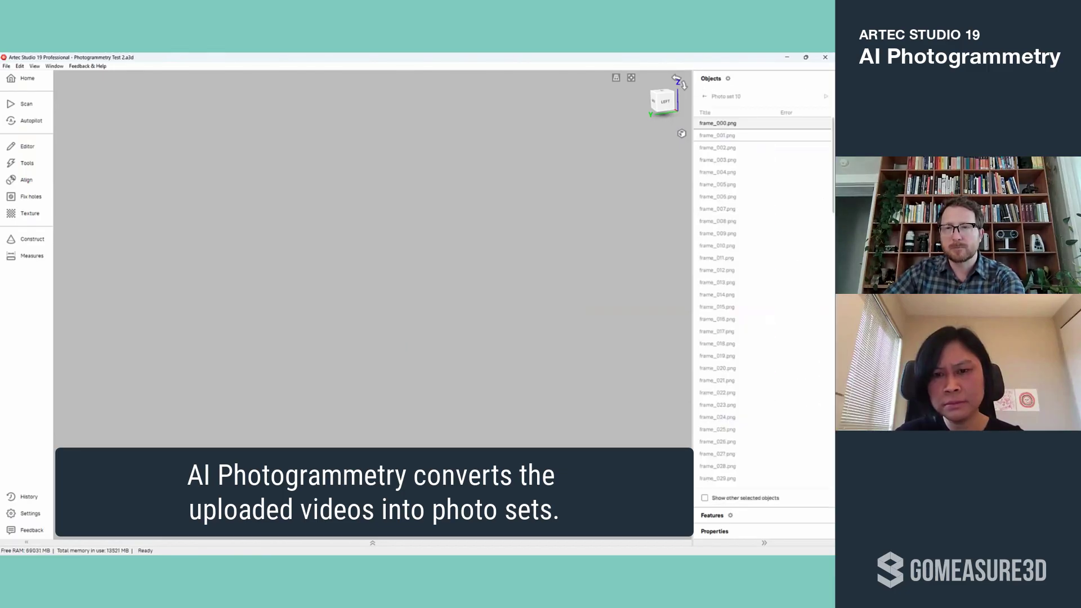
left_click(718, 147)
left_click(718, 467)
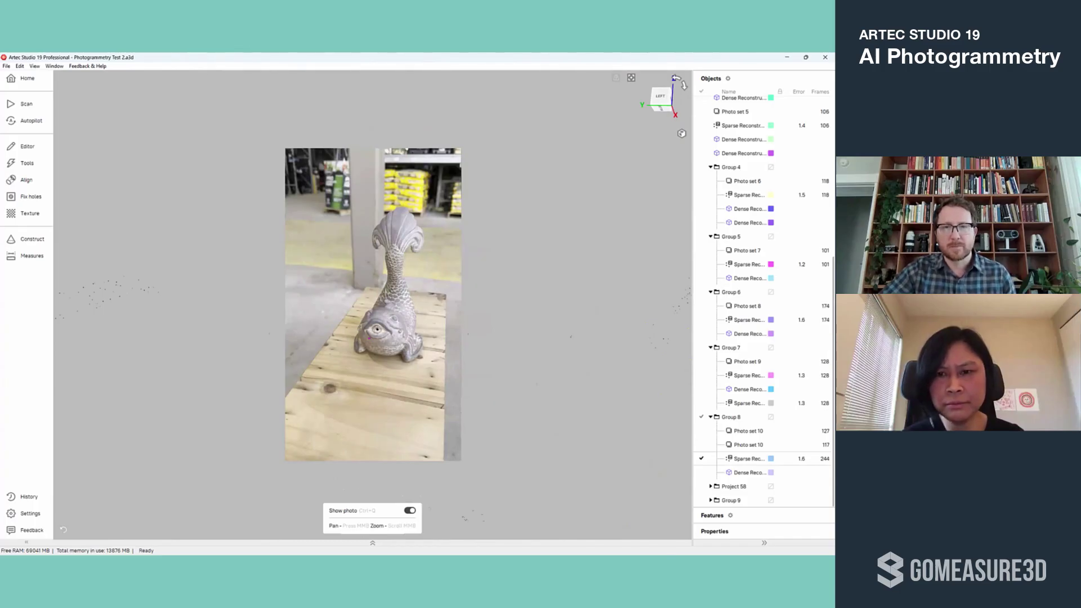
Step: Examine the sparse fish reconstruction in Group 8 and view the source photos of two camera positions
key("Escape")
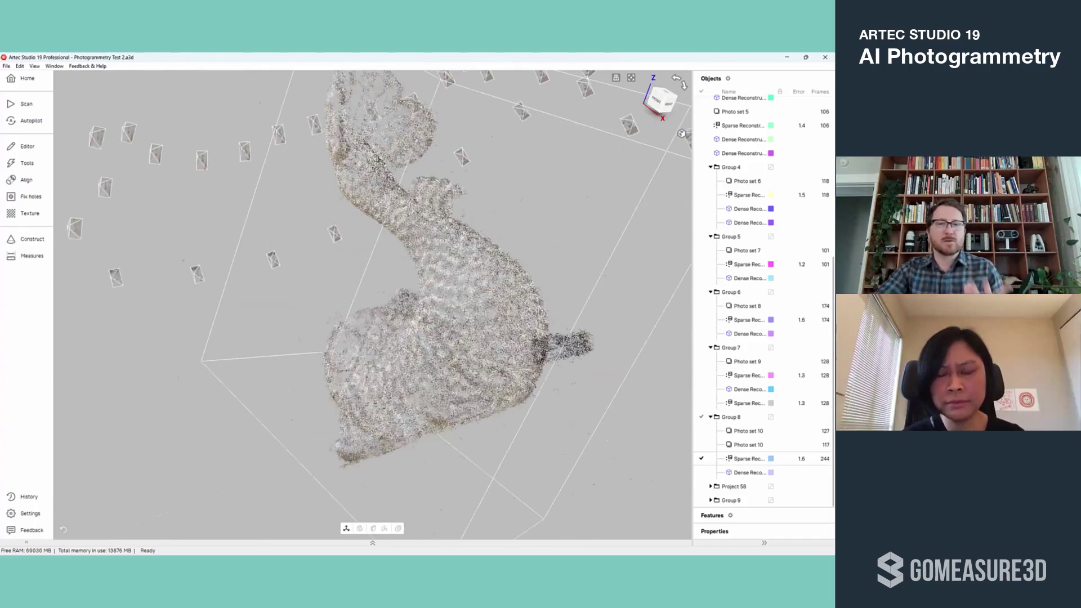
left_click_drag(372, 305, 507, 293)
scroll(373, 305, "down", 5)
left_click_drag(490, 365, 315, 321)
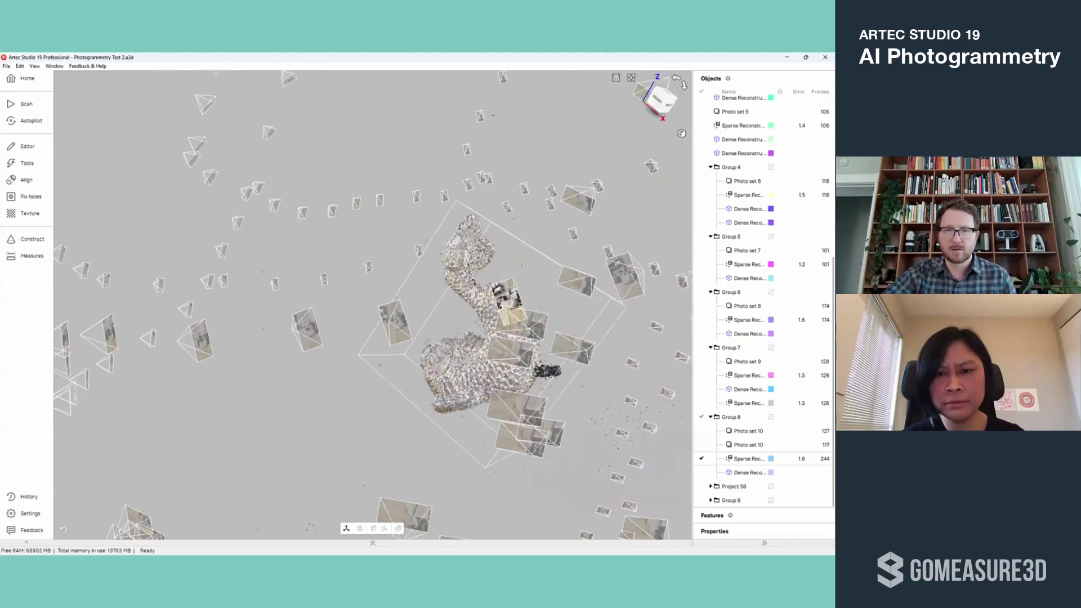
double_click(510, 297)
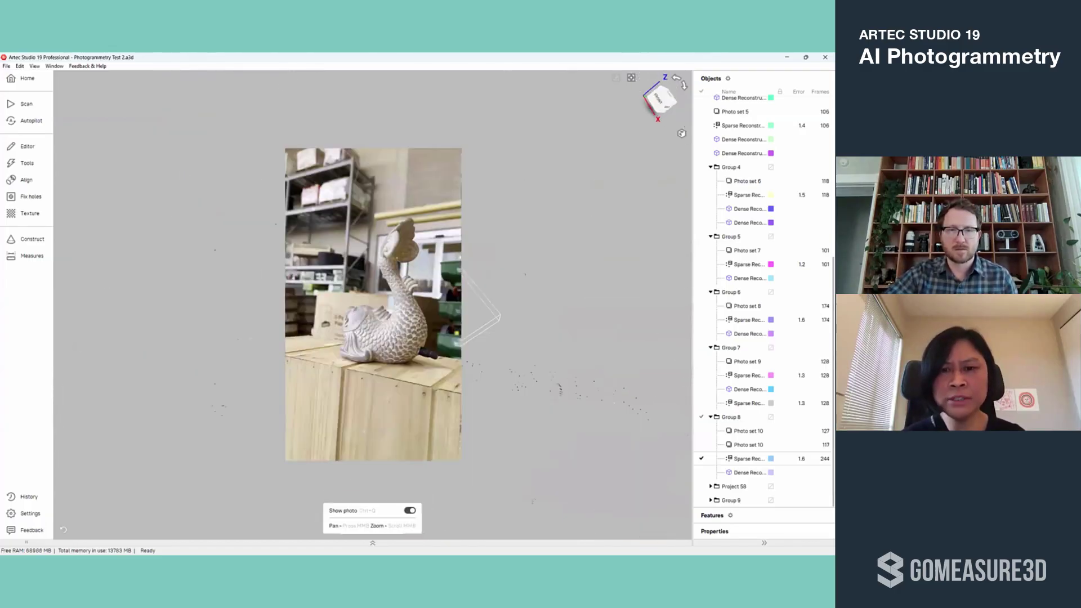
key("Escape")
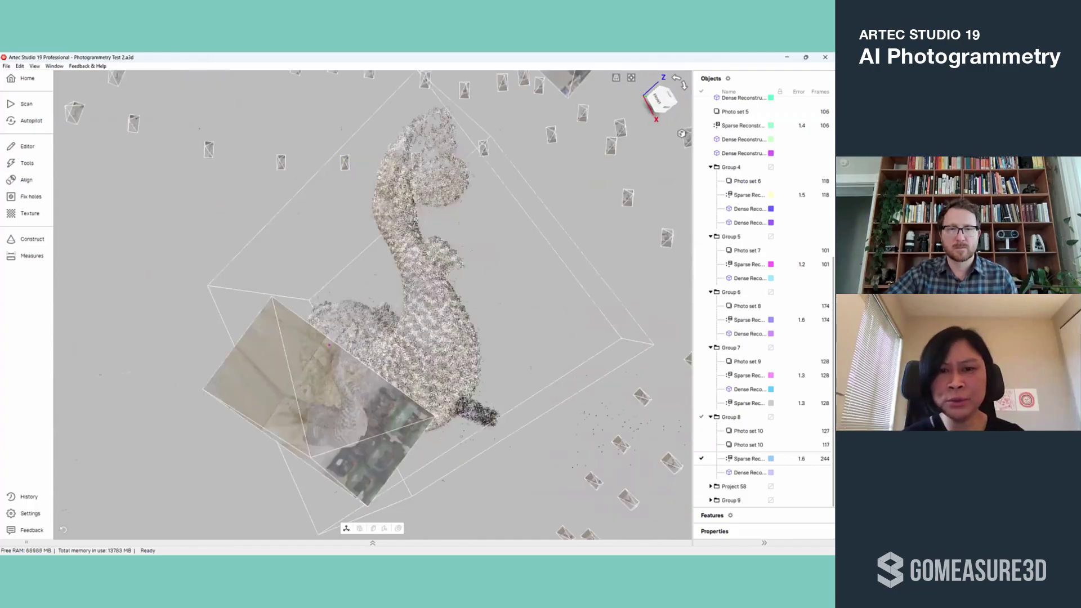
double_click(329, 345)
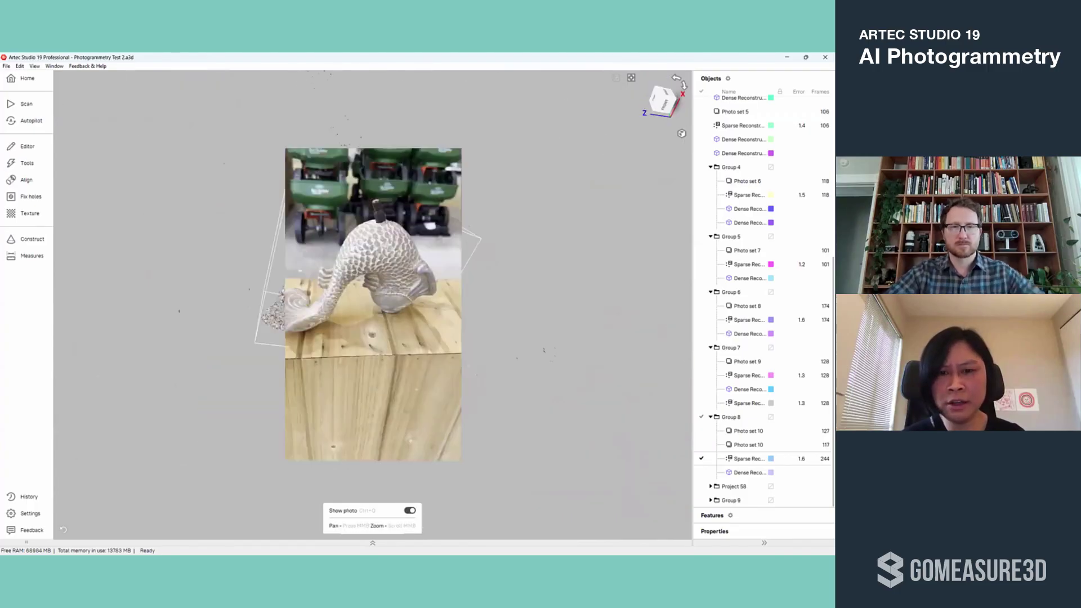
key("Escape")
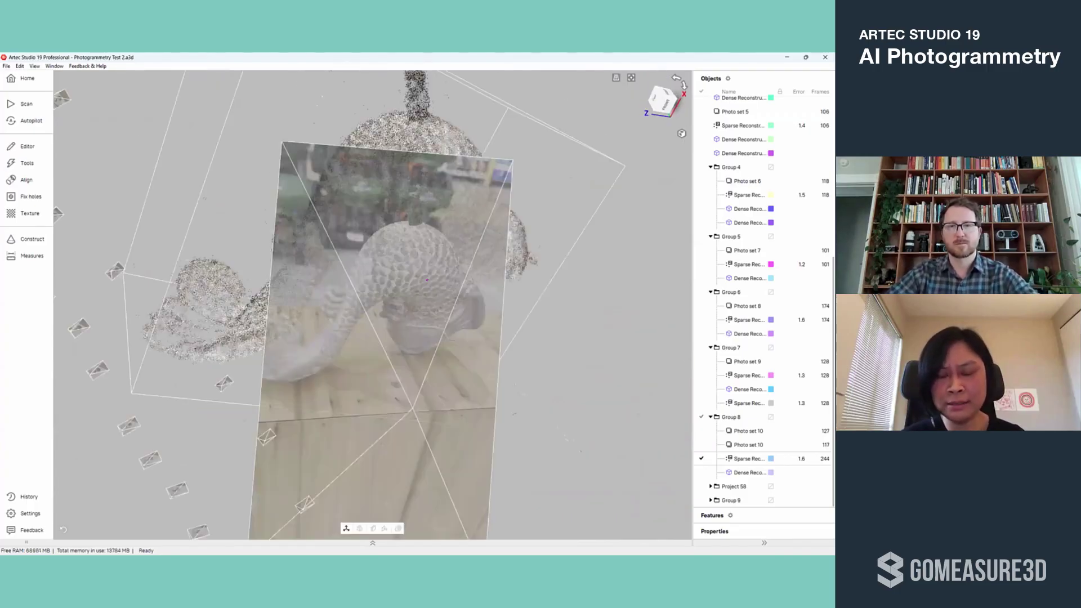
Step: Examine the ring of camera positions around the fish point cloud from all sides
left_click_drag(427, 280, 556, 304)
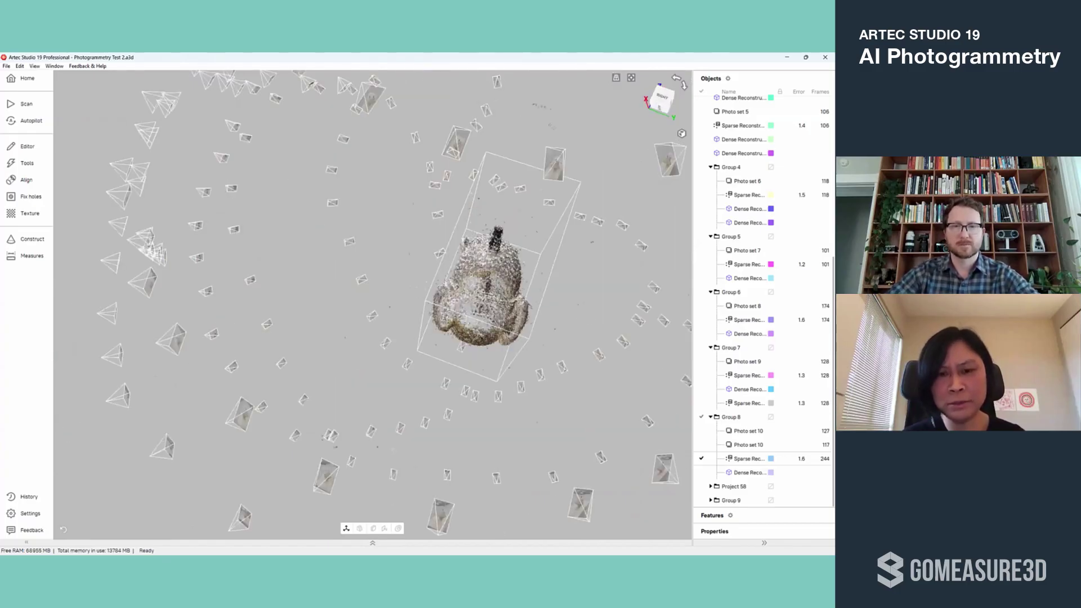
left_click_drag(482, 343, 352, 329)
left_click_drag(481, 343, 482, 293)
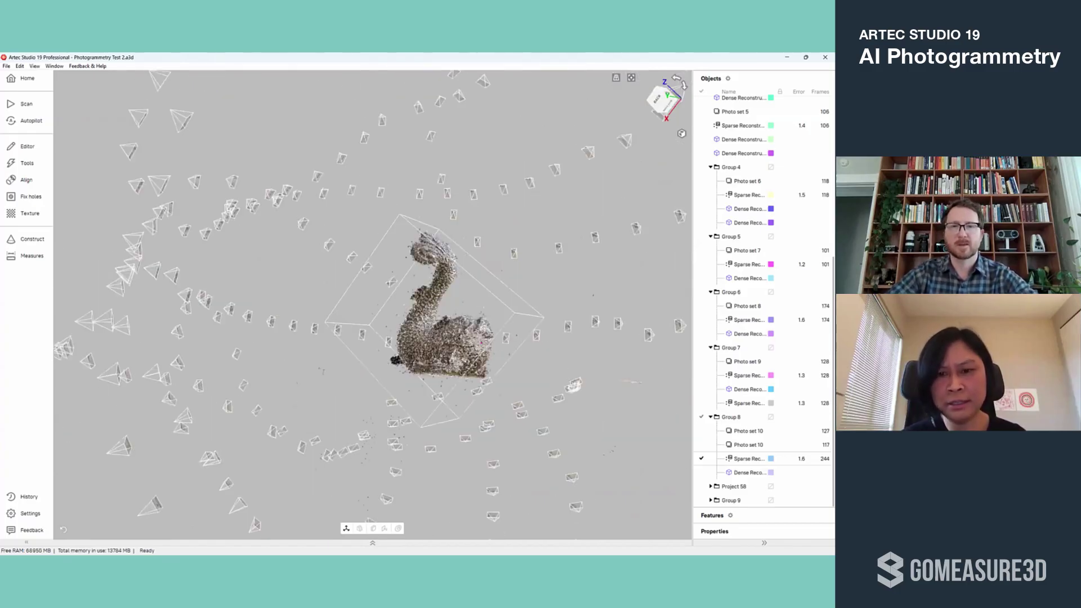
left_click_drag(482, 343, 432, 338)
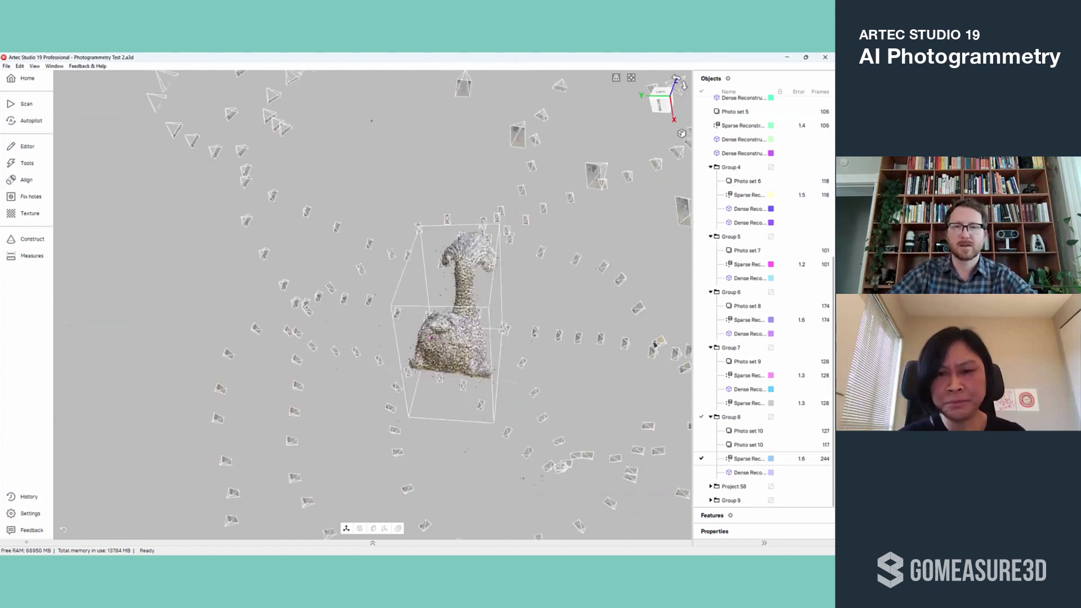
left_click_drag(481, 343, 442, 335)
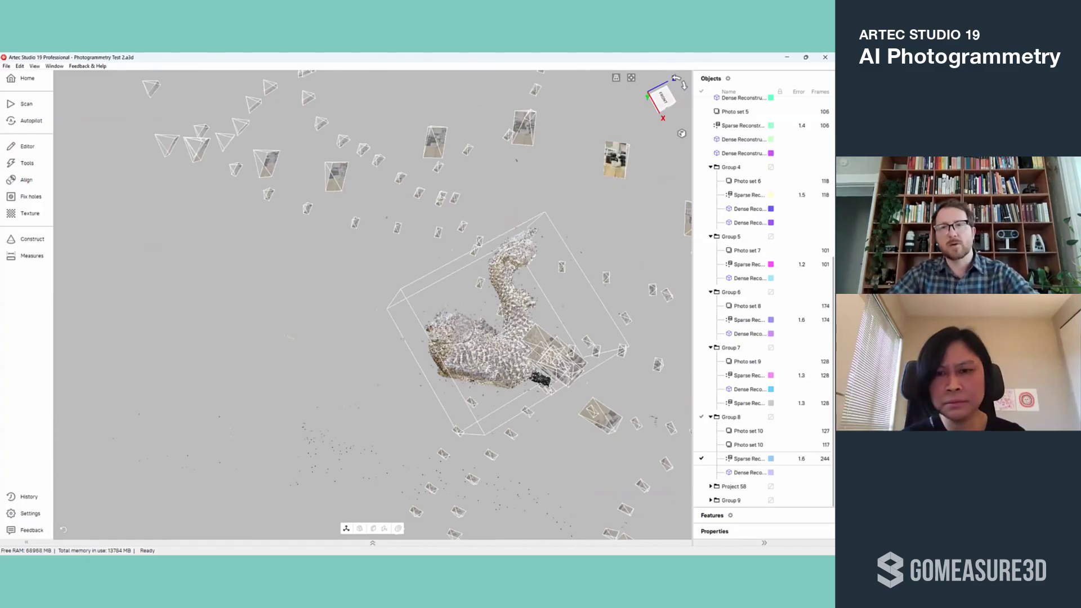
Step: View the source photo of another camera position, then return to the fish point cloud and examine its back
double_click(616, 161)
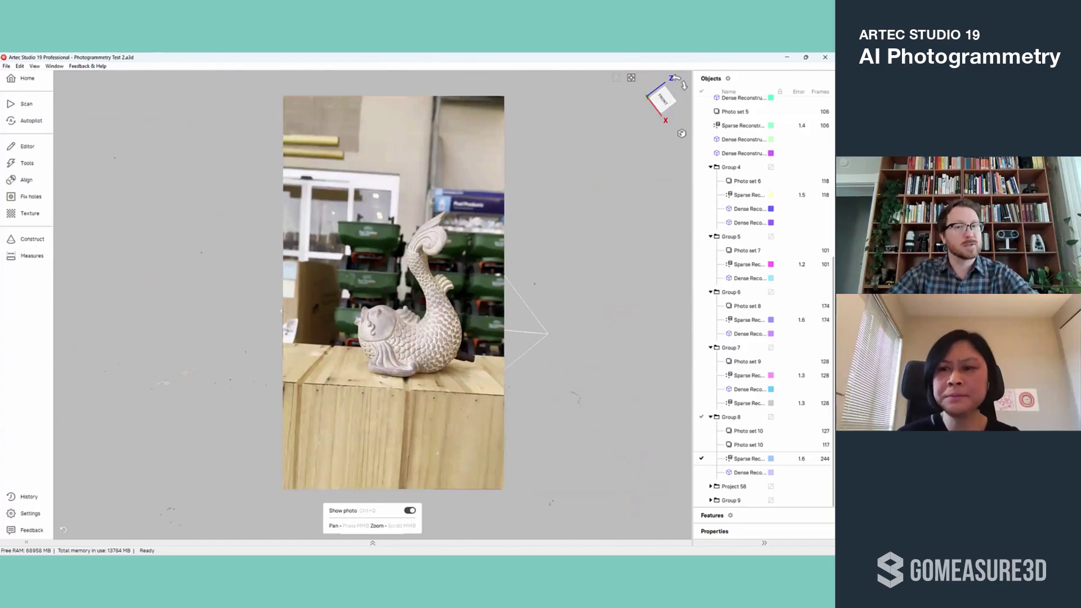
scroll(373, 305, "down", 2)
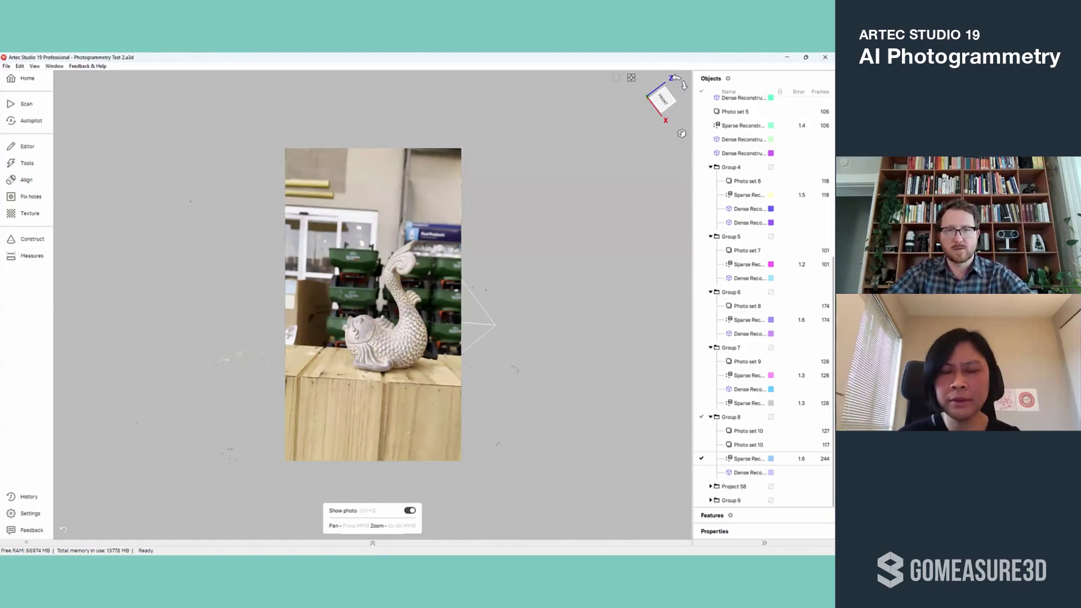
key("Escape")
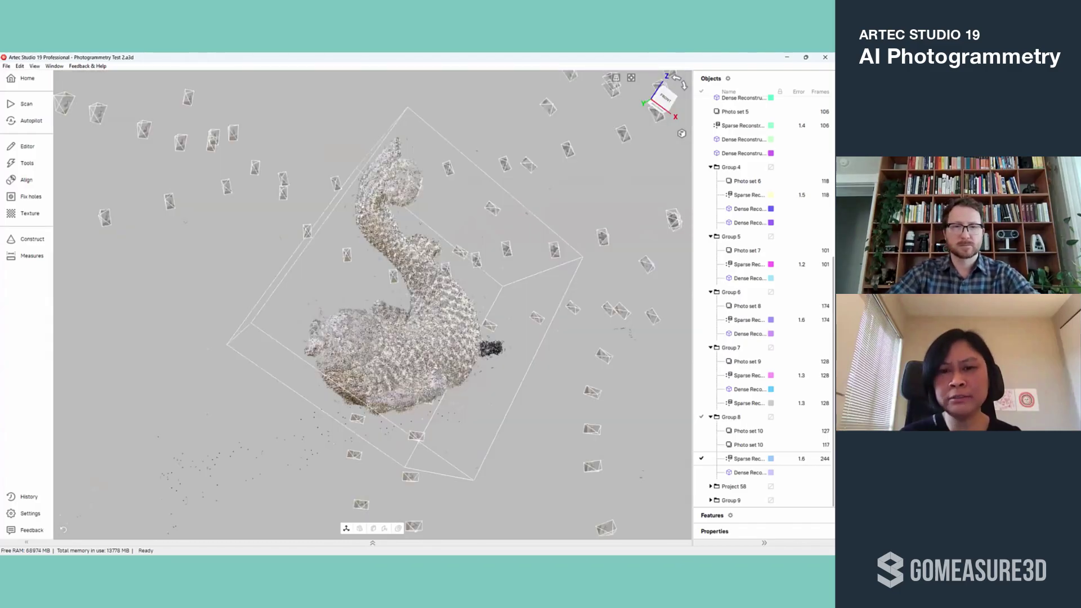
left_click_drag(185, 222, 609, 311)
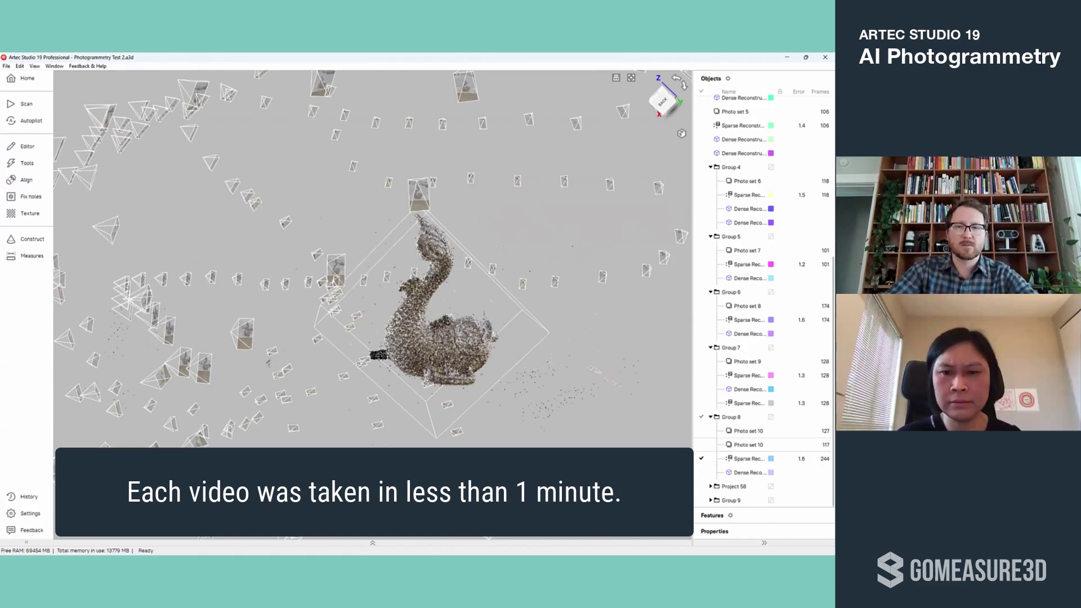
Step: Display the dense reconstruction of Group 8 instead of the point cloud, in plain scan color without texture
left_click(701, 473)
left_click(701, 153)
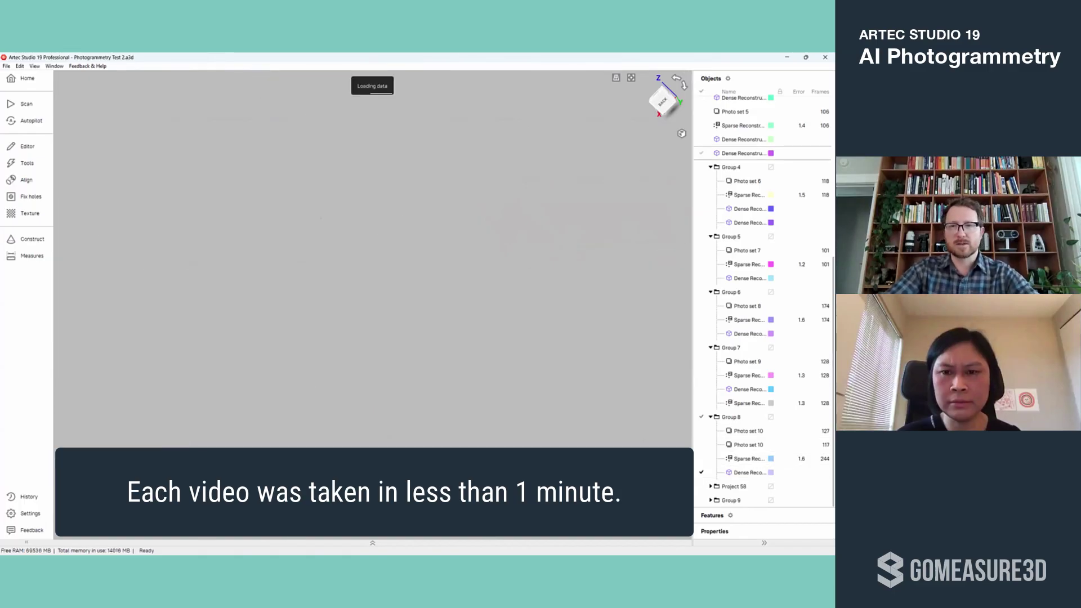
left_click(681, 134)
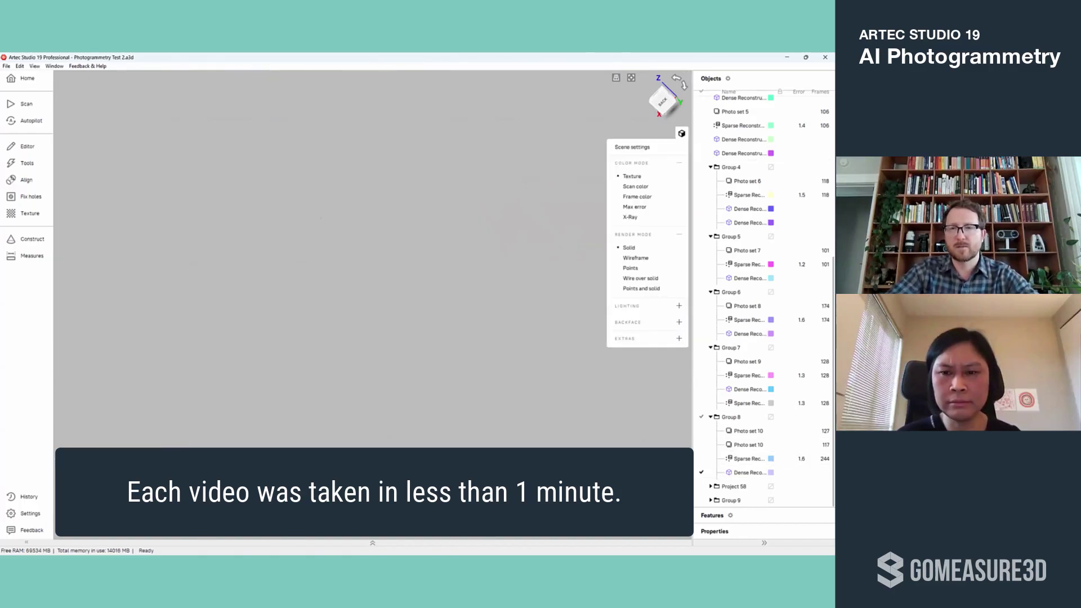
left_click(632, 176)
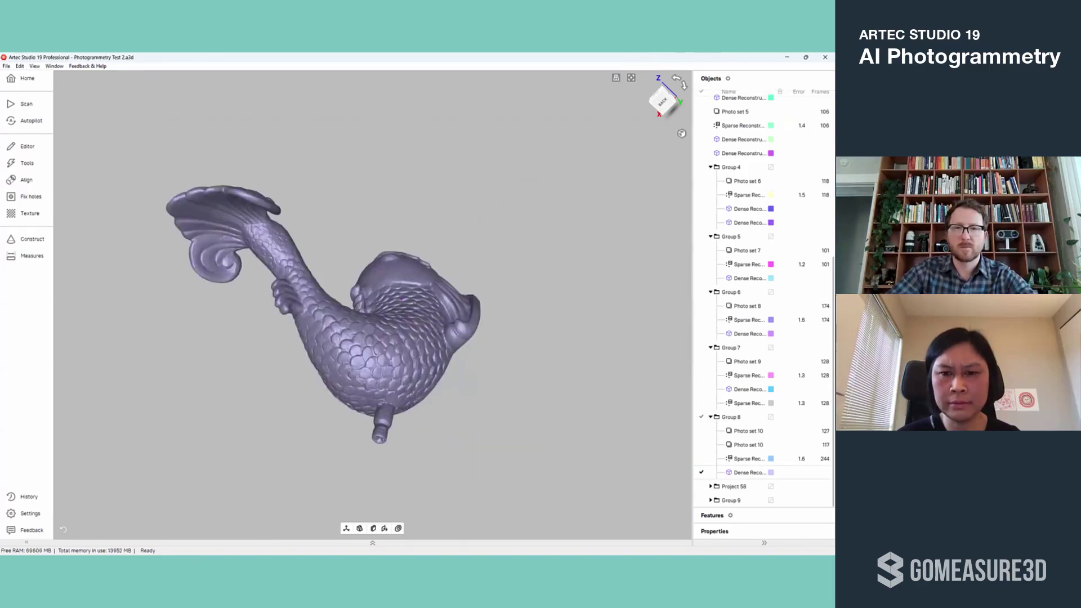
Step: Examine the untextured fish mesh from the front and the right side
left_click_drag(402, 298, 529, 299)
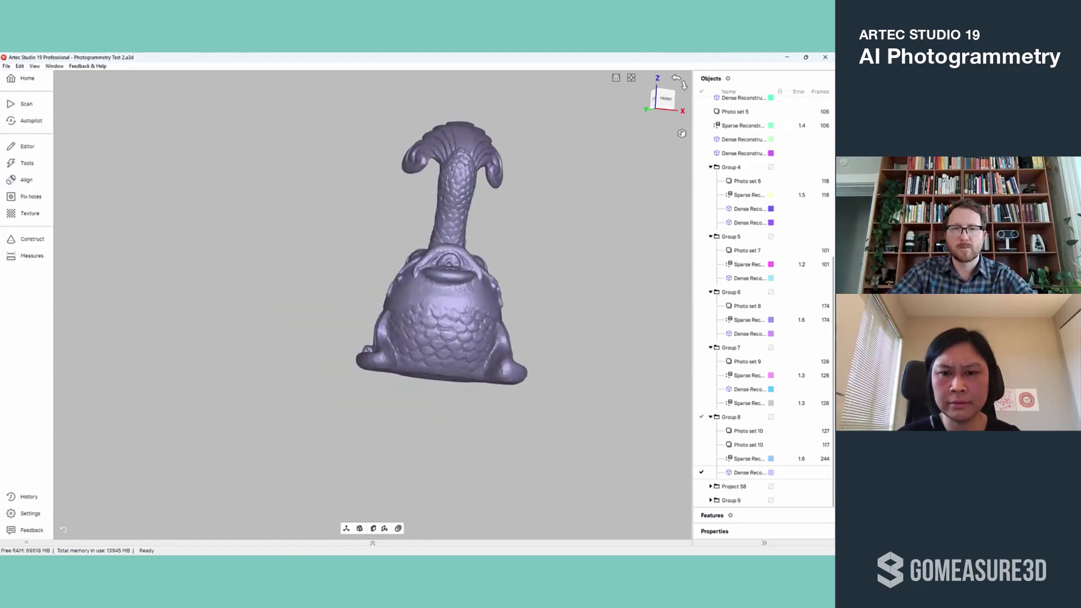
left_click_drag(449, 298, 315, 299)
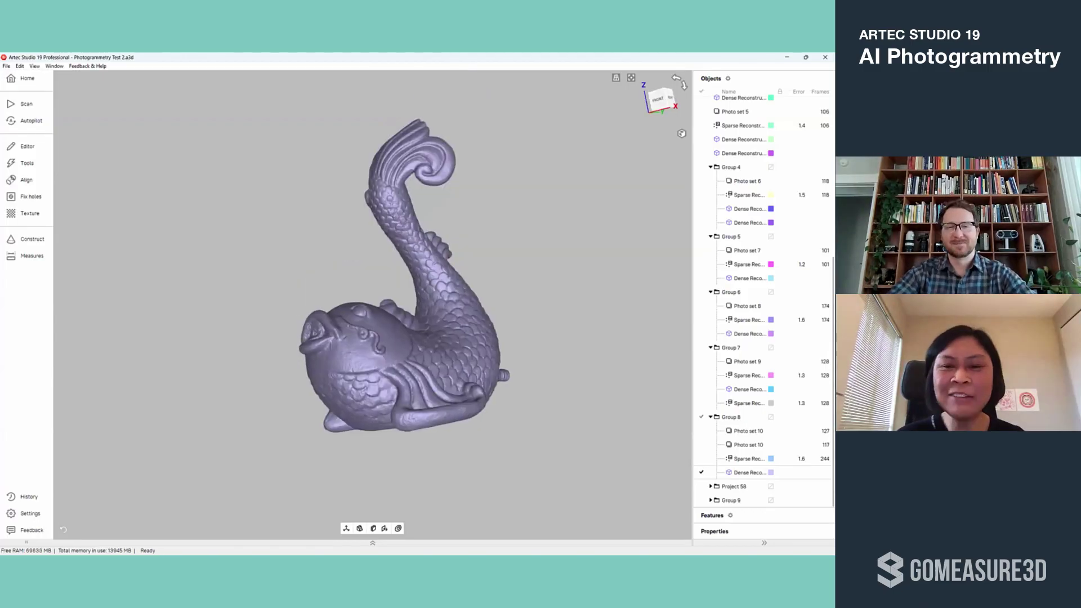
left_click_drag(449, 298, 242, 299)
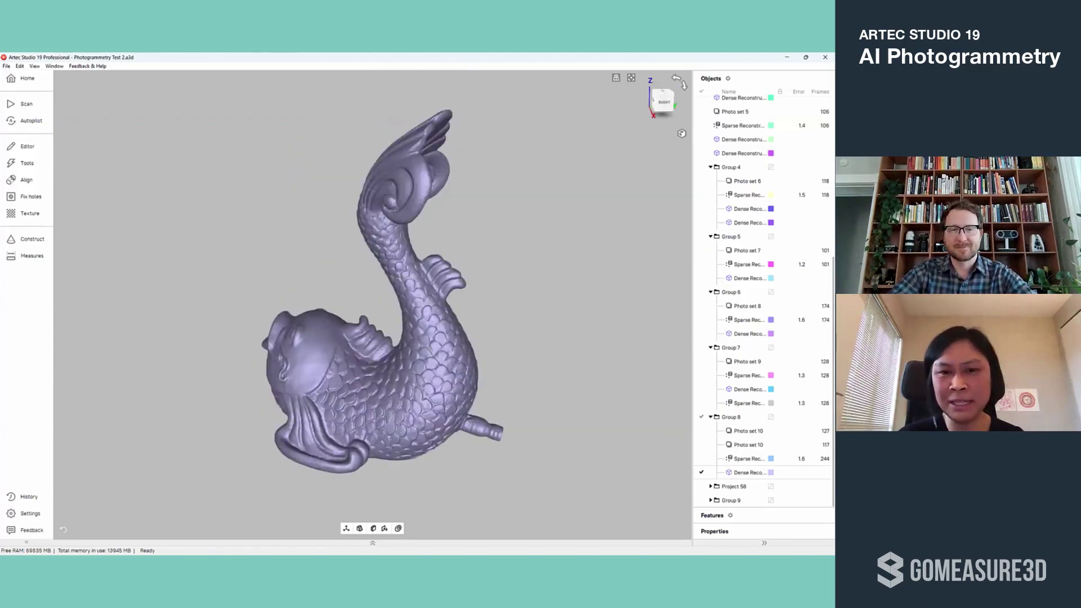
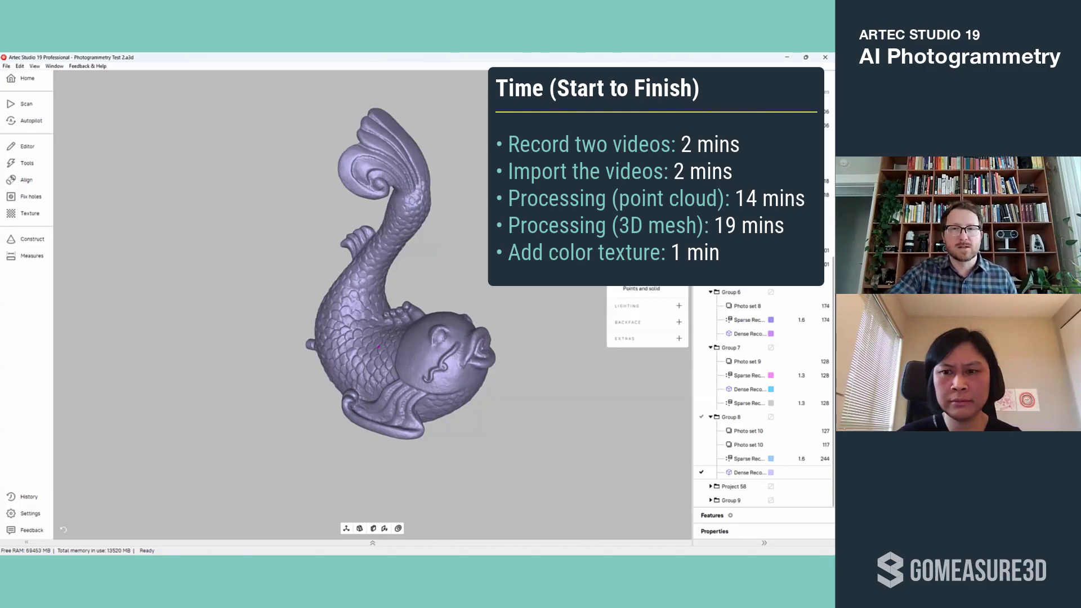
Step: Examine the fish mesh up close in the Texture color mode
scroll(400, 274, "up", 1)
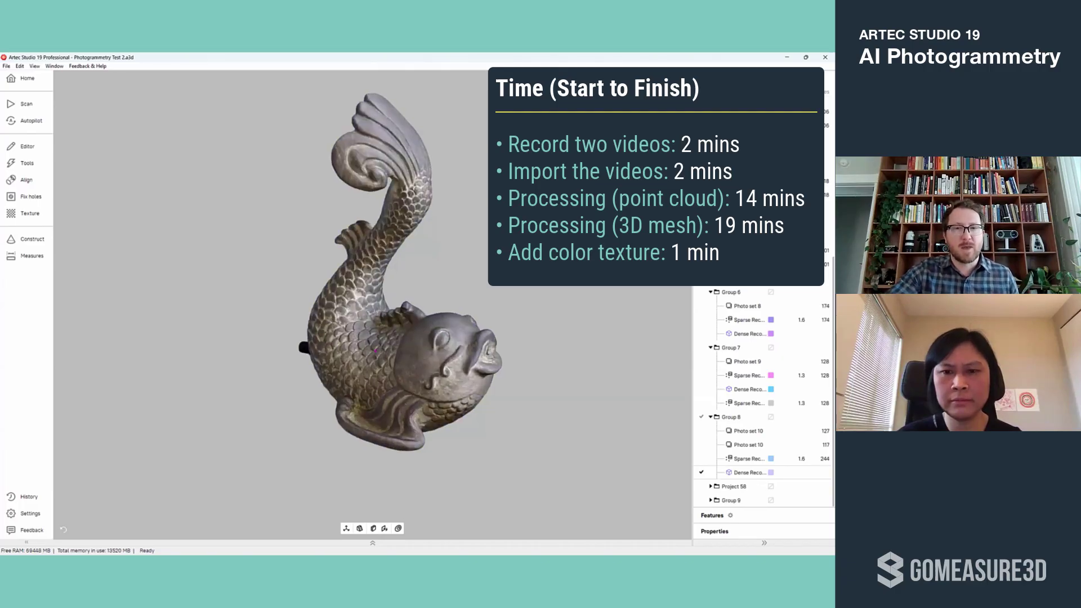
scroll(376, 351, "up", 2)
left_click_drag(376, 351, 422, 324)
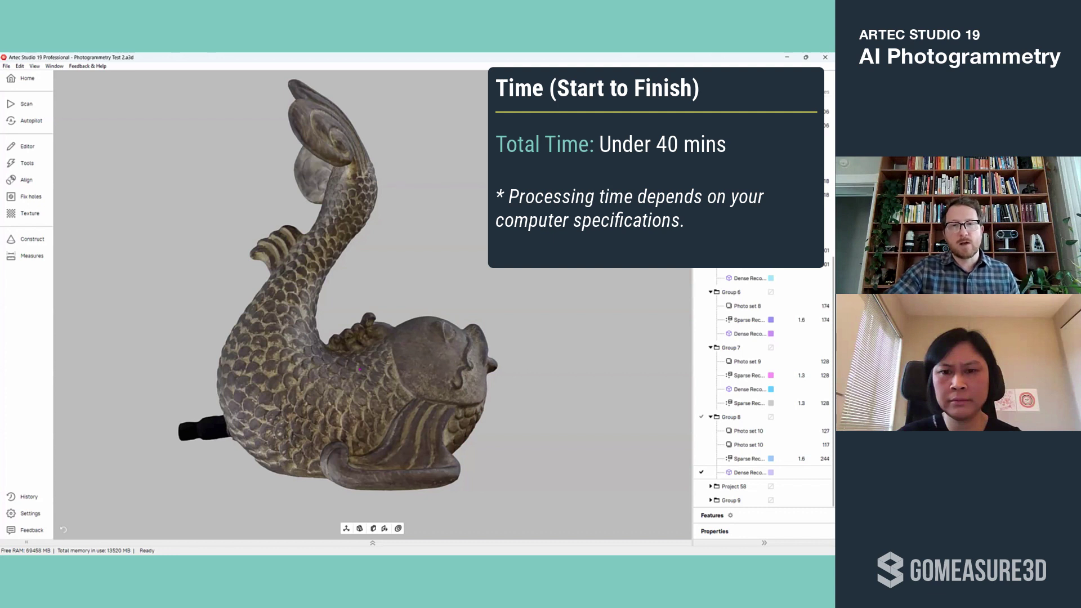
left_click_drag(361, 369, 293, 372)
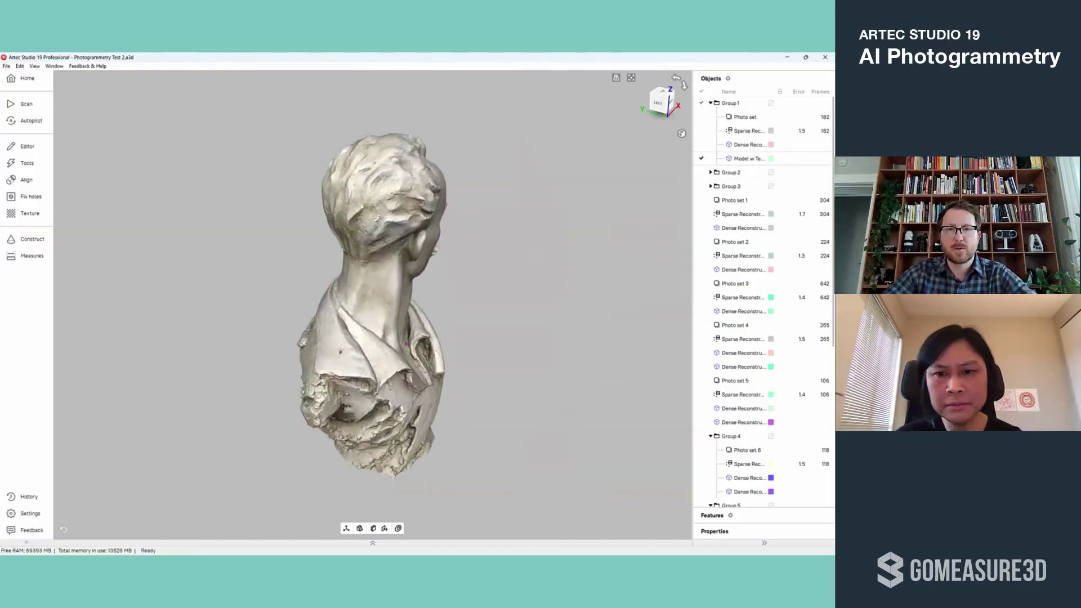
Step: Examine the textured bust model in Group 1 from the front, back and side
left_click_drag(406, 344, 253, 329)
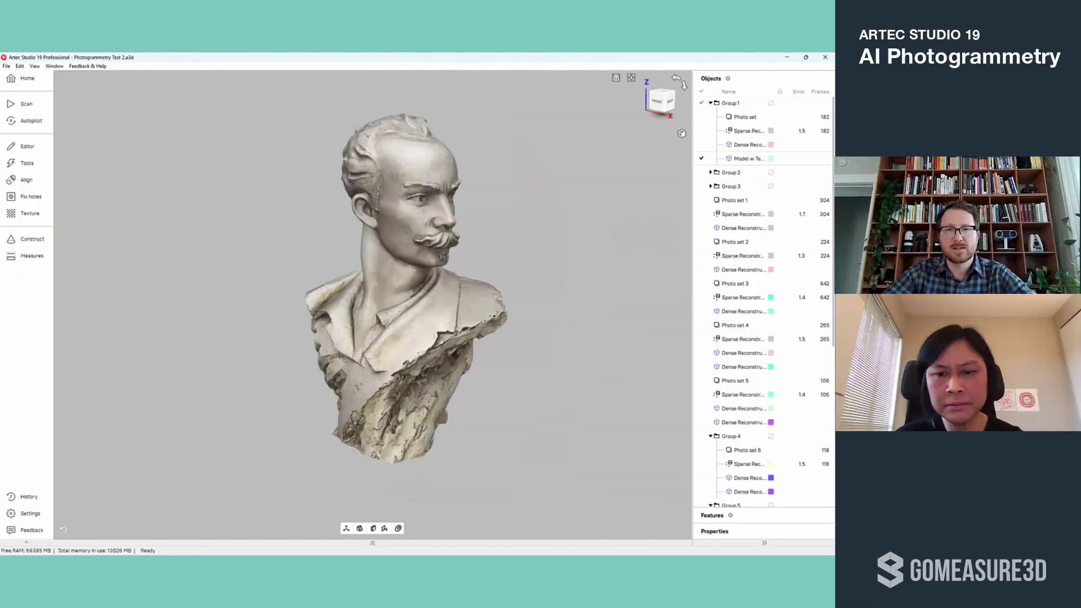
left_click_drag(406, 287, 254, 290)
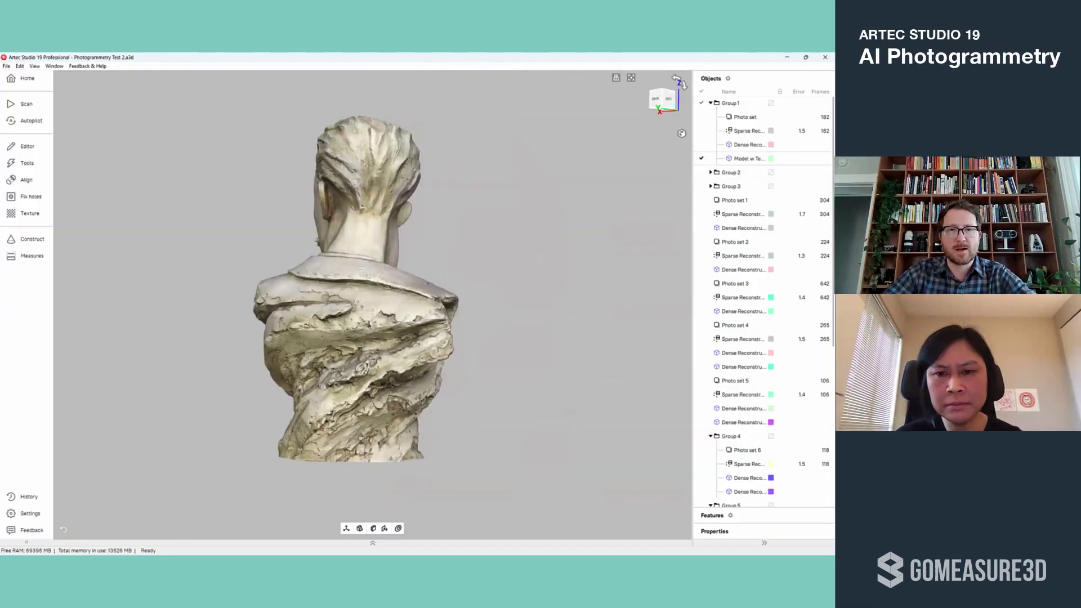
left_click_drag(406, 293, 253, 290)
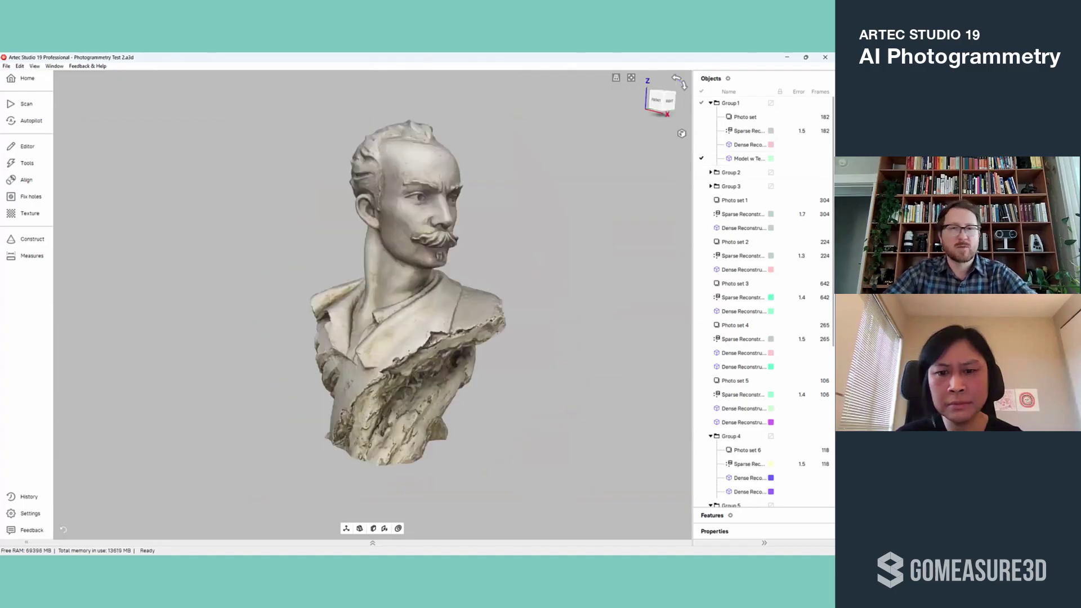
left_click_drag(405, 293, 417, 242)
mouse_move(372, 293)
left_mouse_down()
mouse_move(417, 310)
mouse_move(388, 287)
left_mouse_up()
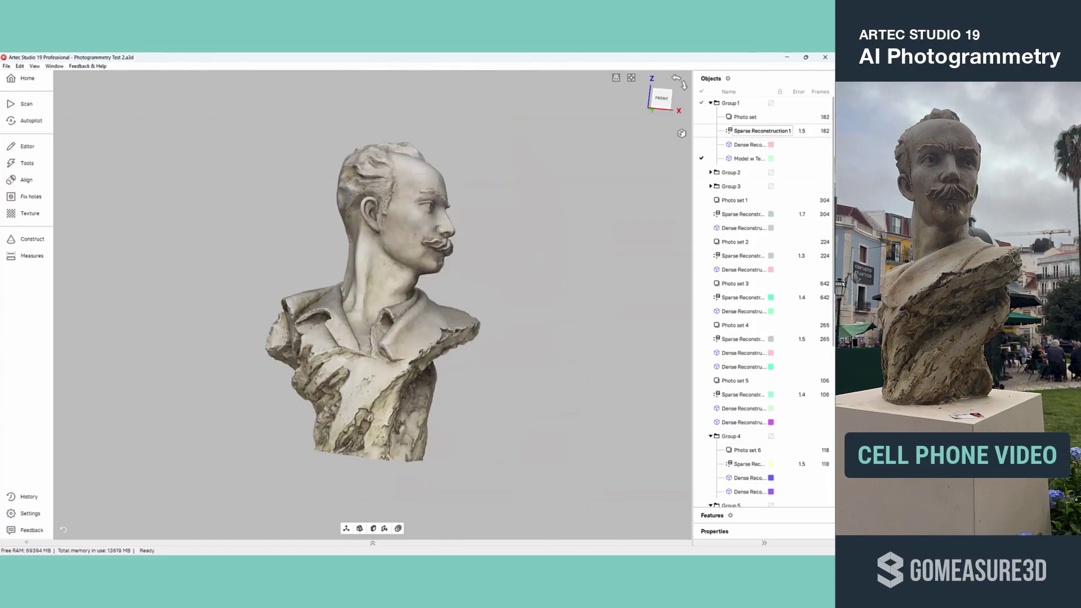
Step: Open Sparse Reconstruction 1 in Group 1 and view its source photo frame_000.png
double_click(749, 131)
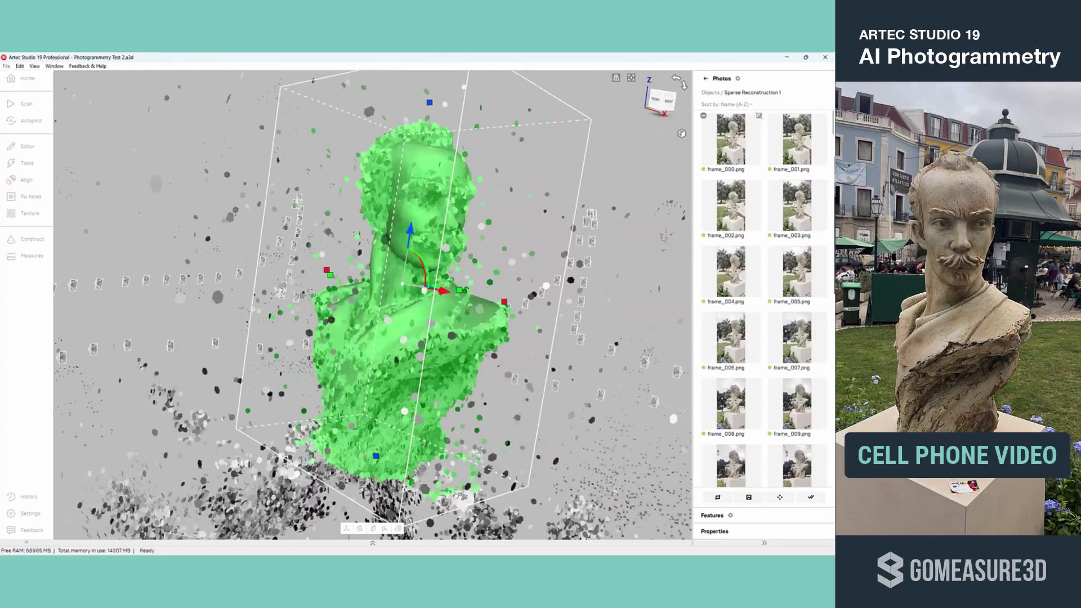
double_click(731, 139)
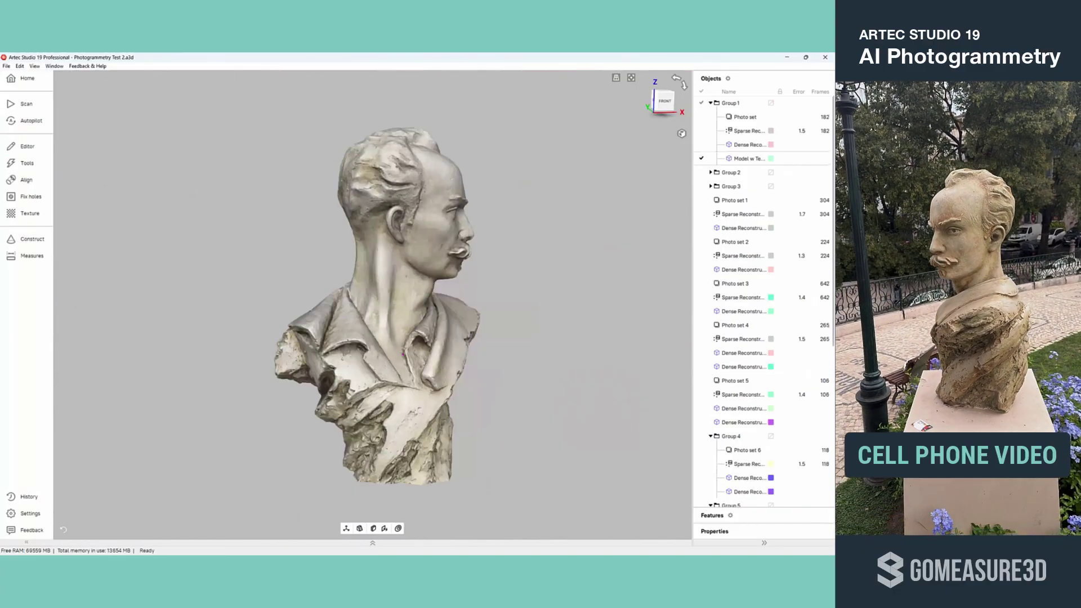
Step: Inspect the bust model from behind, with a close look at the untextured surface detail of the head and neck
left_click_drag(403, 353, 681, 353)
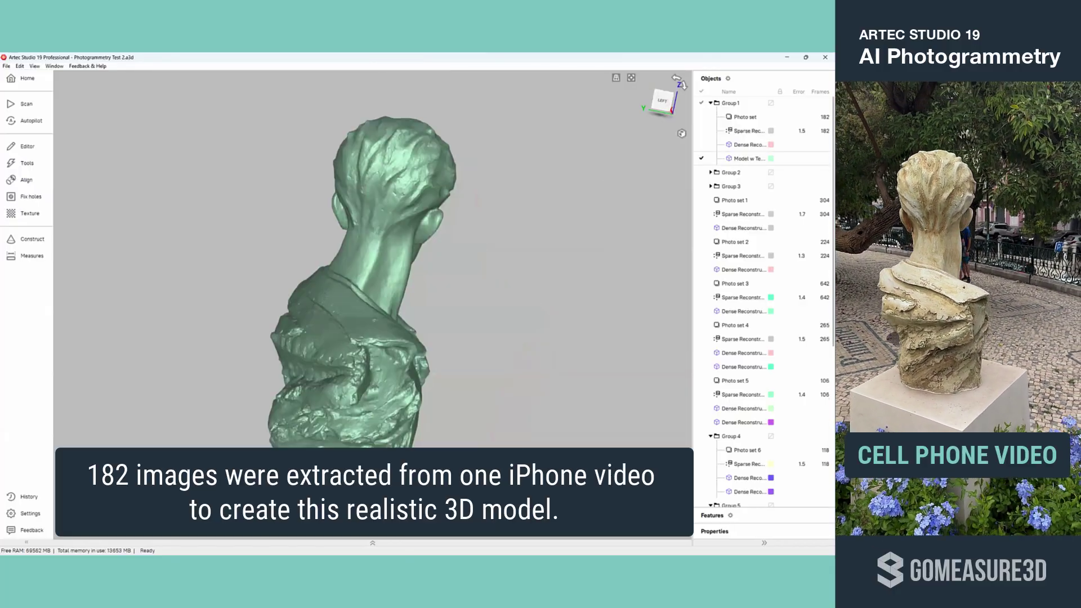
scroll(355, 180, "up", 5)
scroll(369, 186, "up", 1)
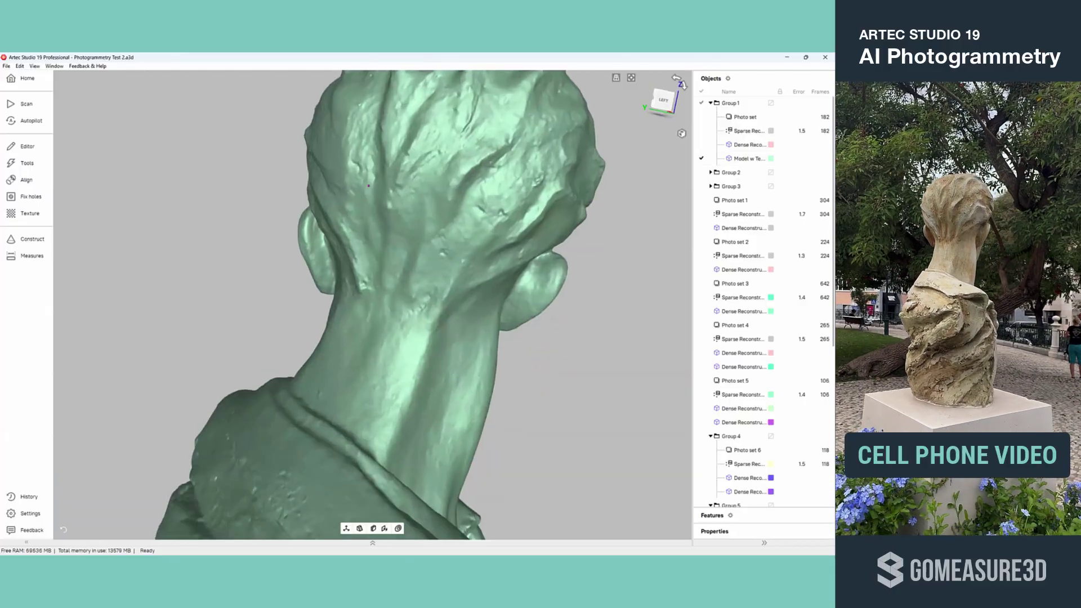
Step: Examine the untextured bust model in Group 1 from the front and side, with a close look at its face
scroll(303, 368, "down", 5)
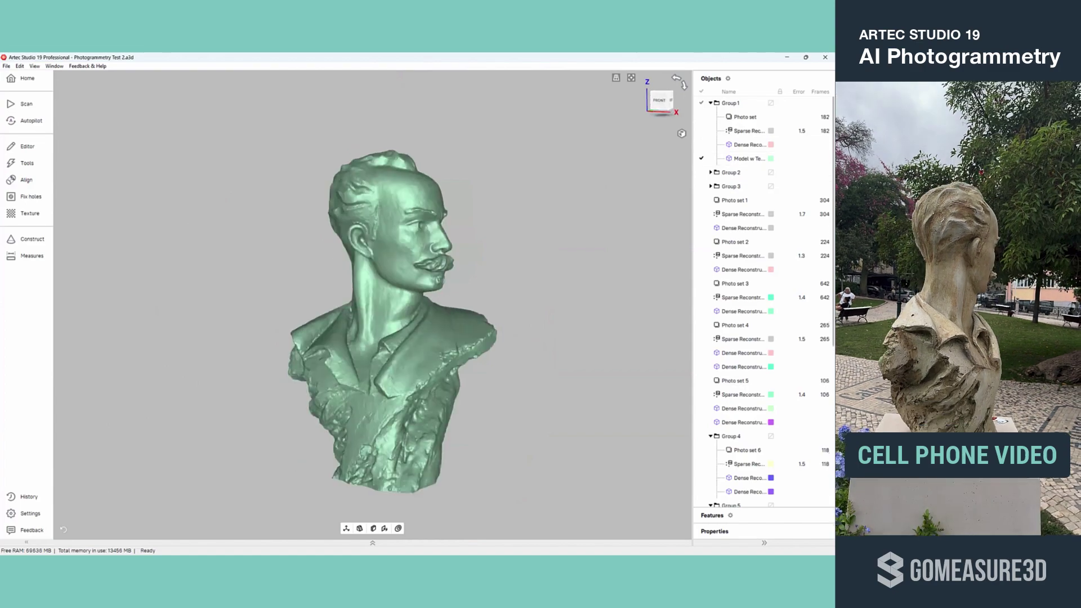
left_click(702, 158)
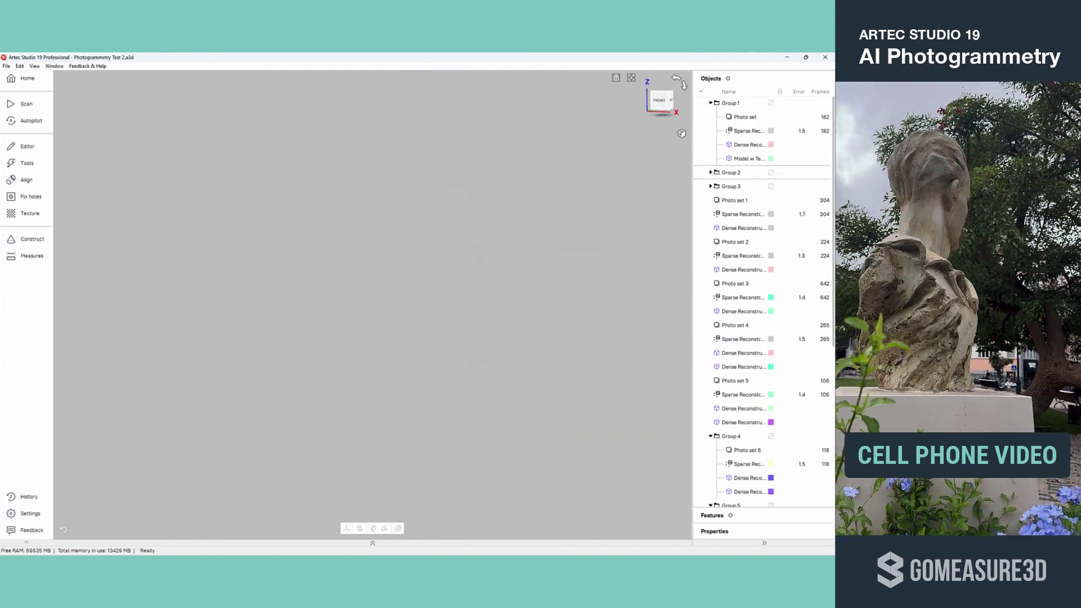
left_click(701, 158)
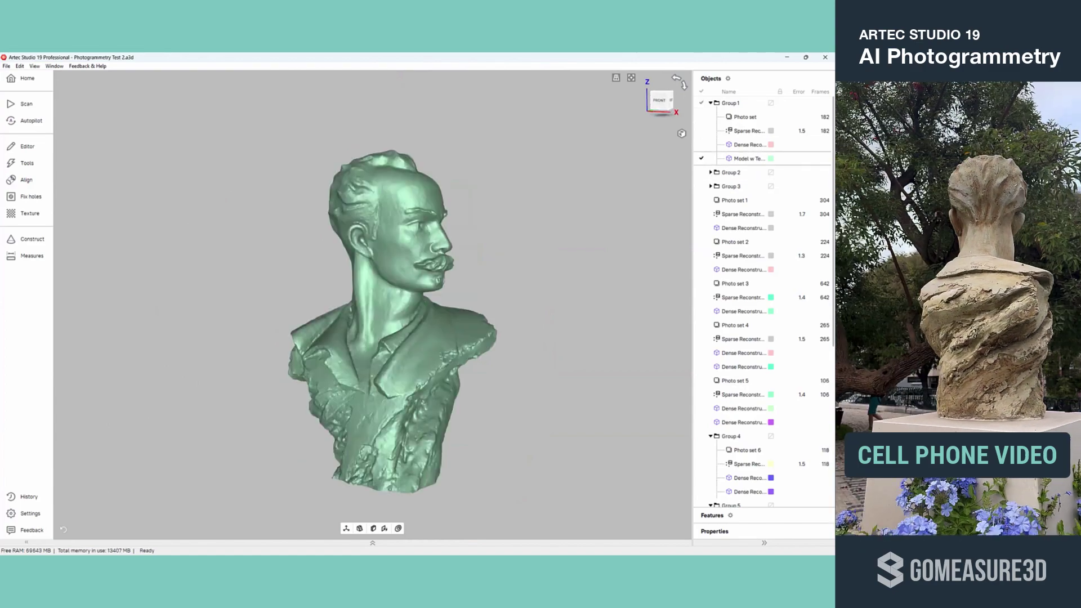
left_click(682, 134)
key("Escape")
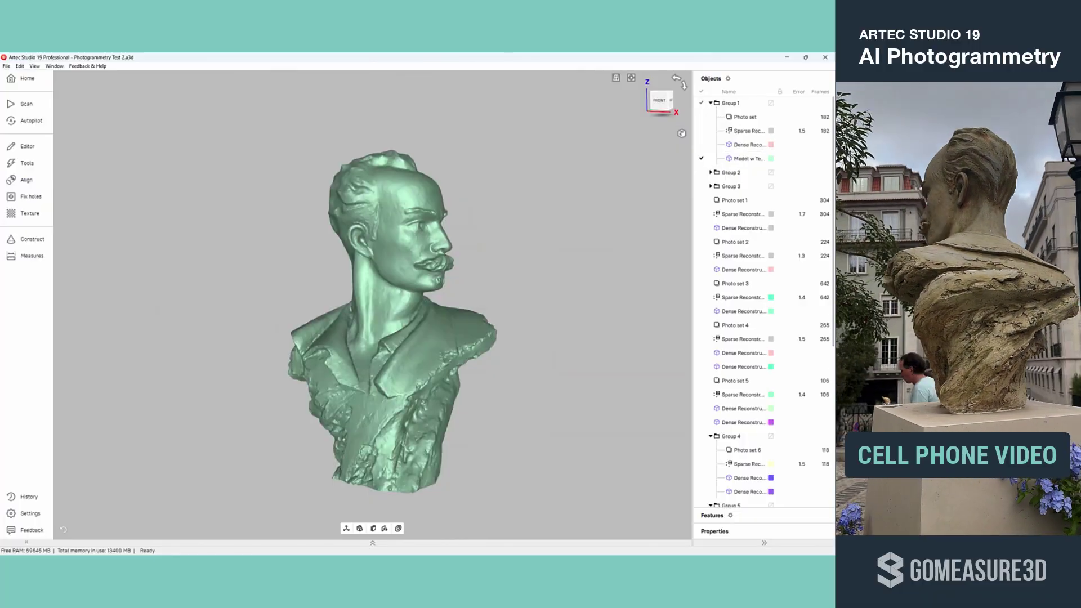
scroll(428, 263, "up", 5)
left_click_drag(463, 254, 350, 254)
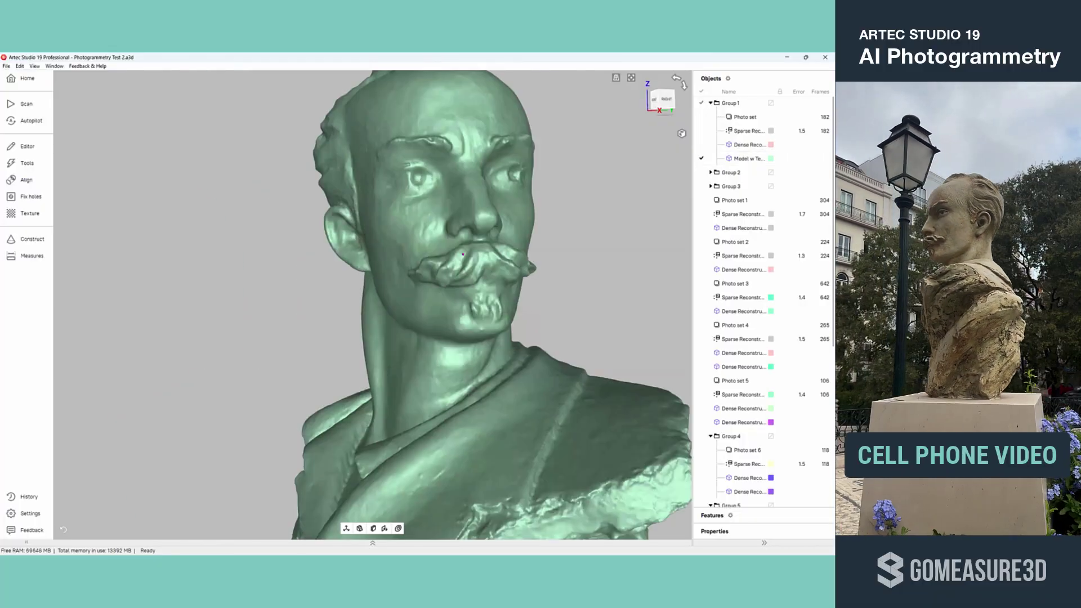
left_click_drag(463, 255, 575, 255)
scroll(552, 292, "down", 3)
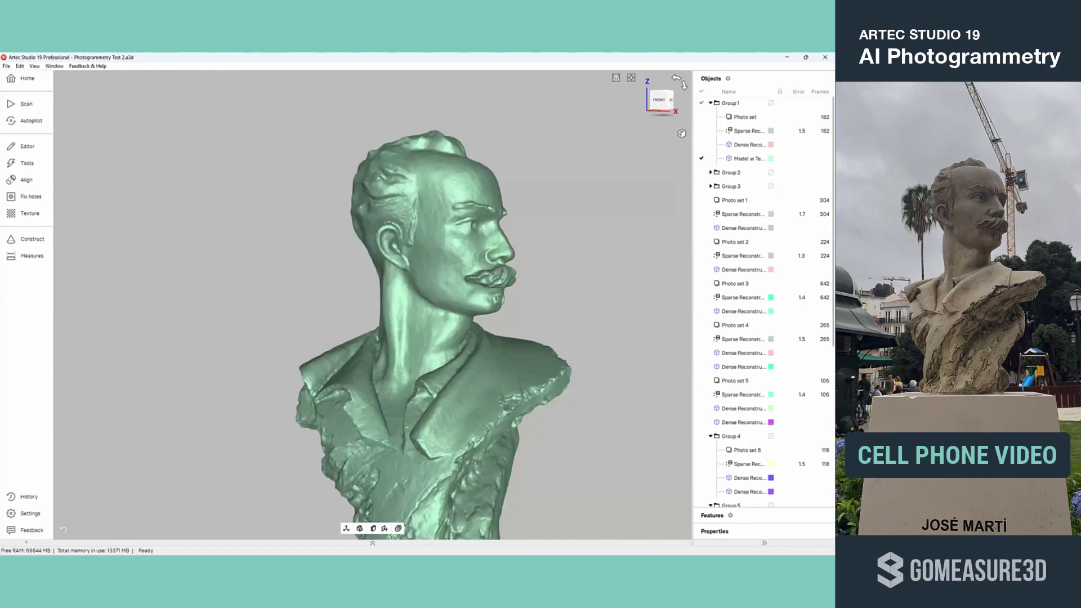
middle_click_drag(464, 376, 417, 321)
scroll(416, 321, "down", 3)
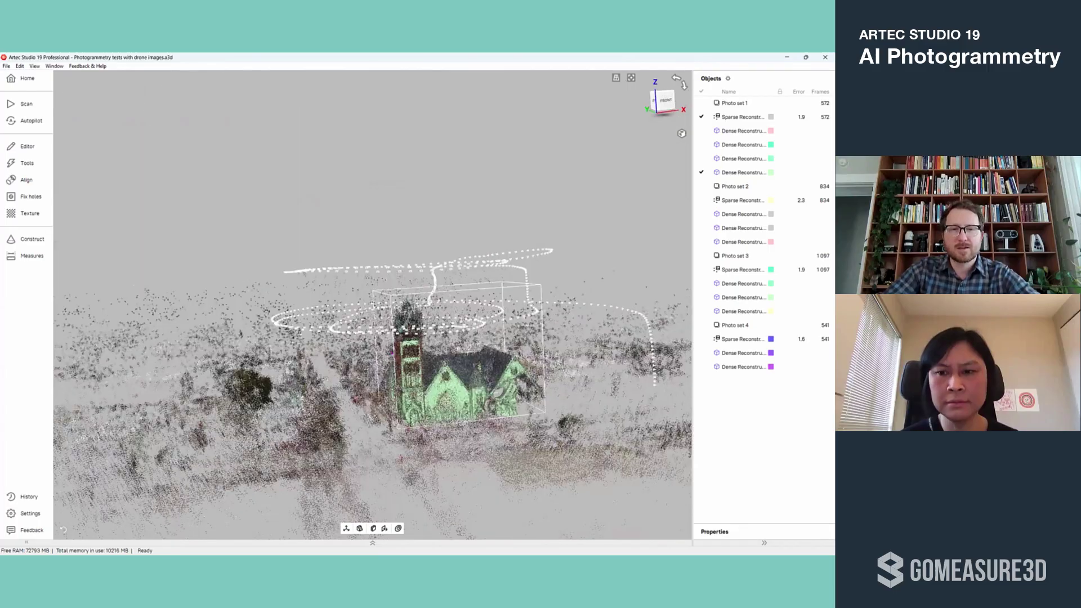
Step: Examine the church's sparse point cloud and the drone camera positions around it from above and from the side
left_click_drag(373, 305, 428, 361)
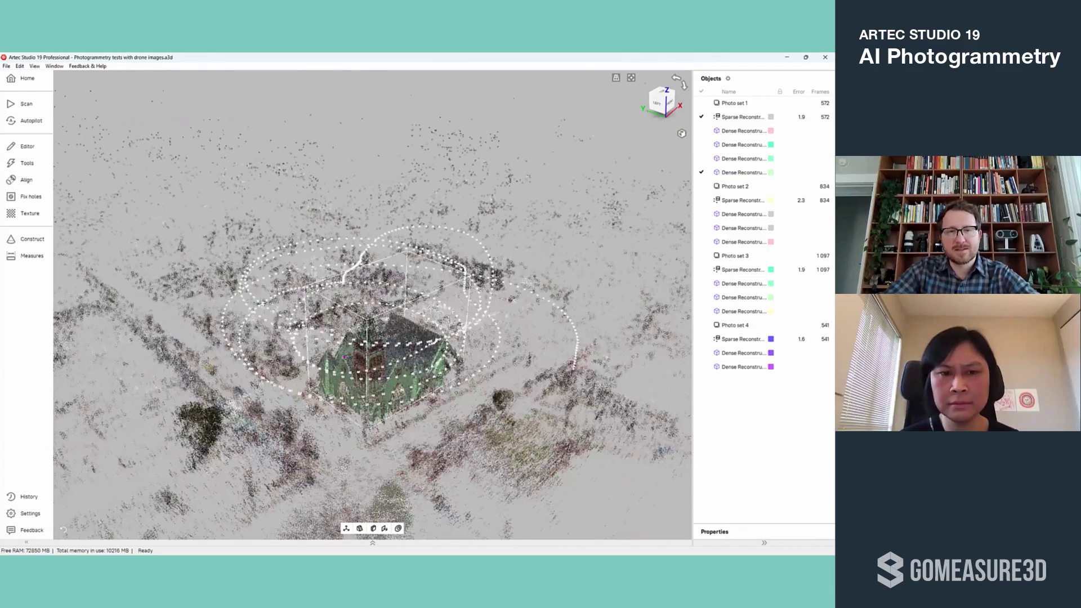
left_click_drag(344, 357, 253, 316)
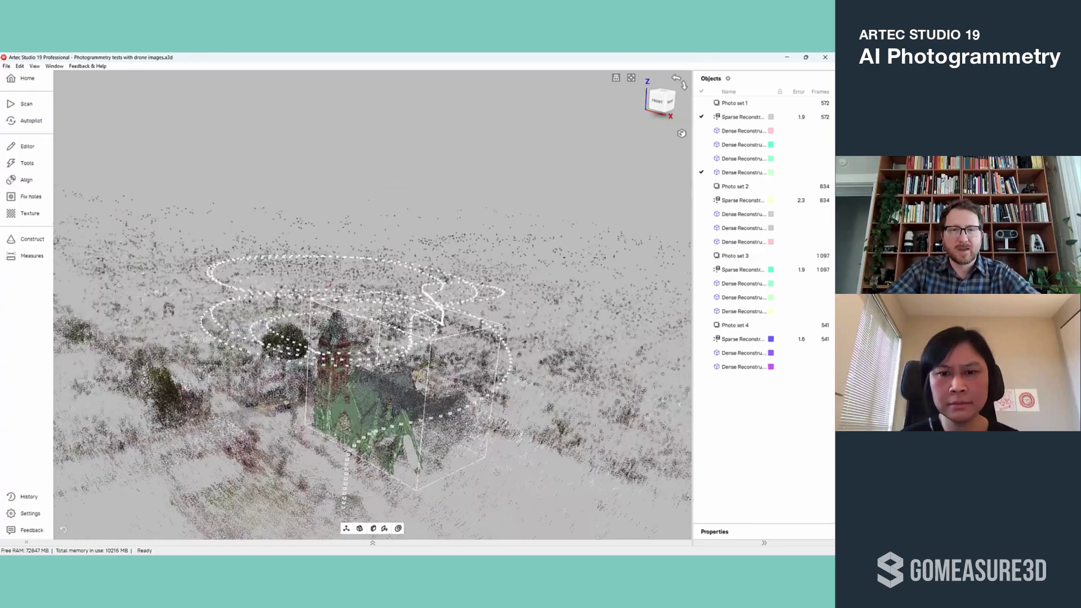
left_click_drag(372, 349, 360, 265)
scroll(372, 305, "up", 3)
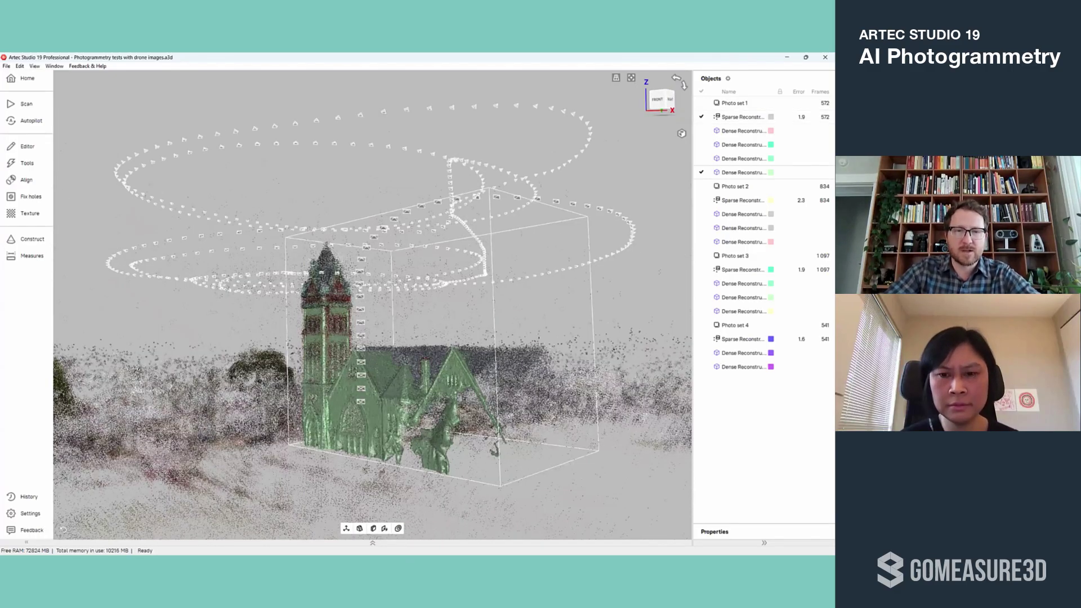
Step: View the drone source photo from a low camera position in front of the church, and return to the point cloud
double_click(361, 389)
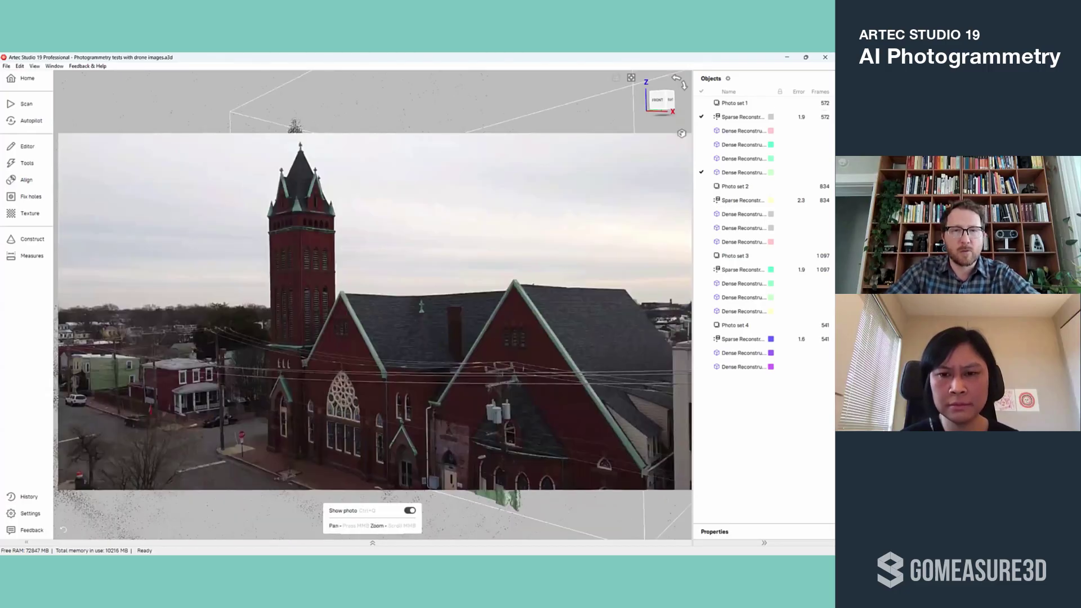
scroll(380, 262, "up", 1)
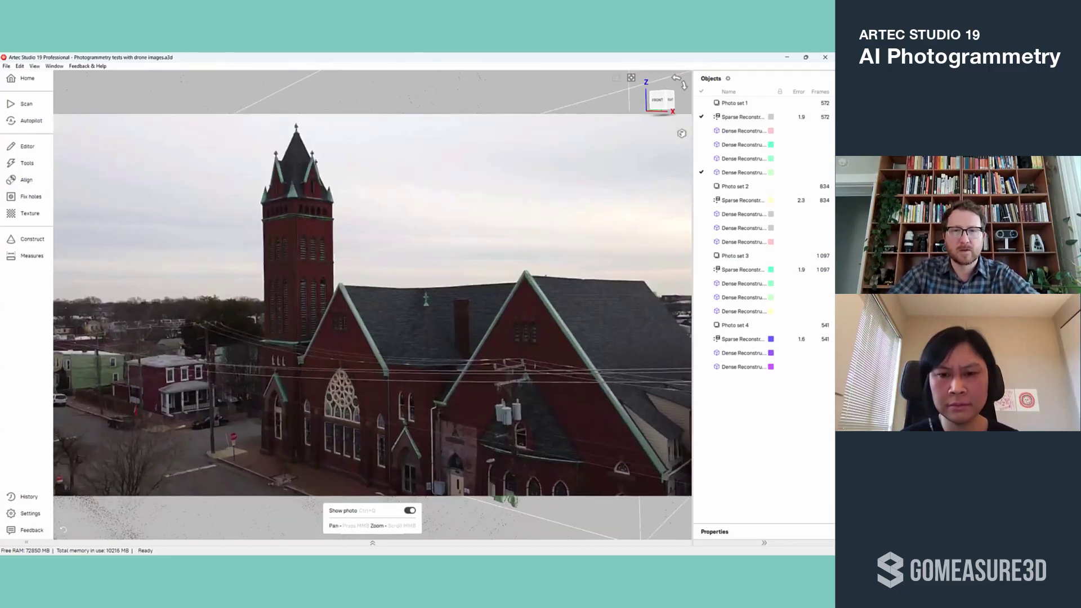
scroll(381, 262, "down", 2)
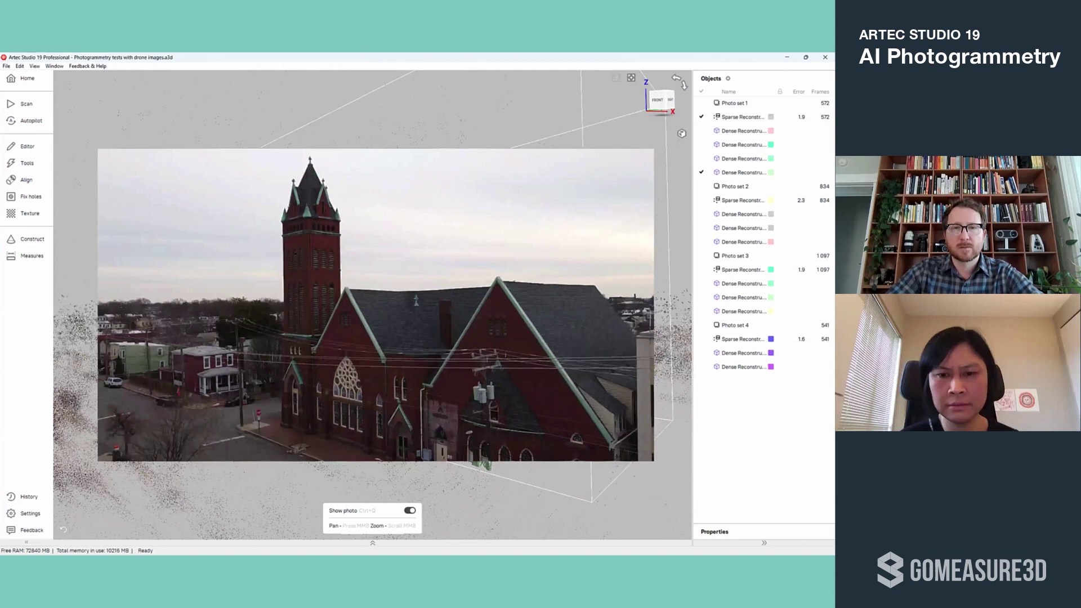
key("ctrl+q")
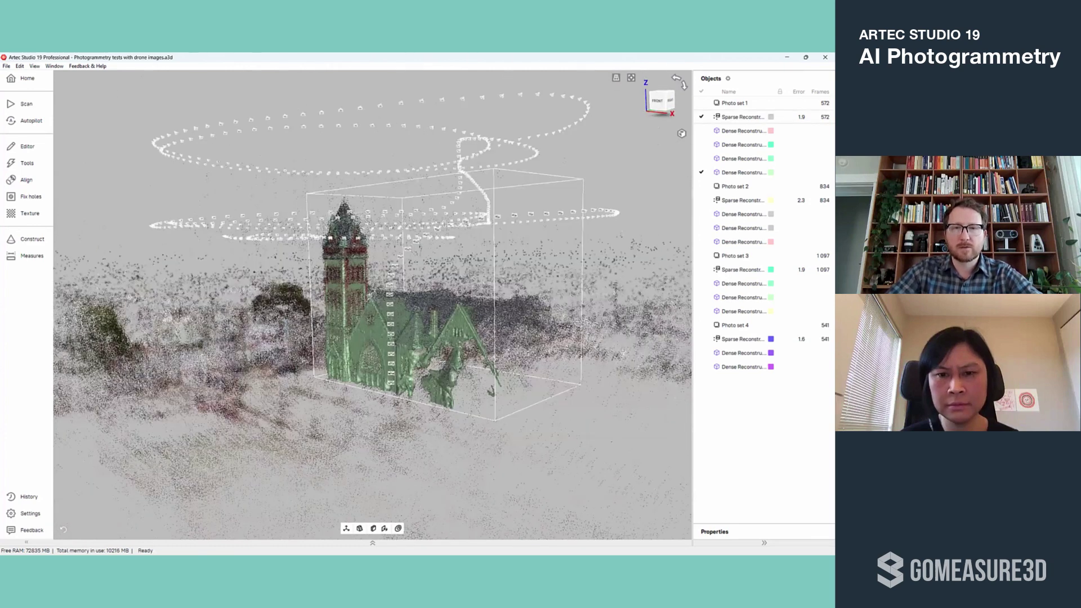
Step: View a drone source photo taken level with the church tower's spire, close it and hide the sparse reconstruction
left_click_drag(381, 262, 403, 328)
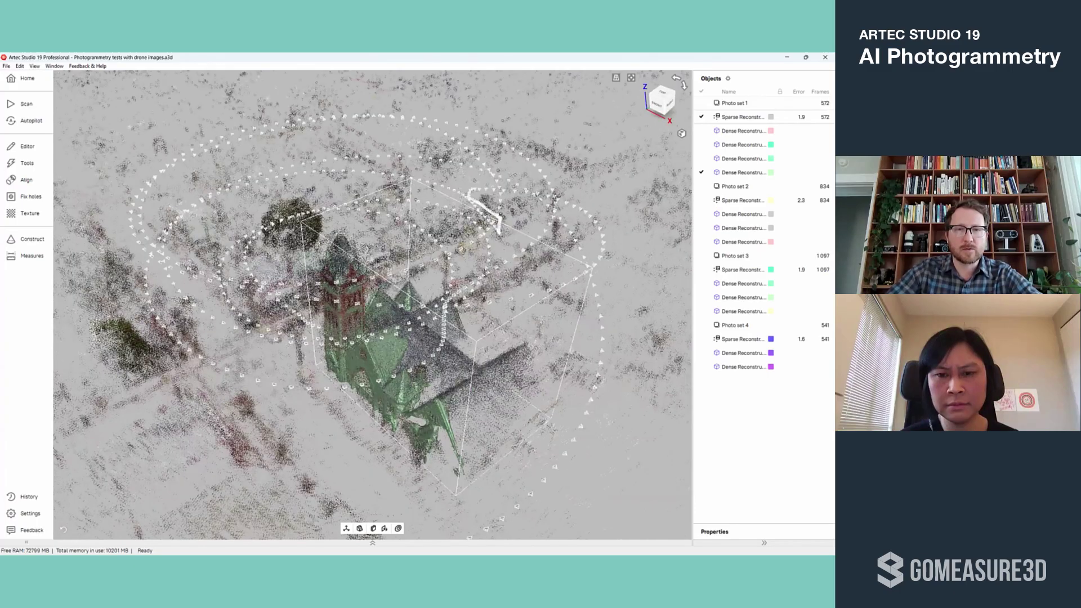
scroll(341, 293, "up", 5)
left_click_drag(341, 293, 342, 264)
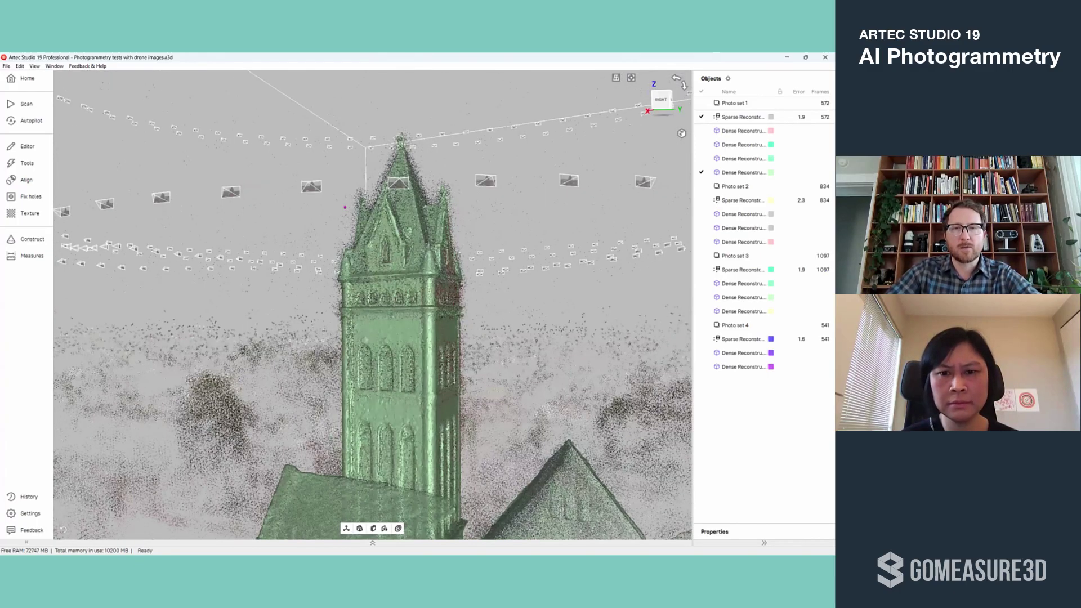
left_click_drag(345, 208, 331, 230)
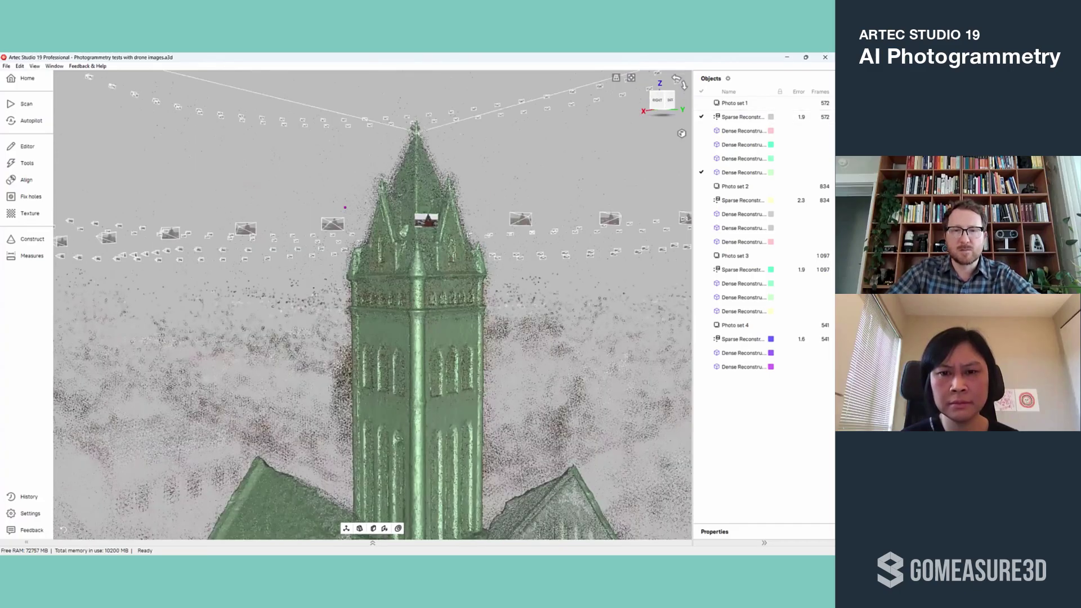
double_click(330, 229)
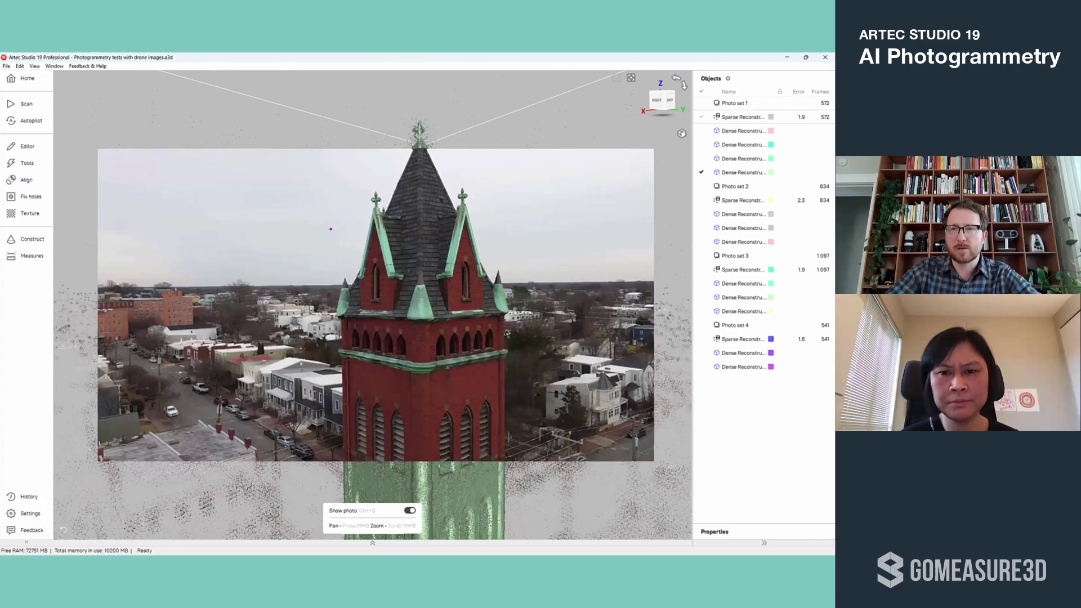
key("Escape")
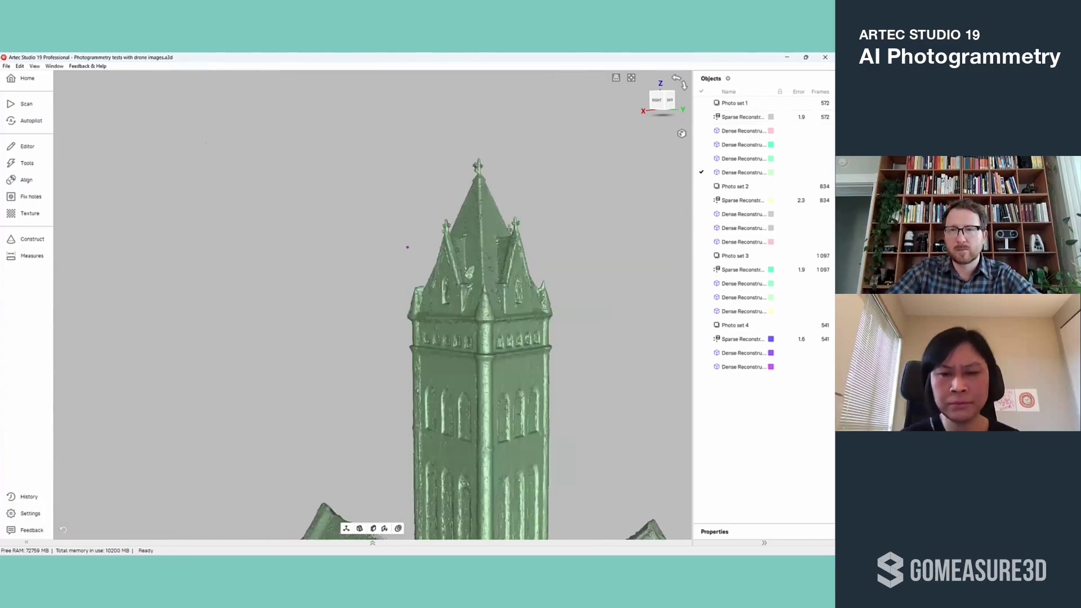
Step: Examine the tower of the fourth dense church reconstruction from several sides
scroll(372, 305, "down", 4)
scroll(373, 305, "up", 3)
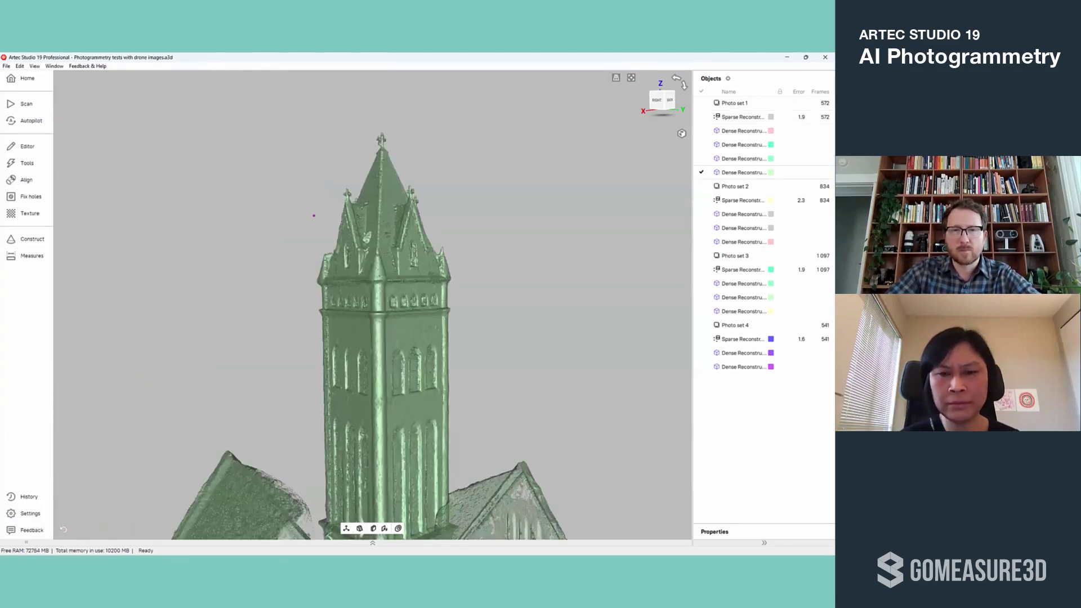
left_click_drag(410, 264, 338, 265)
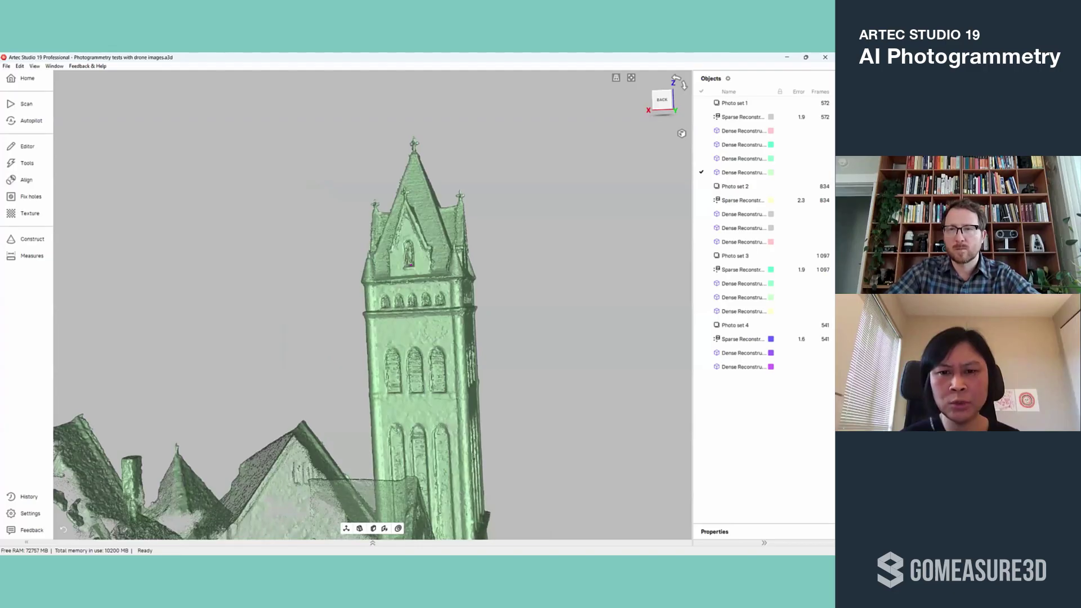
left_click_drag(411, 265, 316, 265)
Step: Compare the third and fourth dense reconstructions of Photo set 1, and set the render mode to Solid
left_click(701, 158)
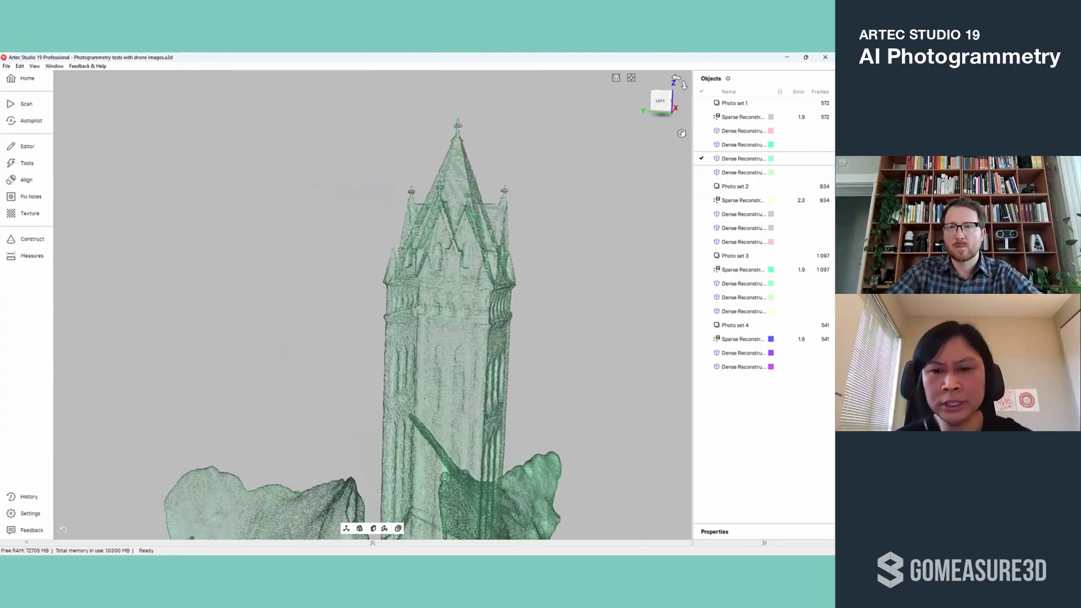
left_click(701, 172)
left_click(682, 134)
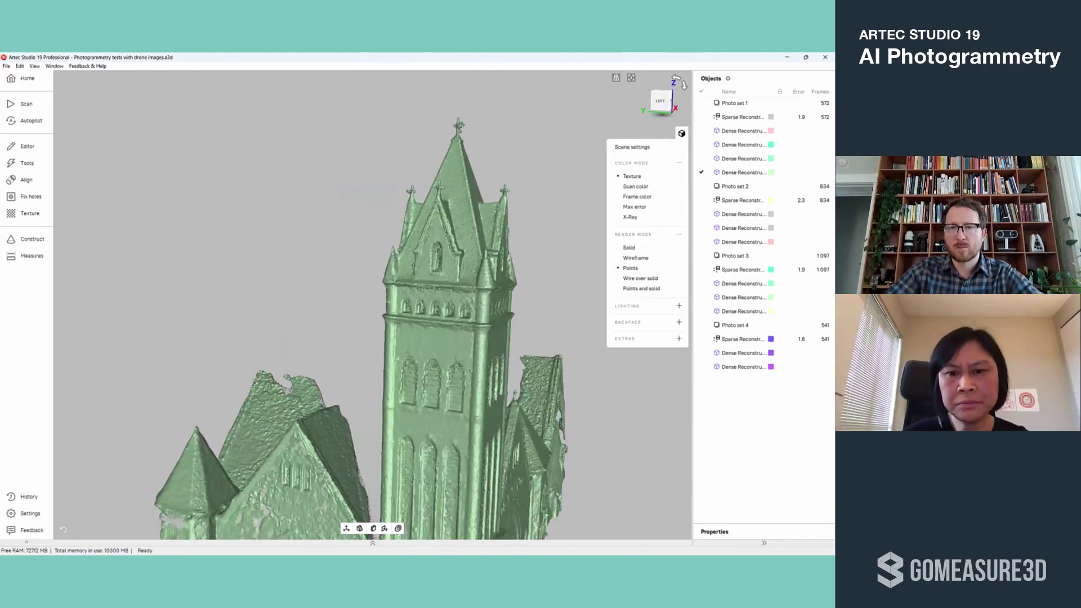
left_click(629, 248)
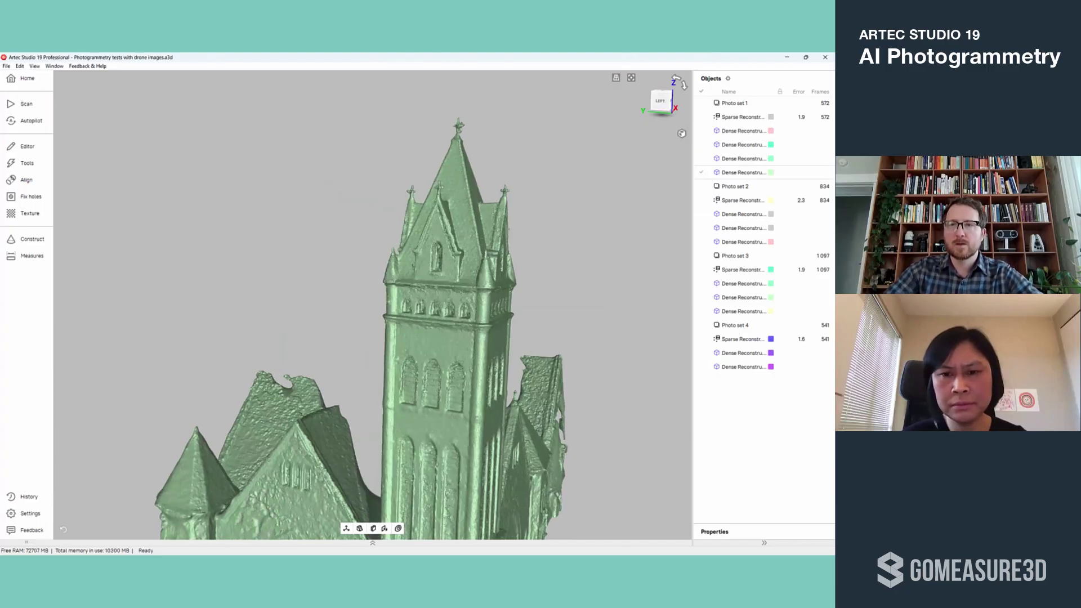
Step: Display the third dense reconstruction of Photo set 1 and replace it with the second one, the tower-only mesh
left_click(701, 158)
left_click(701, 173)
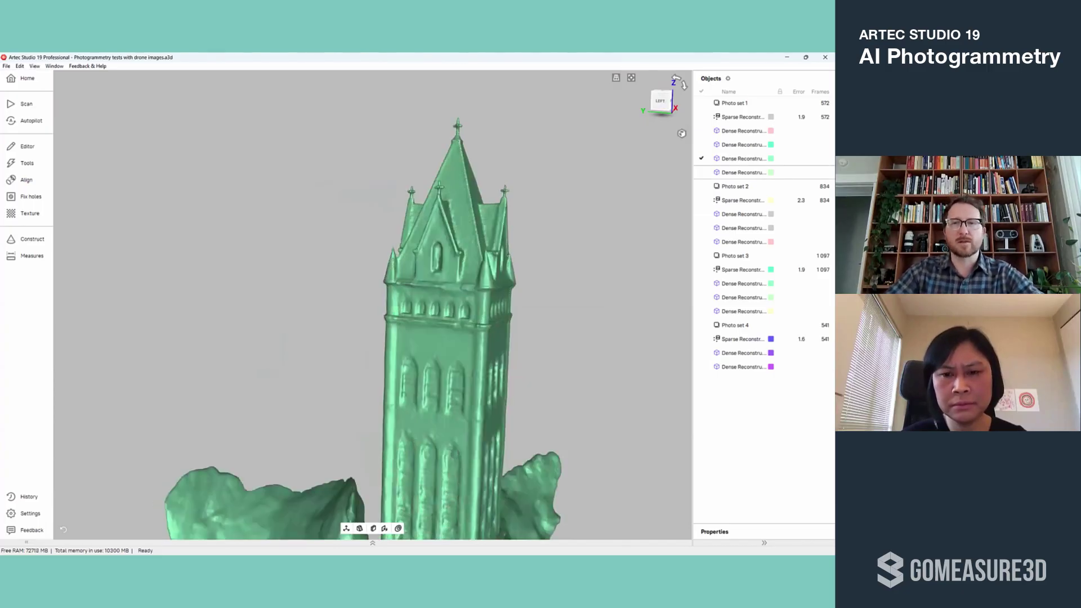
left_click(701, 158)
left_click(701, 144)
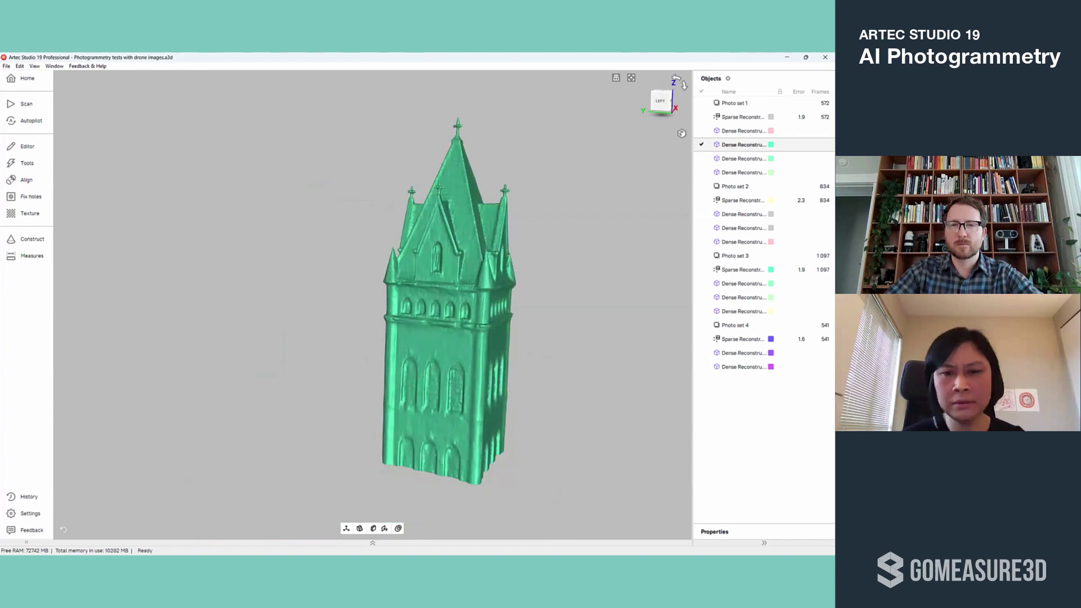
Step: Examine the solid tower mesh from all sides, including the spire, roof tiles, gables, crosses and arched windows
left_click_drag(495, 304, 428, 304)
scroll(439, 222, "up", 3)
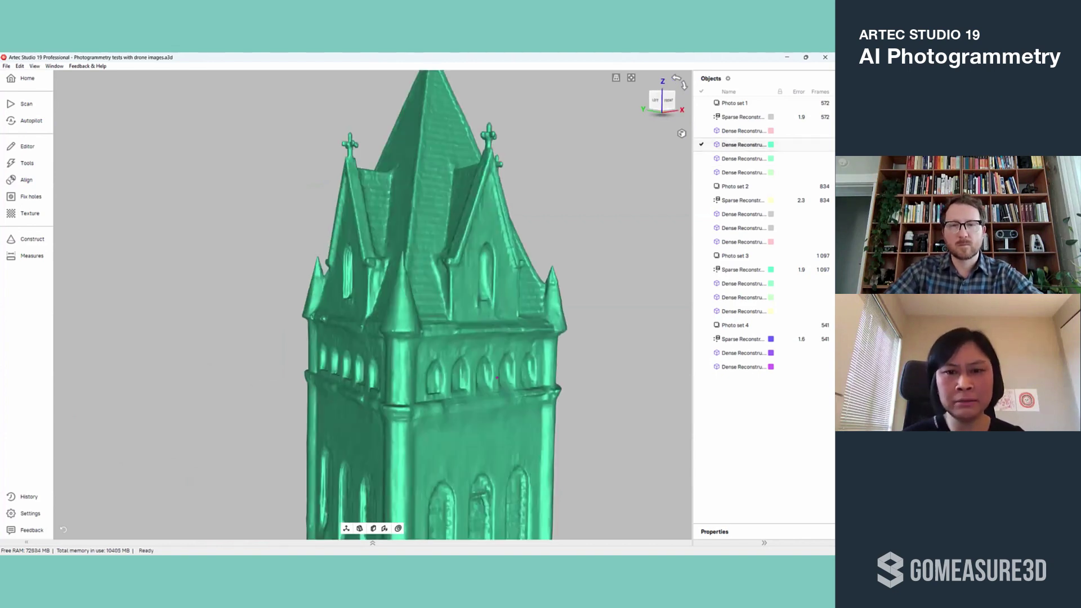
left_click_drag(497, 377, 630, 386)
scroll(497, 389, "down", 2)
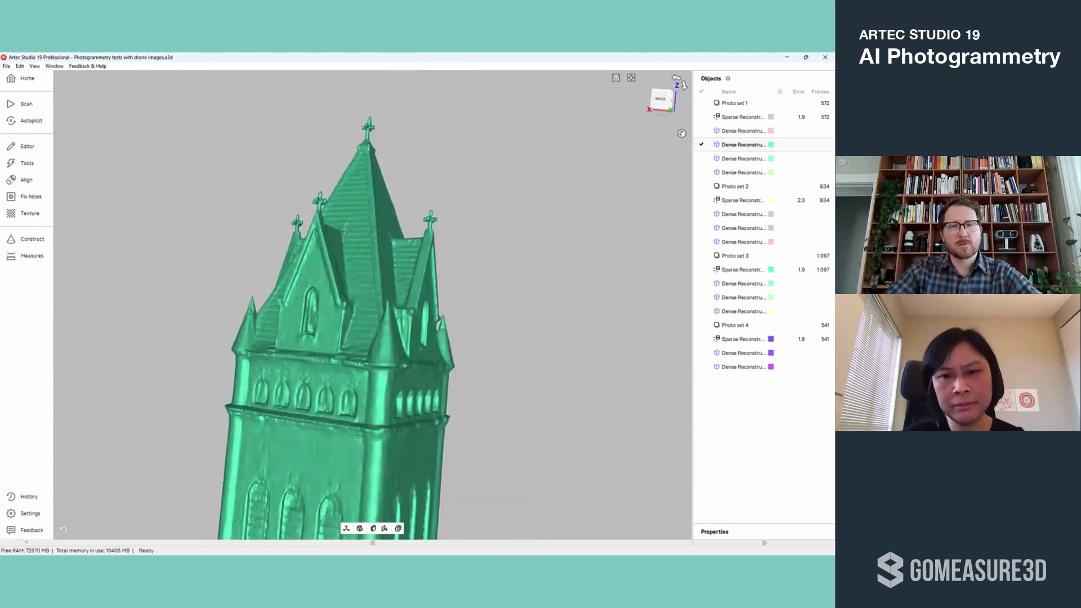
left_click_drag(370, 395, 507, 395)
left_click_drag(370, 394, 338, 394)
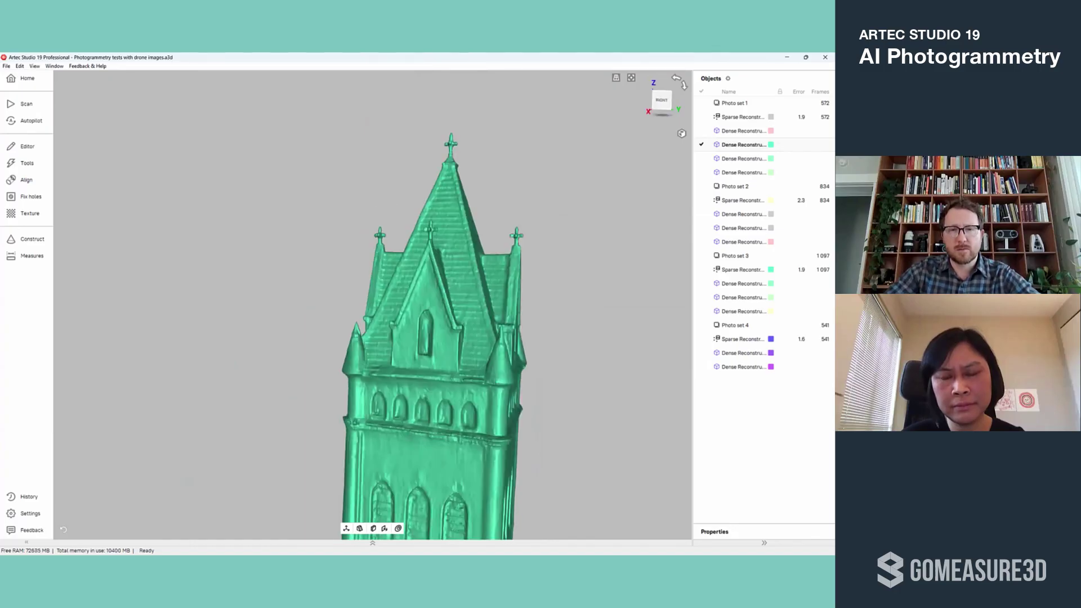
left_click_drag(451, 395, 338, 394)
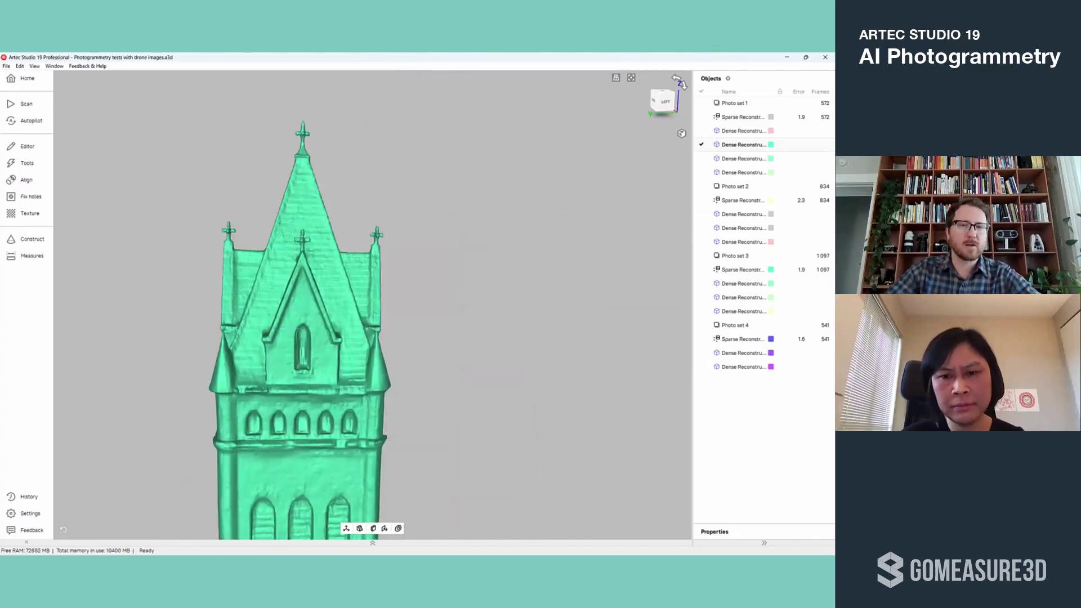
middle_click_drag(302, 338, 454, 299)
left_click_drag(454, 299, 429, 315)
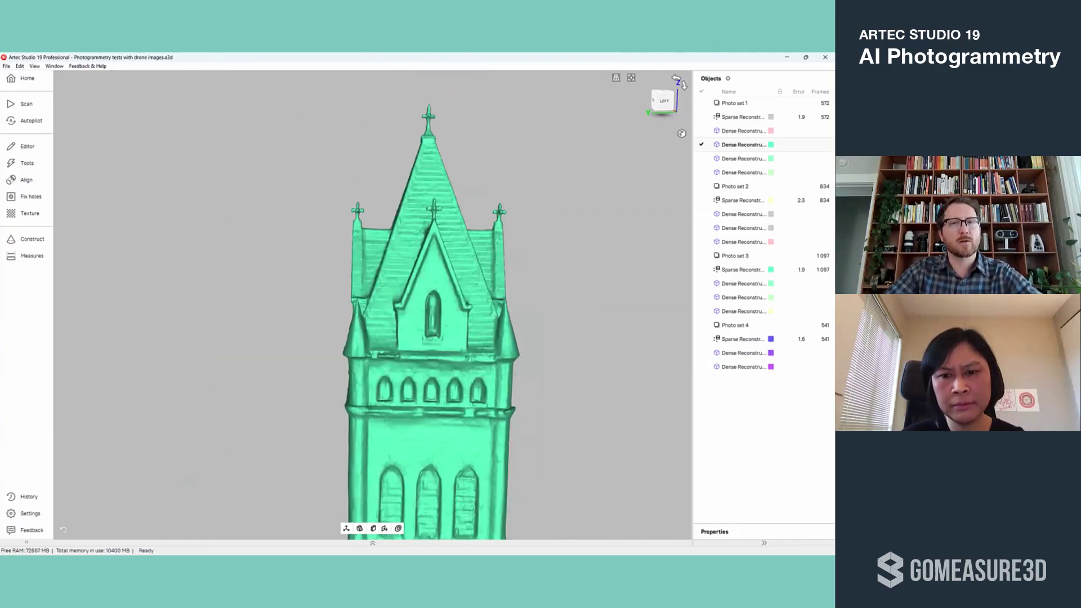
left_click_drag(492, 373, 245, 373)
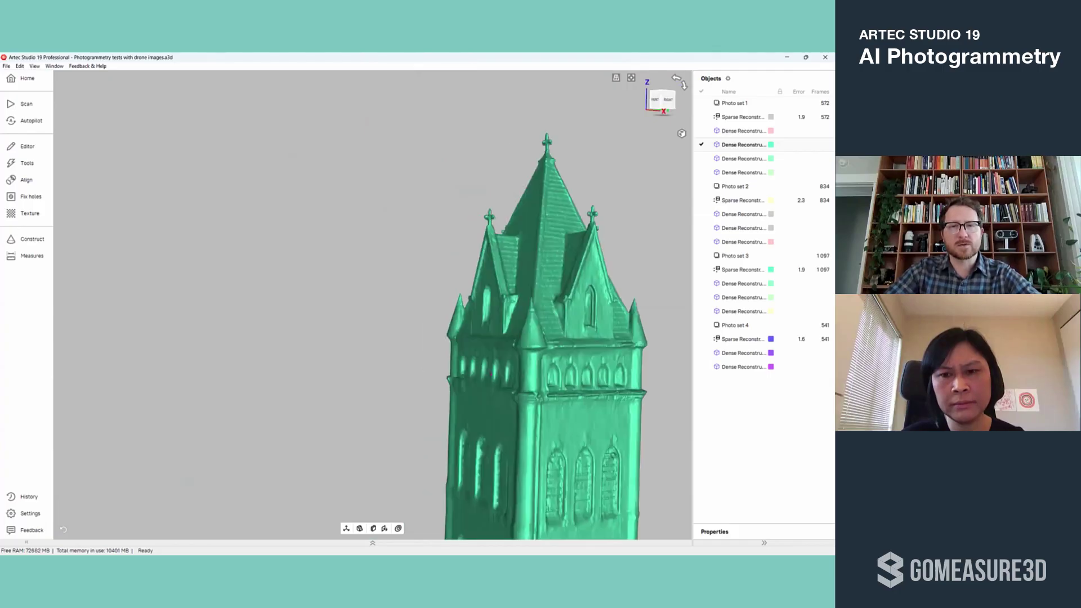
middle_click_drag(491, 373, 395, 363)
left_click_drag(395, 362, 507, 362)
left_click_drag(396, 363, 445, 363)
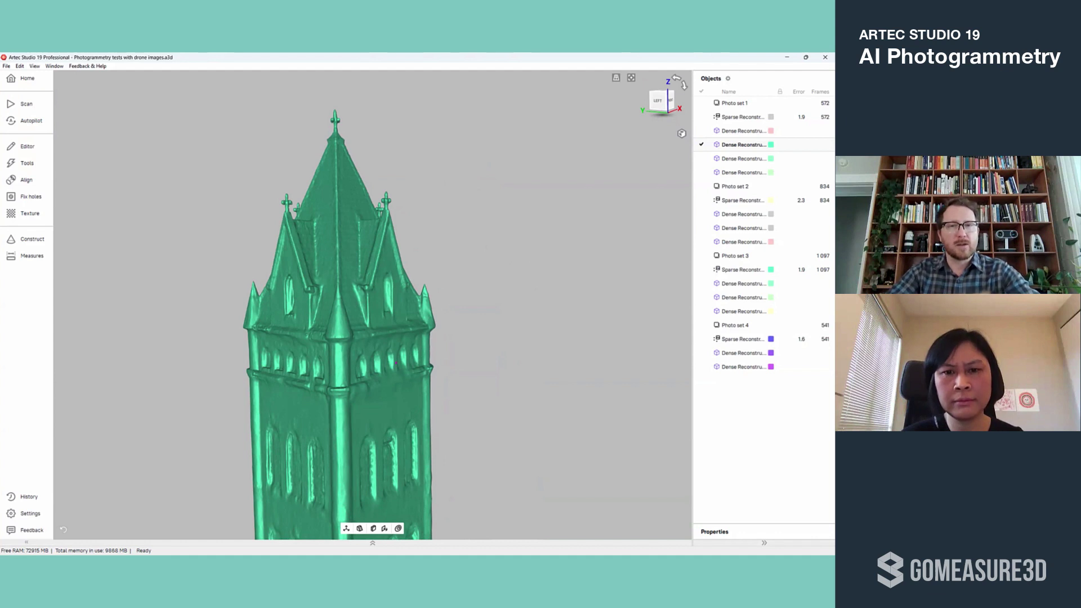
left_click_drag(396, 362, 355, 141)
left_click_drag(355, 240, 361, 264)
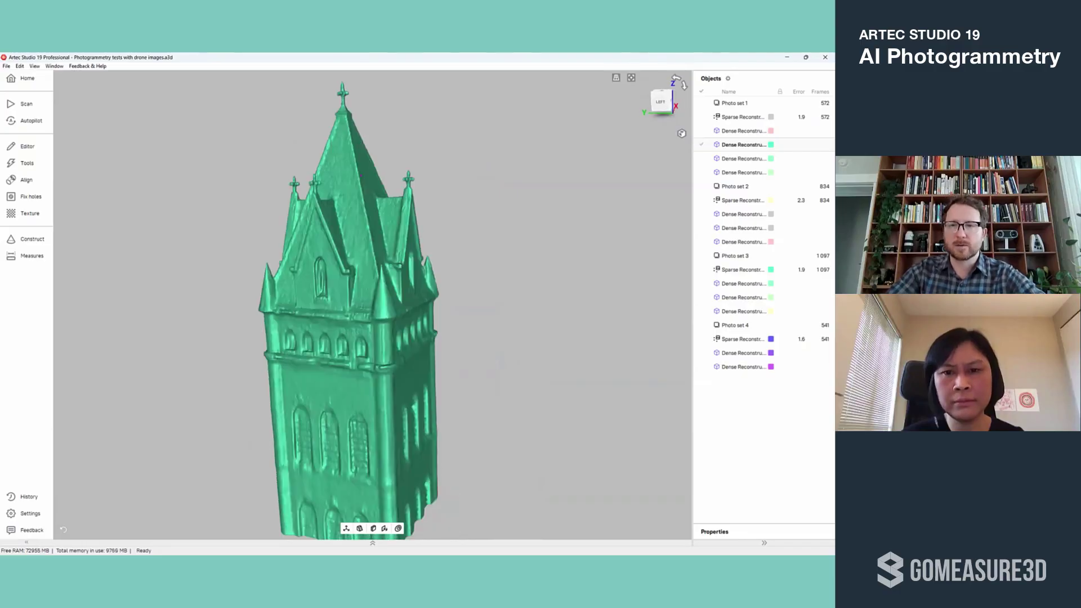
Step: Show only the sparse reconstruction and the third dense reconstruction of Photo set 2
left_click(743, 200)
left_click(701, 241)
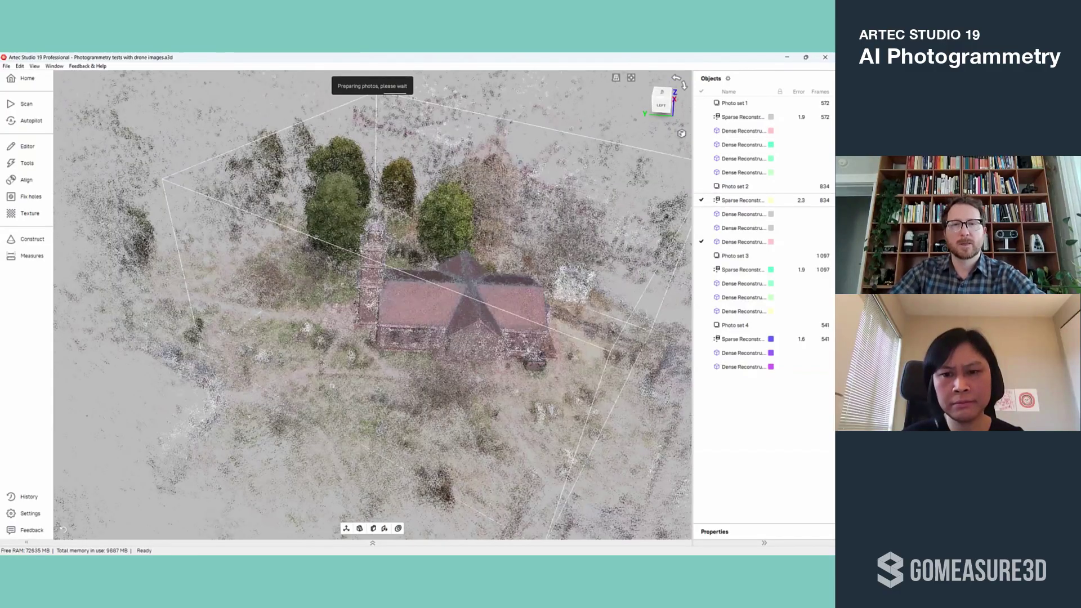
Step: Examine the sparse point cloud of Photo set 2 around the church, including the camera paths and one source drone photo
left_click_drag(372, 304, 428, 169)
left_click_drag(428, 282, 397, 462)
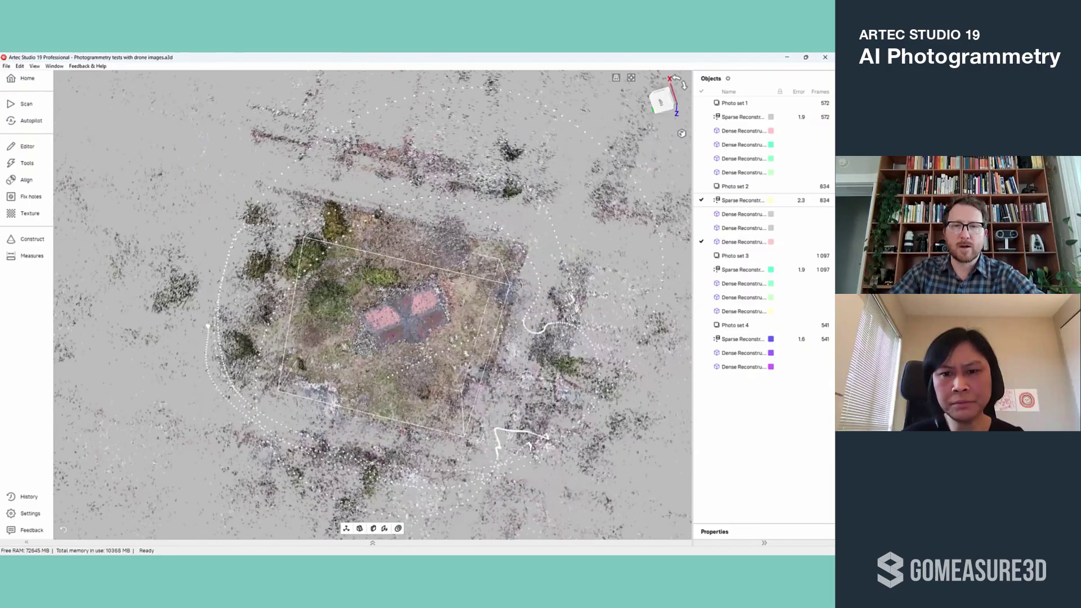
scroll(411, 309, "up", 5)
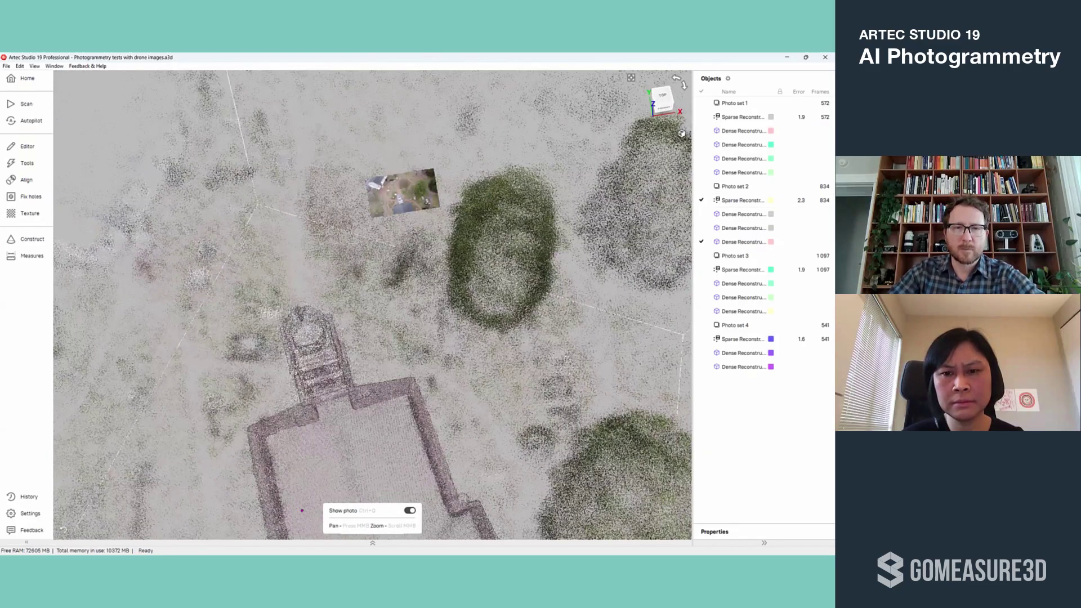
key("Escape")
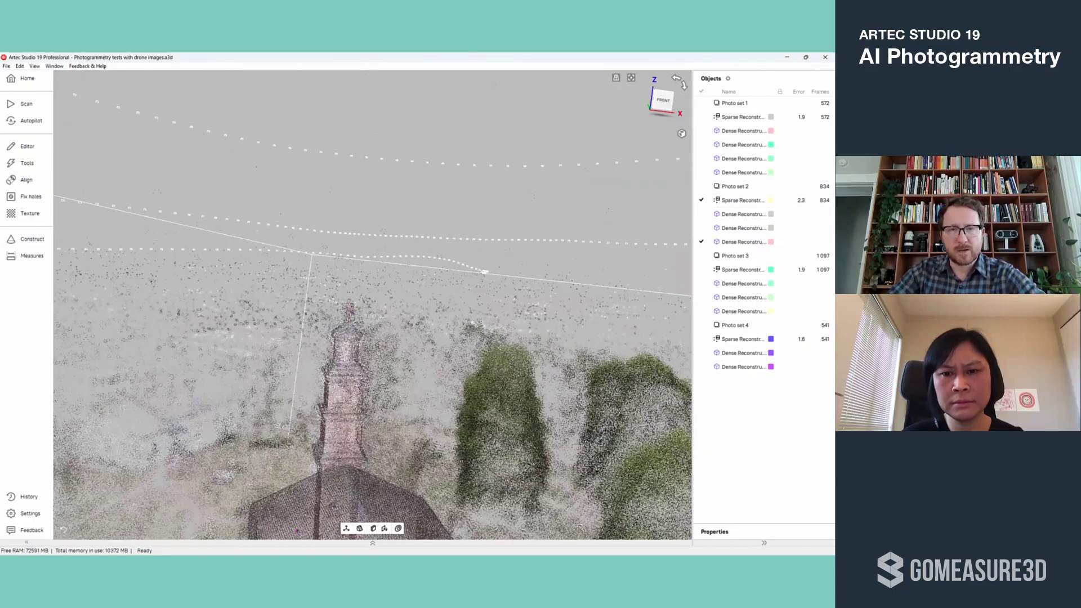
left_click_drag(430, 231, 614, 352)
left_click_drag(338, 361, 608, 374)
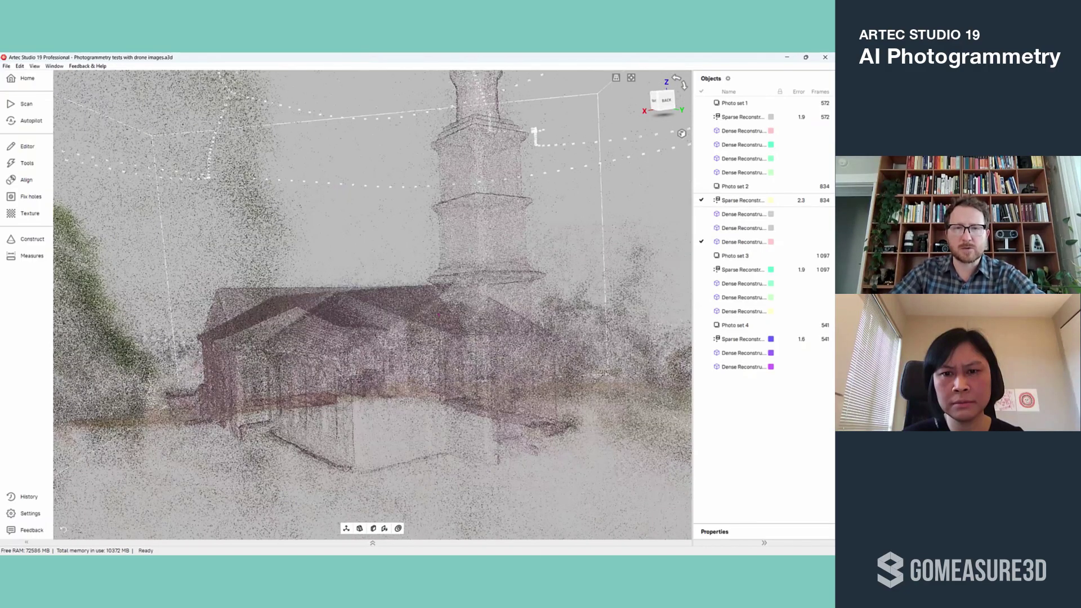
left_click_drag(440, 253, 444, 444)
Step: Set the render mode to Solid and the color mode to Scan color, and hide the sparse reconstruction of Photo set 2
left_click(681, 133)
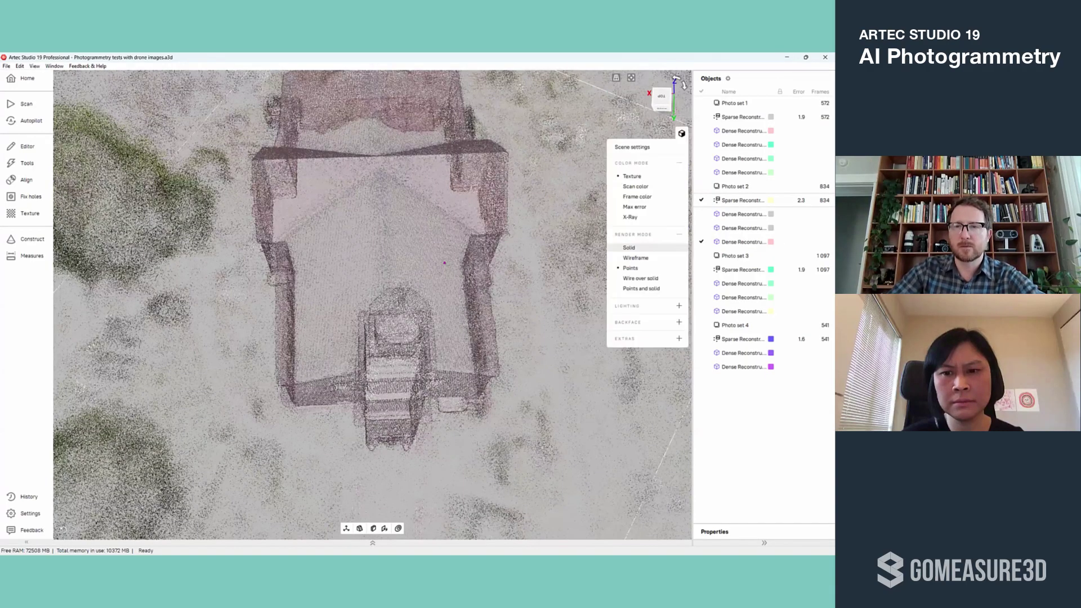
left_click(630, 248)
left_click(635, 186)
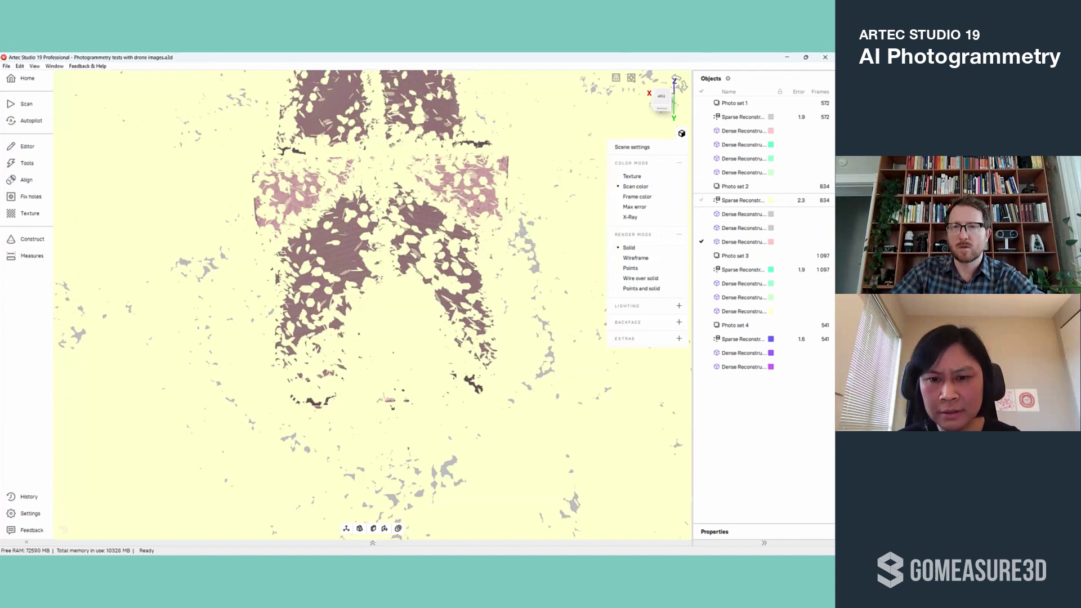
left_click(701, 200)
left_click_drag(444, 262, 444, 186)
scroll(445, 186, "down", 2)
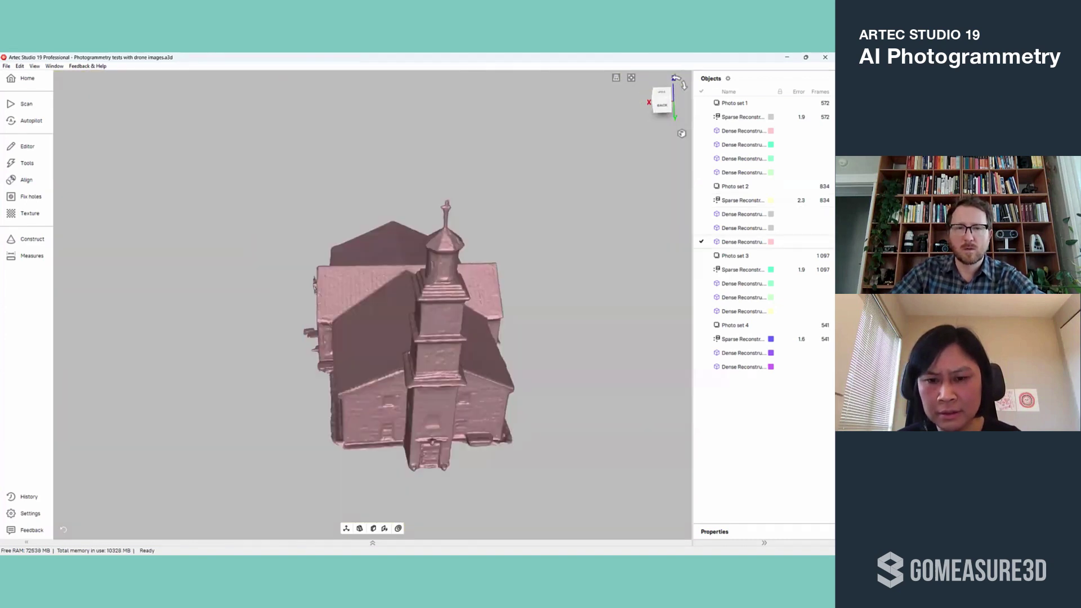
Step: Inspect the third dense reconstruction of Photo set 2, compare it with the second, and display the first one instead
left_click_drag(373, 304, 507, 265)
left_click_drag(338, 305, 563, 305)
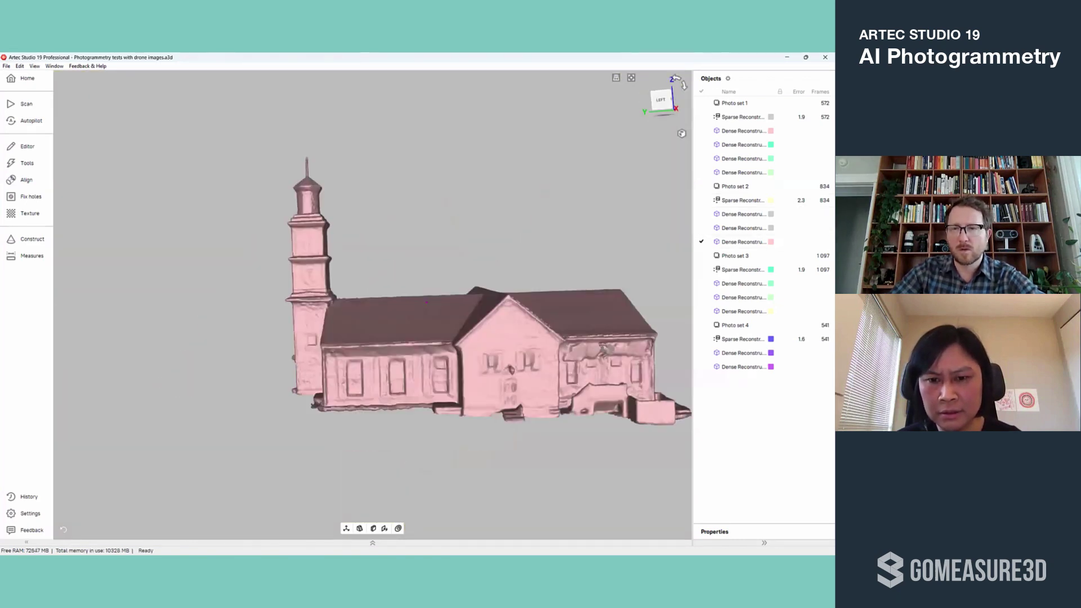
left_click(743, 228)
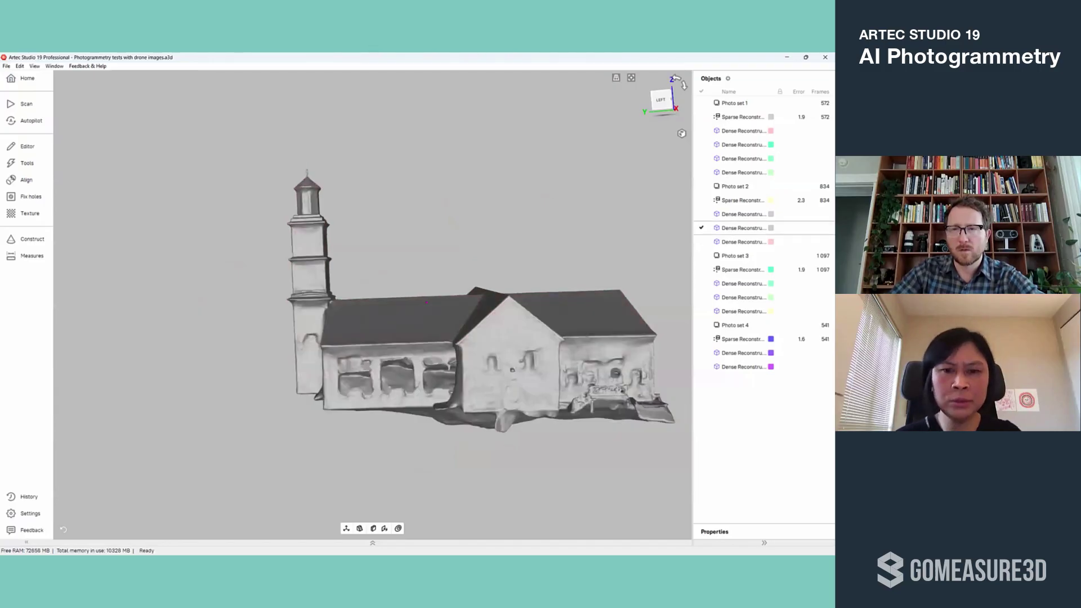
left_click(743, 214)
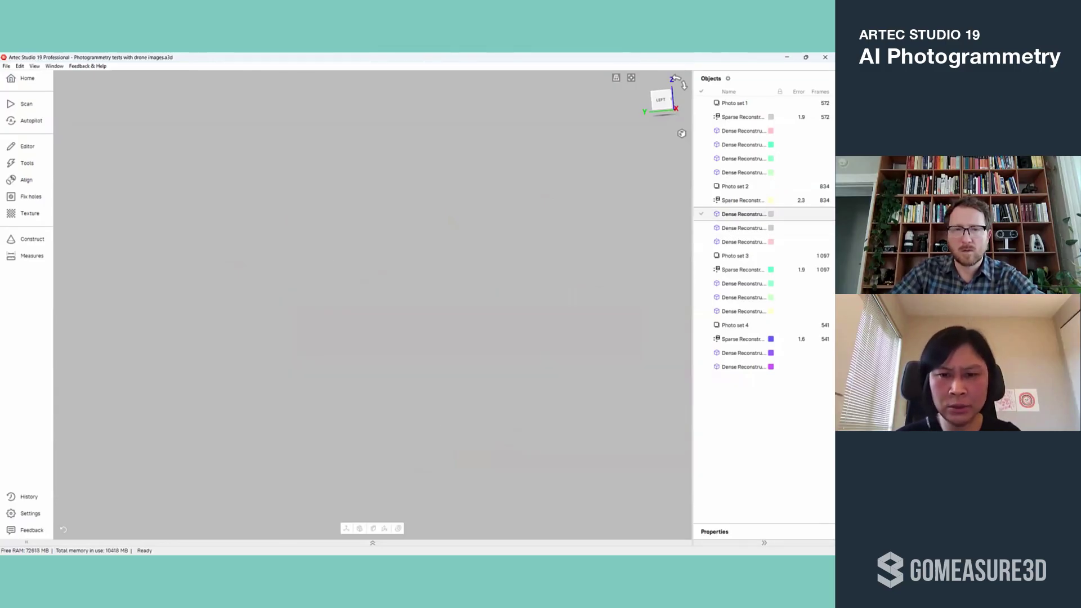
Step: Examine the first dense reconstruction of the church from all sides, including the roof, tower, facades and stray fragments
left_click_drag(426, 302, 592, 304)
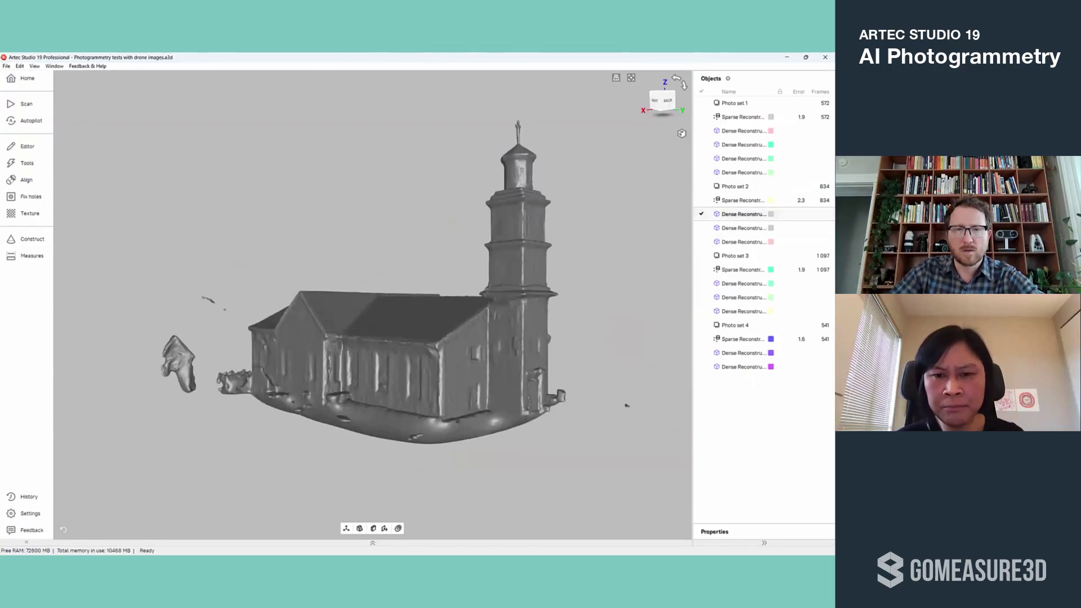
left_click_drag(427, 302, 506, 372)
left_click_drag(426, 303, 445, 343)
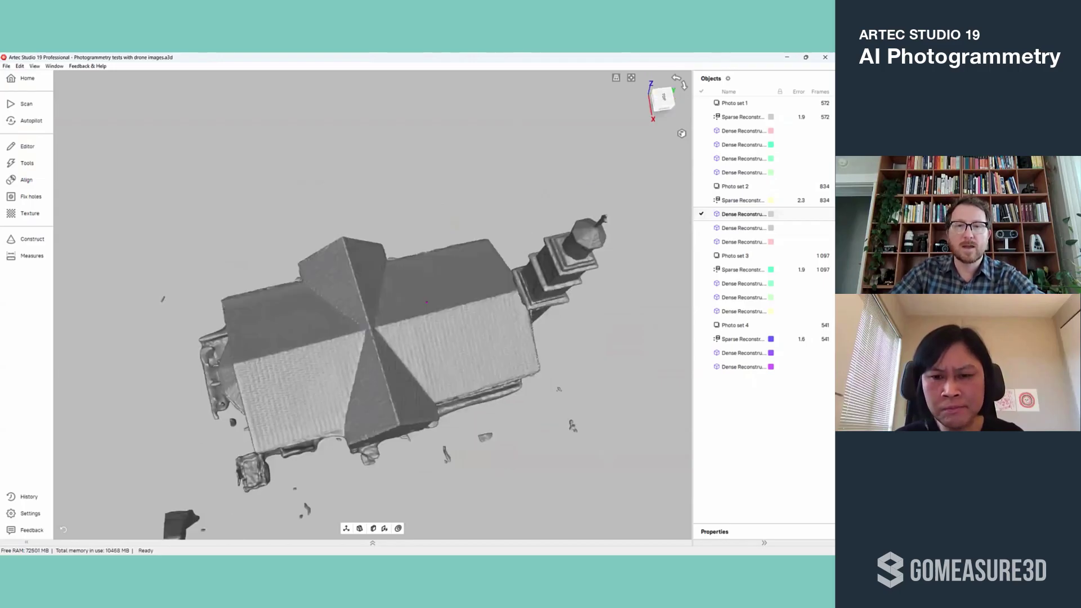
left_click_drag(426, 302, 315, 259)
left_click_drag(427, 302, 417, 225)
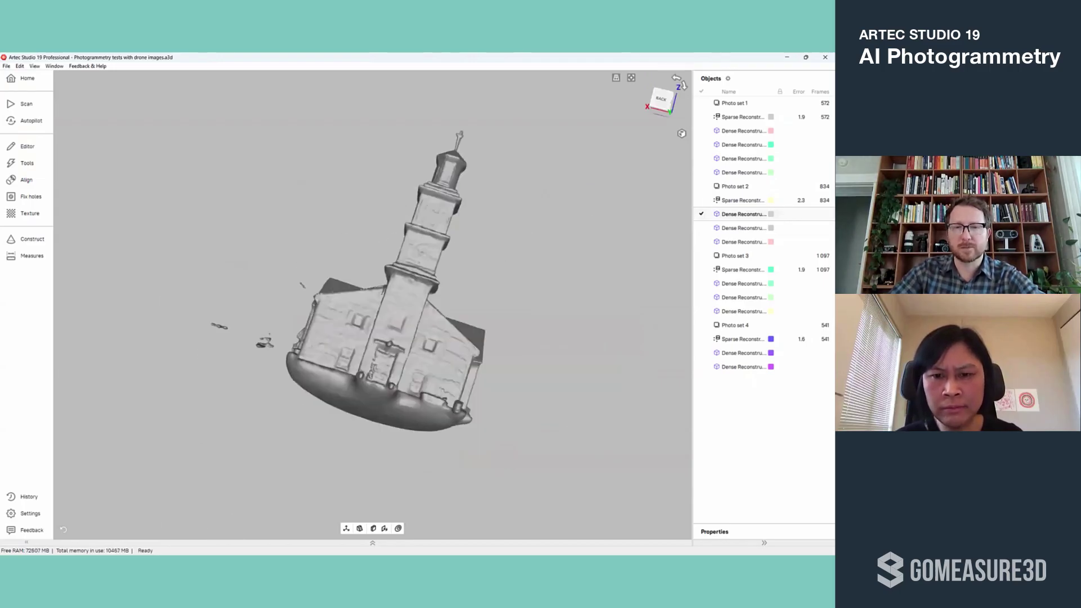
left_click_drag(416, 307, 315, 371)
left_click_drag(416, 308, 474, 270)
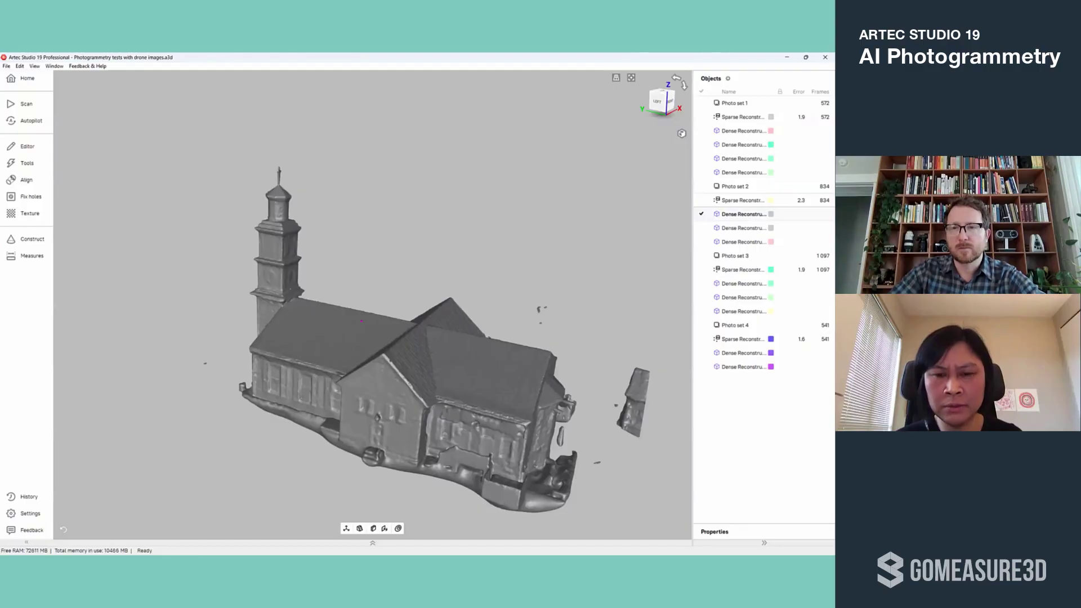
Step: Show the sparse reconstruction of Photo set 2 again, with color mode Texture and render mode Points
left_click(701, 200)
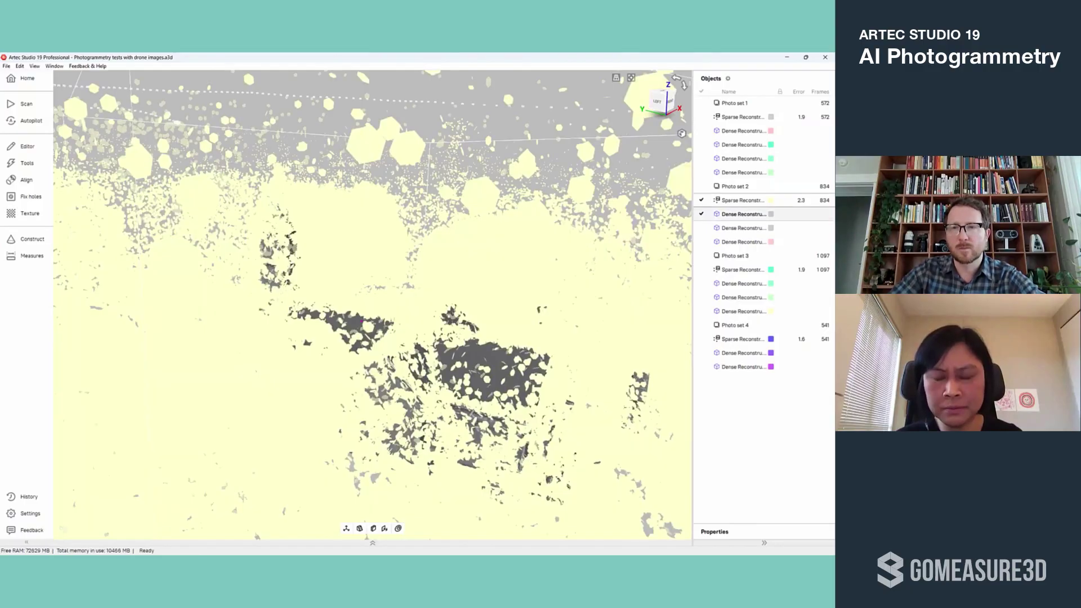
left_click(682, 134)
left_click(632, 177)
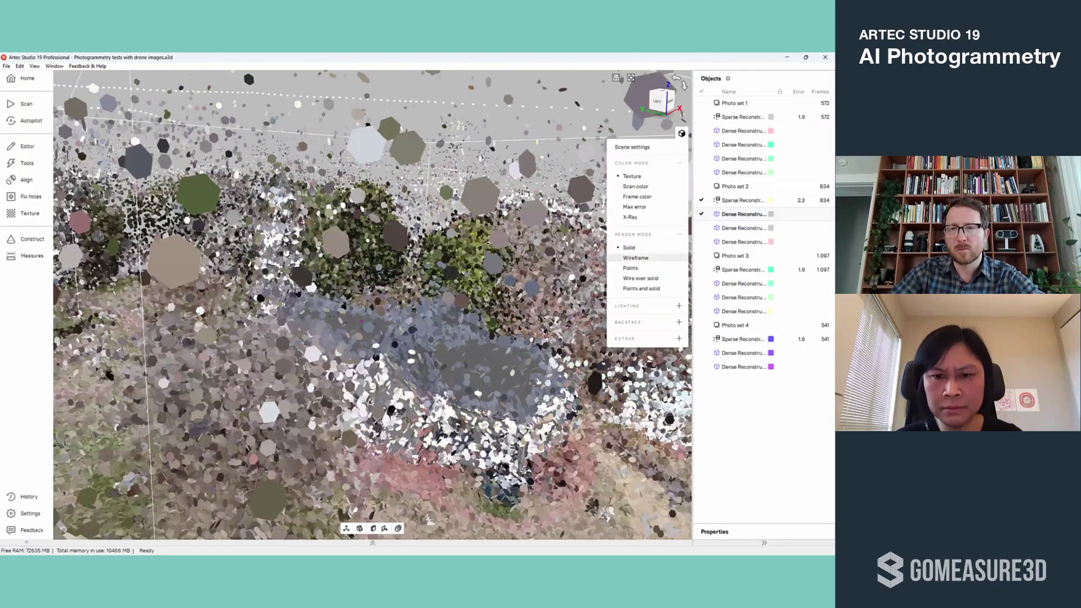
left_click(635, 257)
left_click(630, 268)
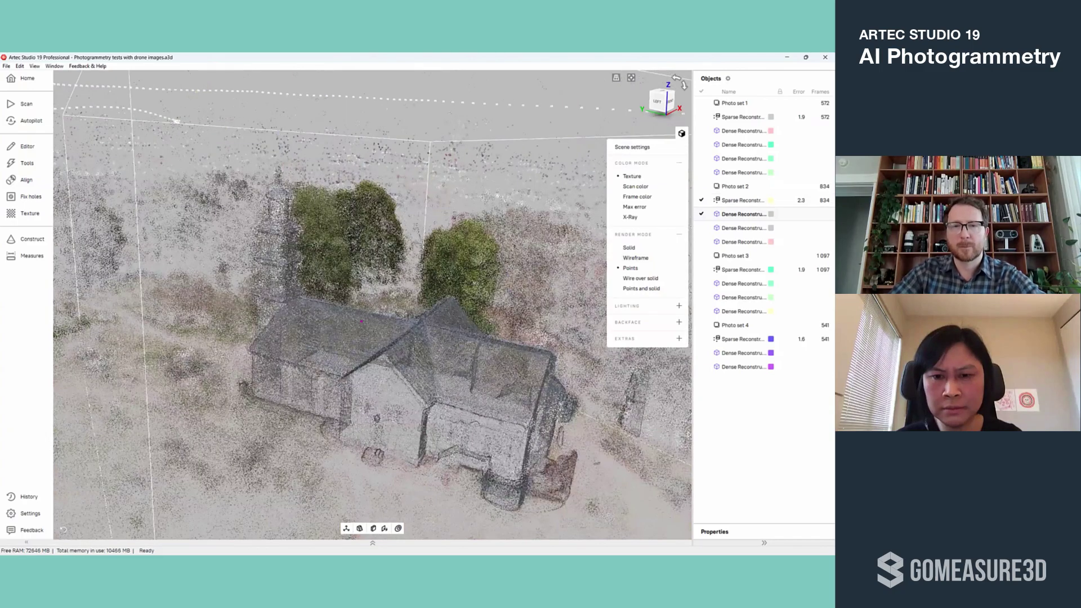
Step: Inspect the church points together with the surrounding trees, ground and camera paths from low and side angles
scroll(484, 307, "down", 2)
left_click_drag(338, 338, 478, 293)
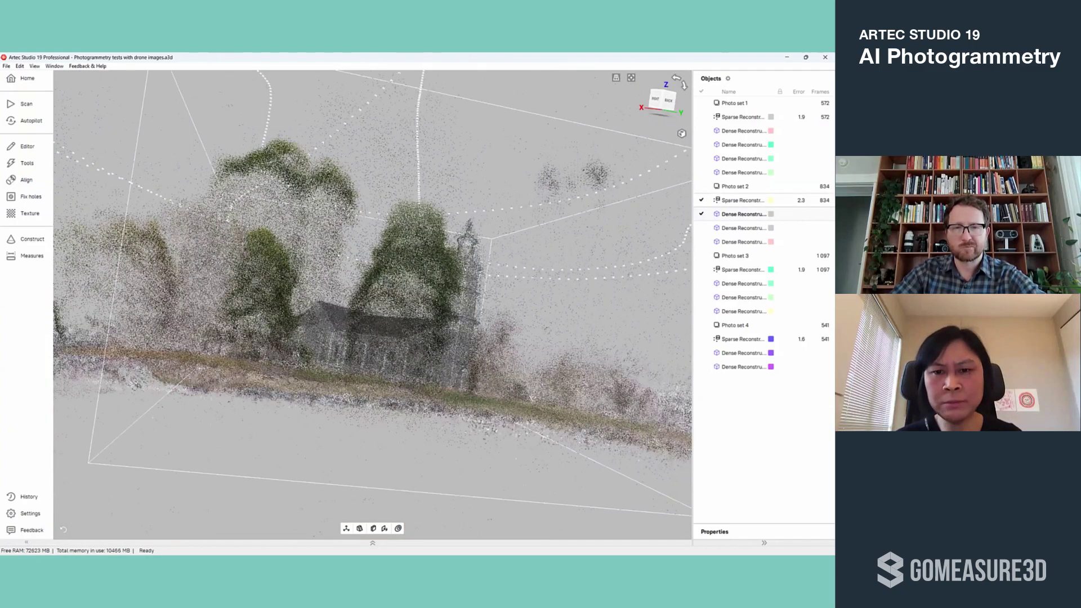
left_click_drag(338, 315, 485, 310)
mouse_move(361, 292)
left_mouse_down()
mouse_move(496, 332)
mouse_move(360, 293)
left_mouse_up()
left_click_drag(462, 304, 316, 319)
Step: Hide both displayed reconstructions of Photo set 2 and show the sparse reconstruction of Photo set 3
left_click(701, 200)
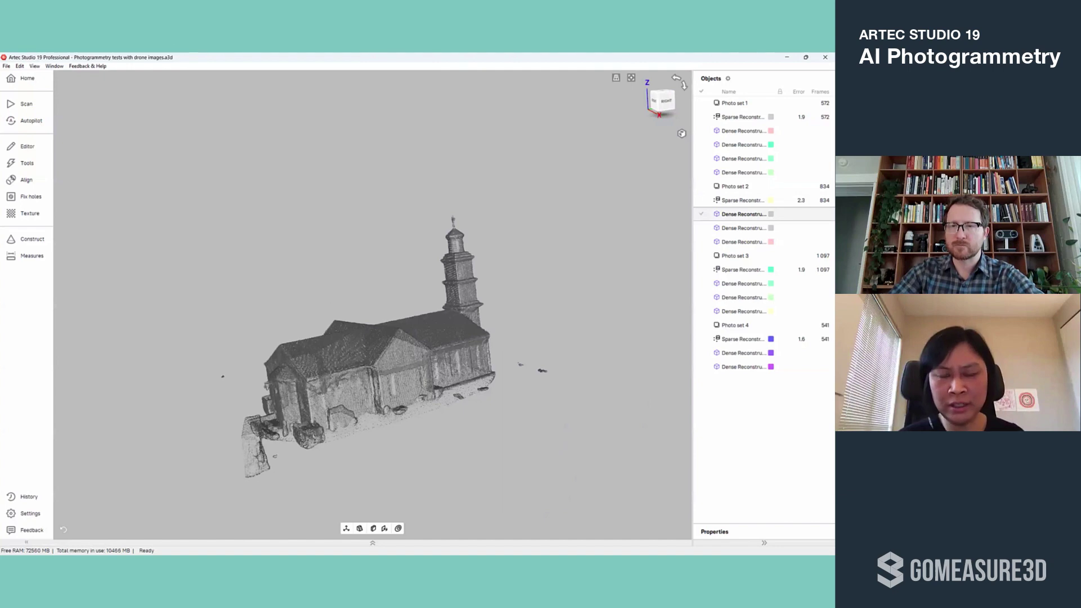
left_click(701, 214)
left_click(701, 255)
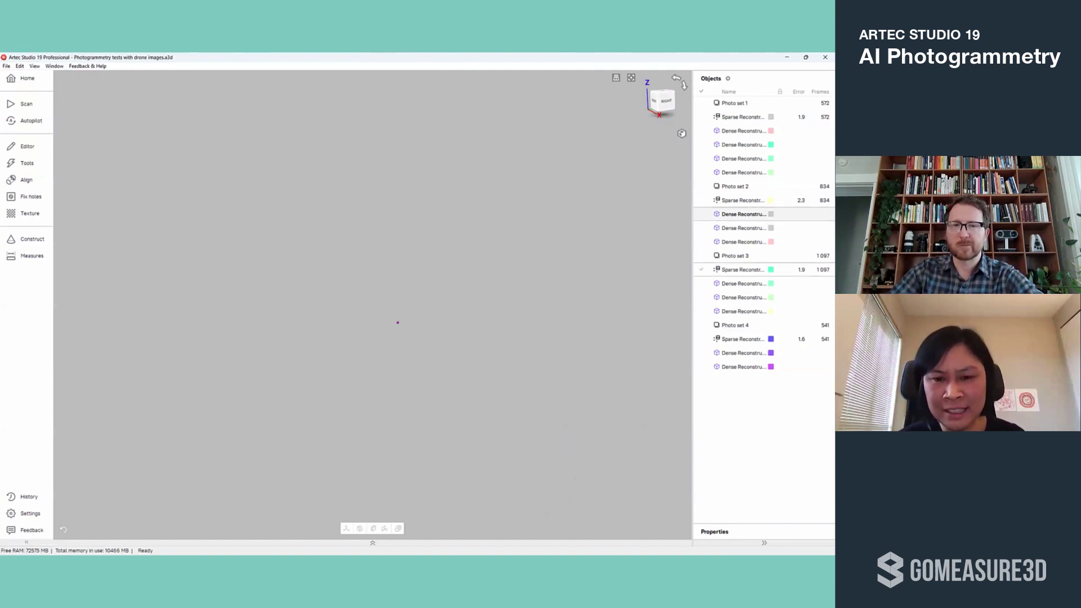
left_click(701, 269)
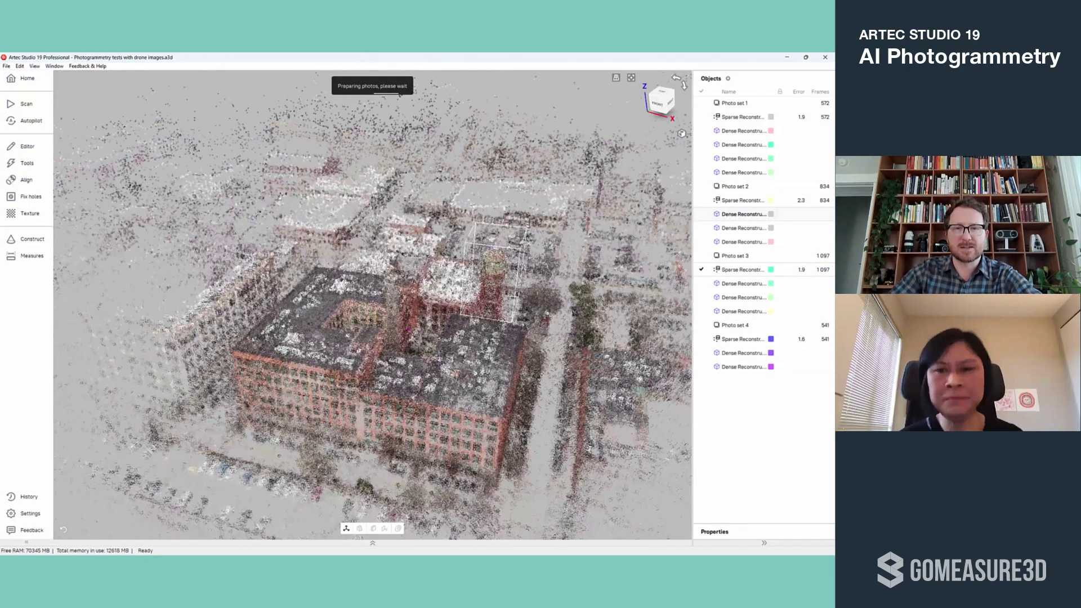
Step: Examine the sparse point cloud of Photo set 3, covering the brick building, the water tower and the drone camera paths
left_click_drag(409, 328, 409, 236)
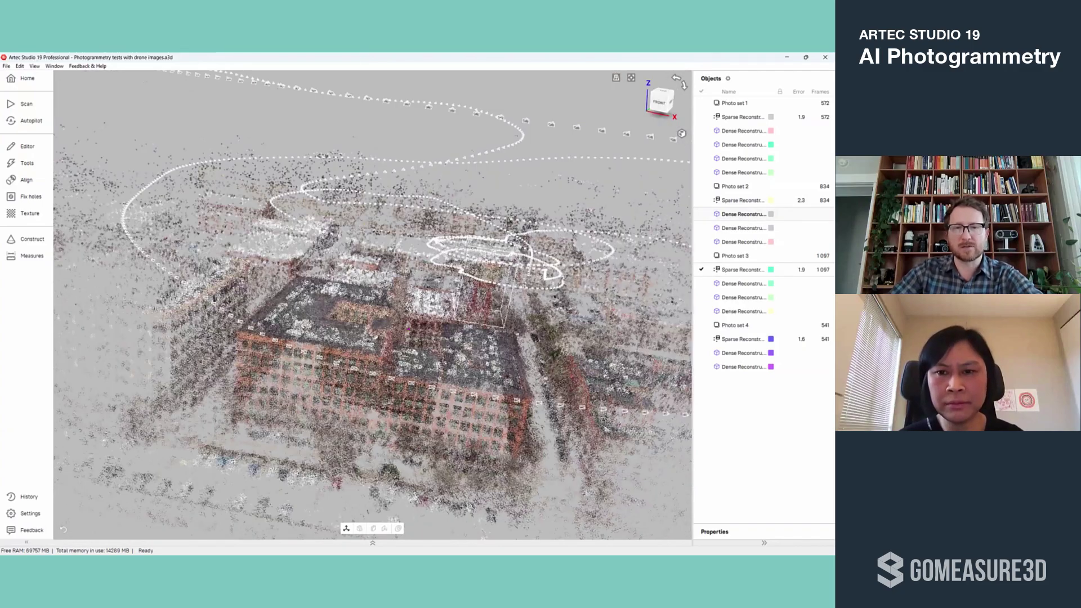
left_click_drag(409, 328, 338, 394)
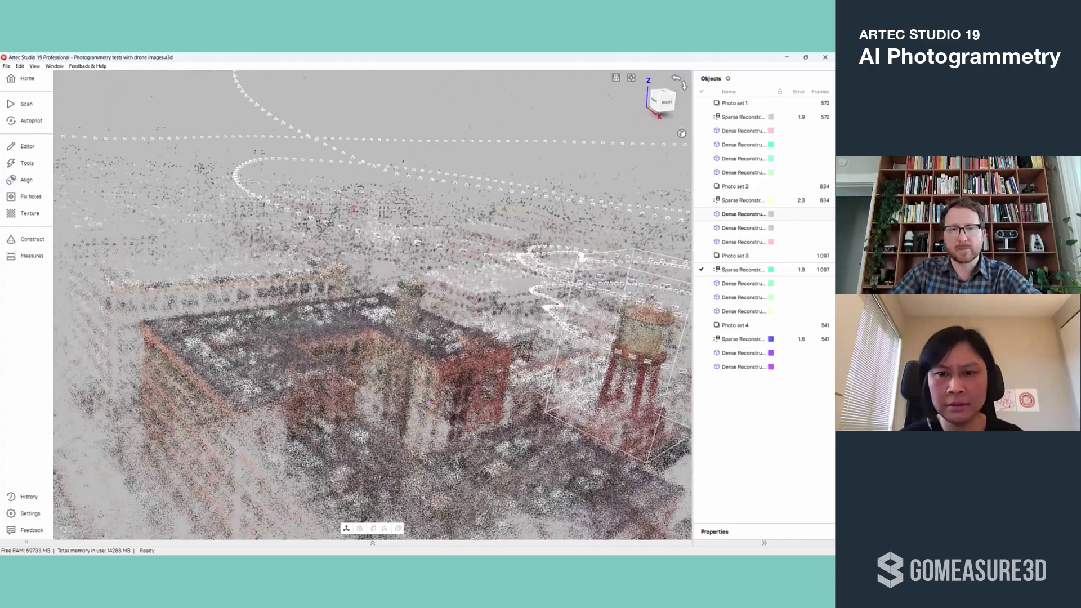
scroll(431, 401, "down", 2)
left_click_drag(433, 408, 371, 335)
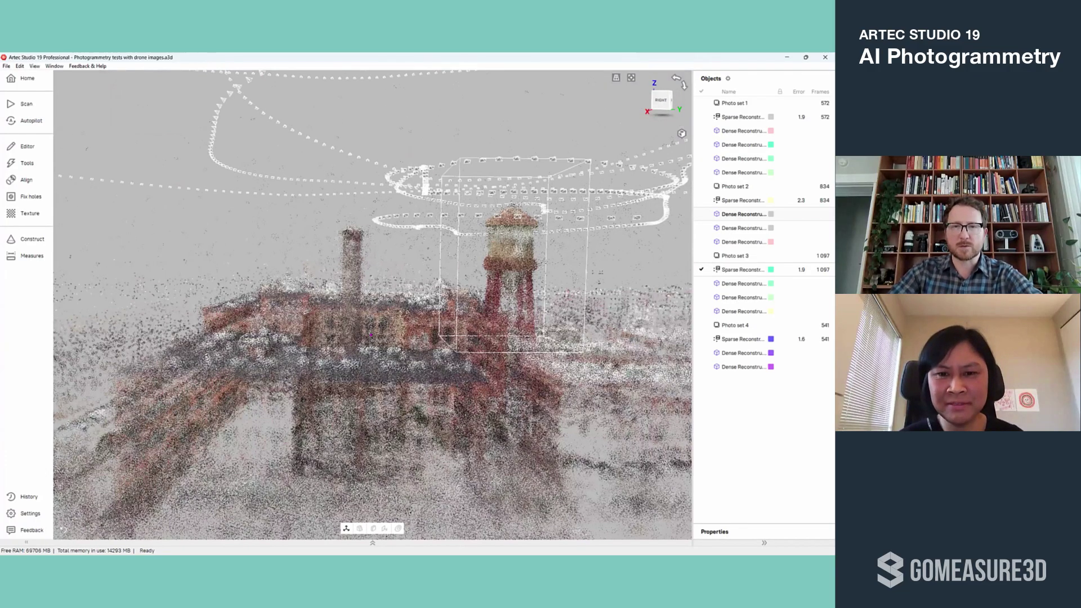
scroll(513, 264, "up", 2)
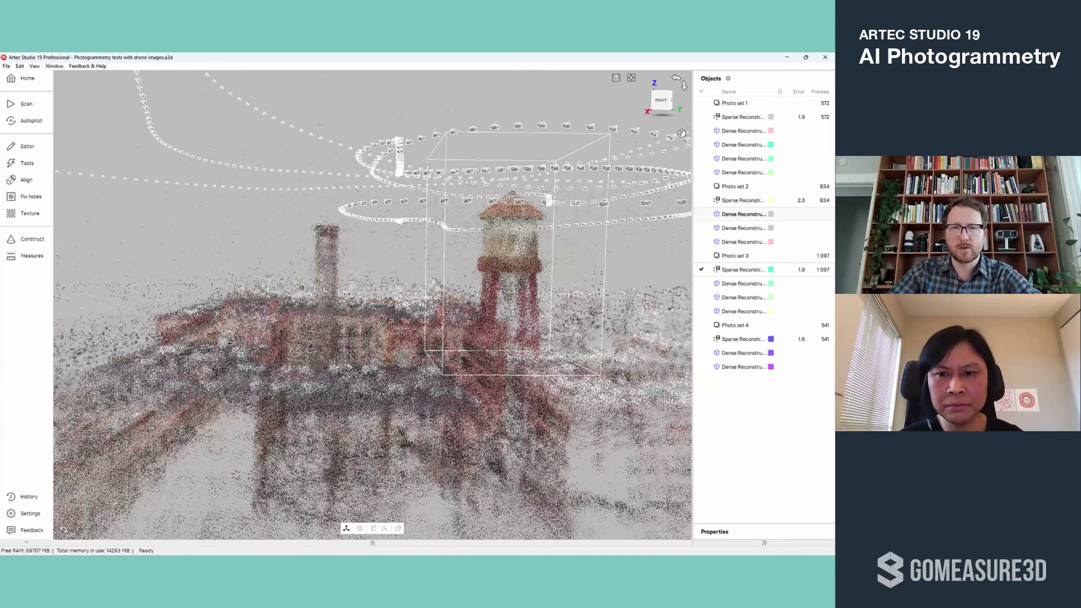
Step: View a source drone photo of the water tower, close it, and inspect the camera positions circling the tower
double_click(444, 200)
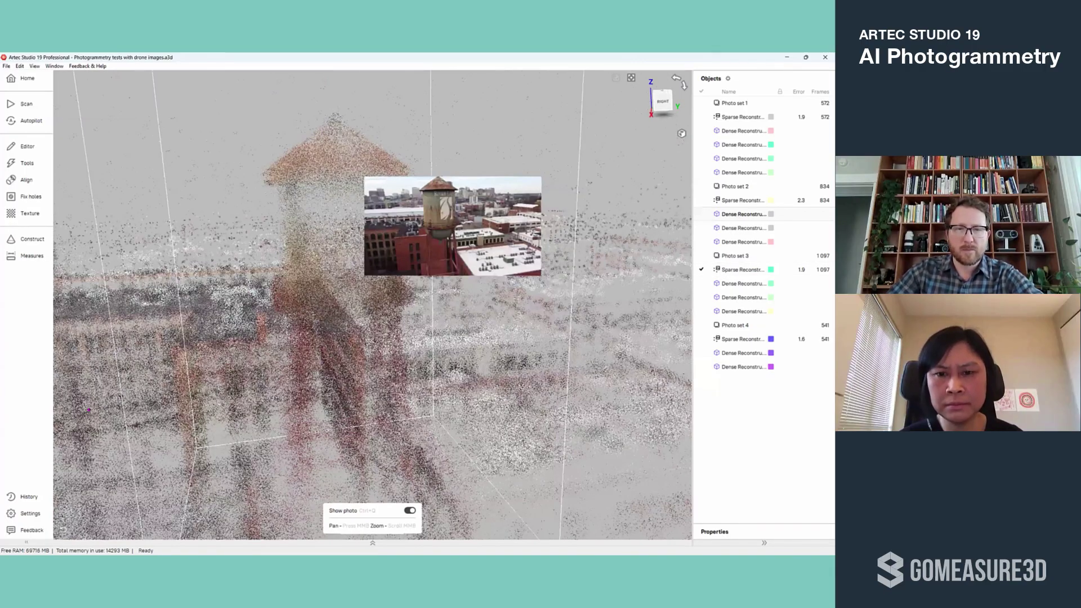
key("Escape")
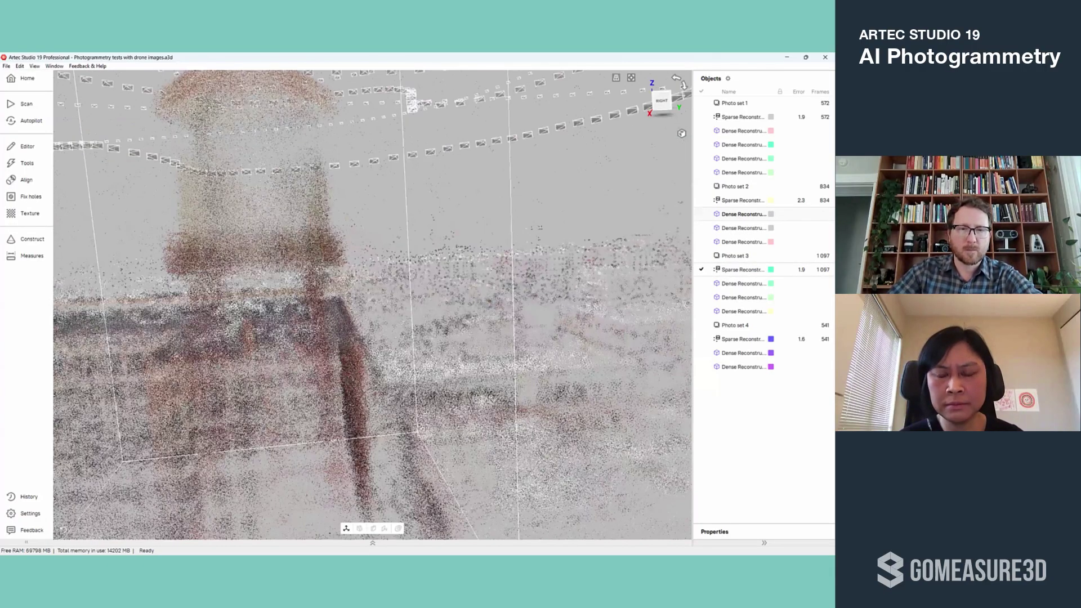
left_click_drag(373, 254, 428, 276)
scroll(330, 309, "up", 10)
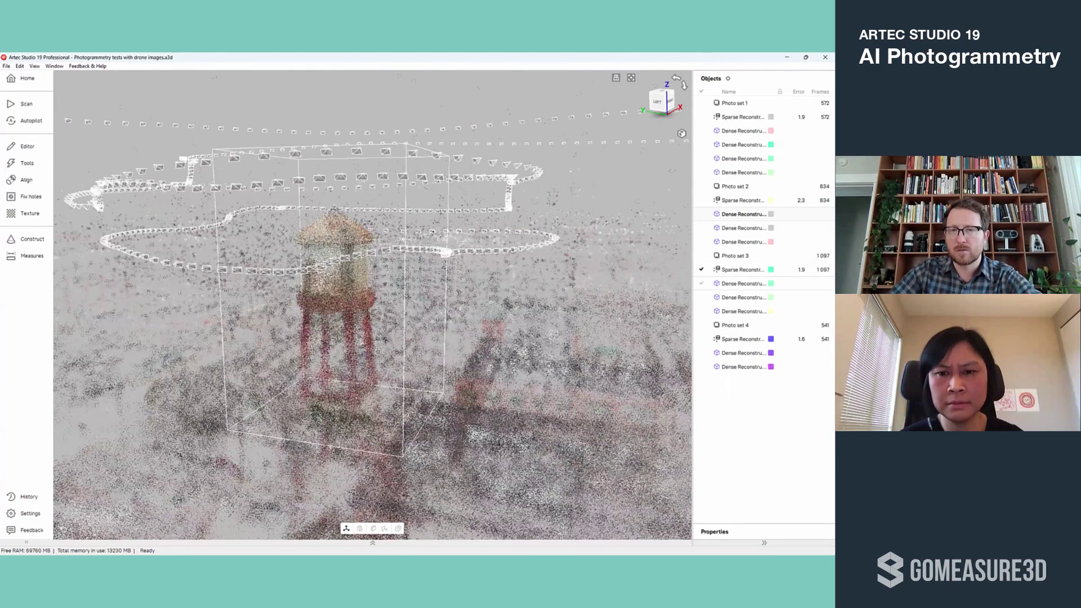
Step: Show only the third dense reconstruction of Photo set 3, the water tower, and set the render mode to Solid
left_click(701, 310)
left_click(701, 269)
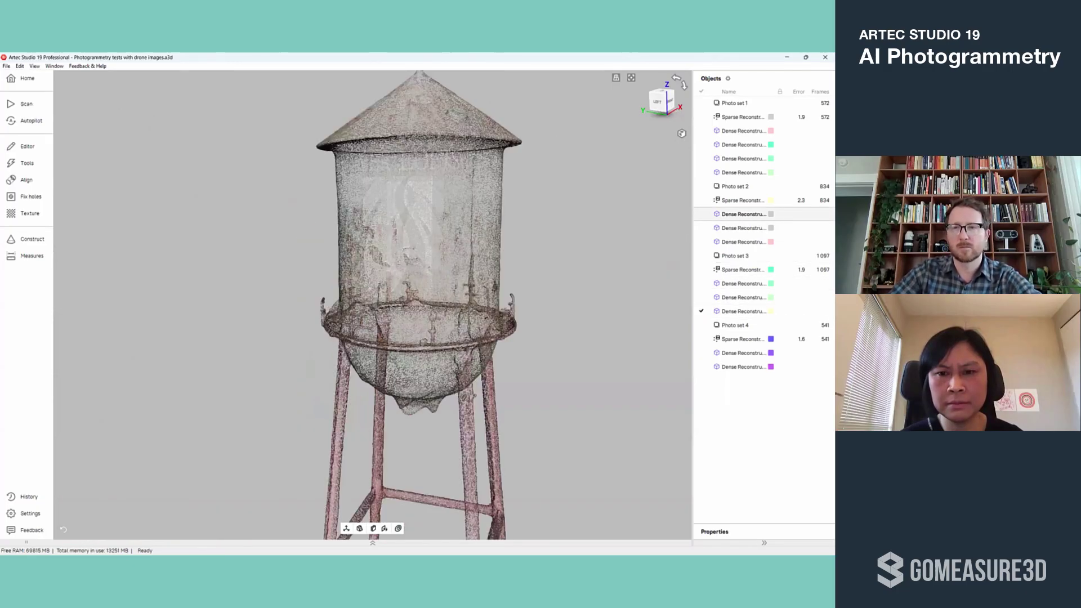
left_click(681, 133)
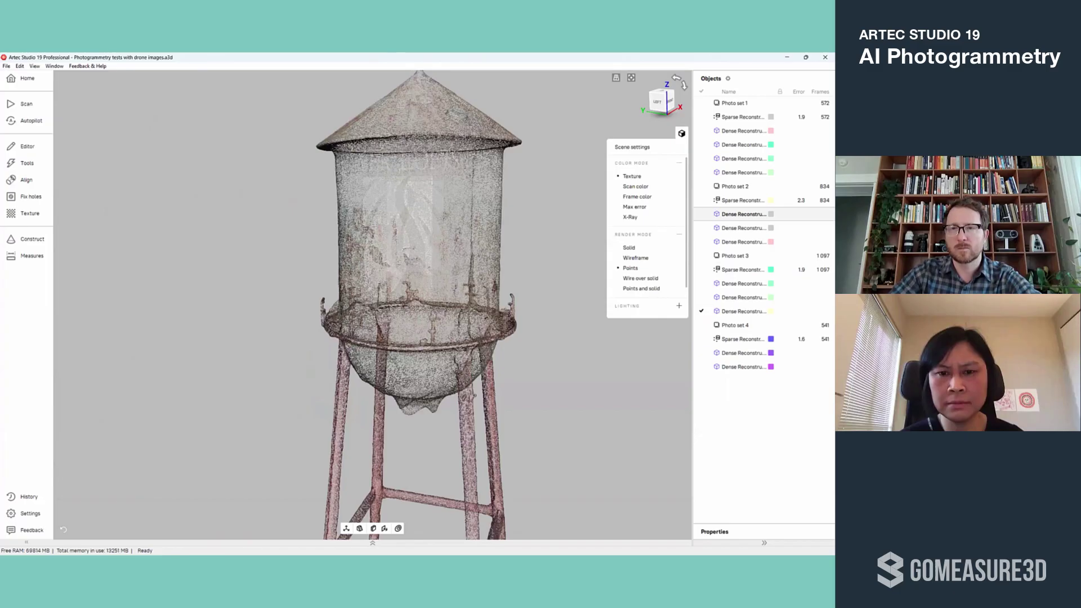
left_click(629, 248)
key("Escape")
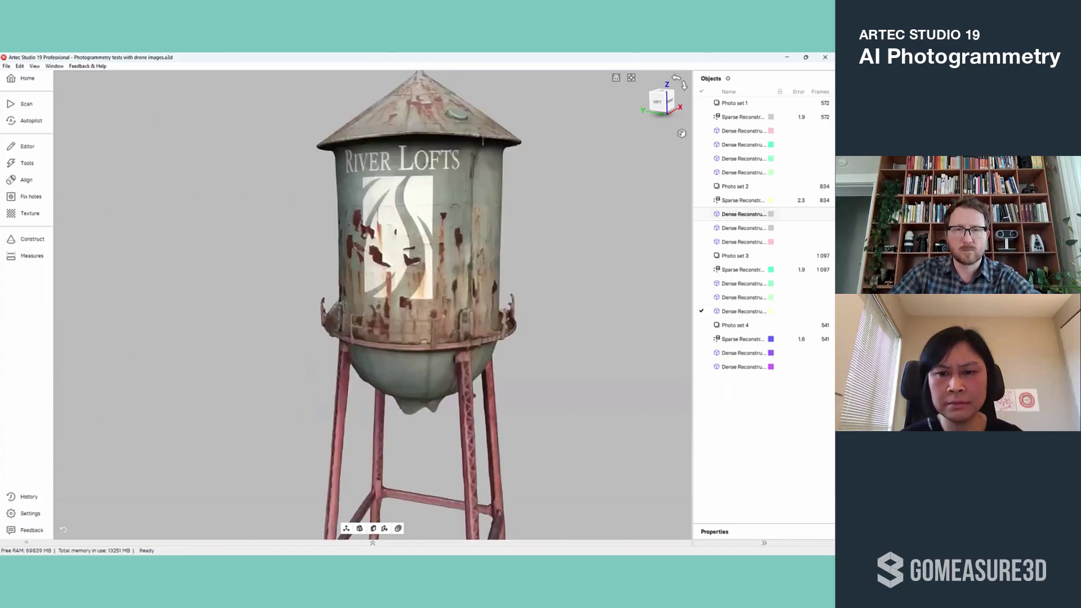
Step: Examine the textured water tower mesh from several sides, including the lettering, rust patches, railing, roof and lattice legs
left_click_drag(417, 231, 585, 220)
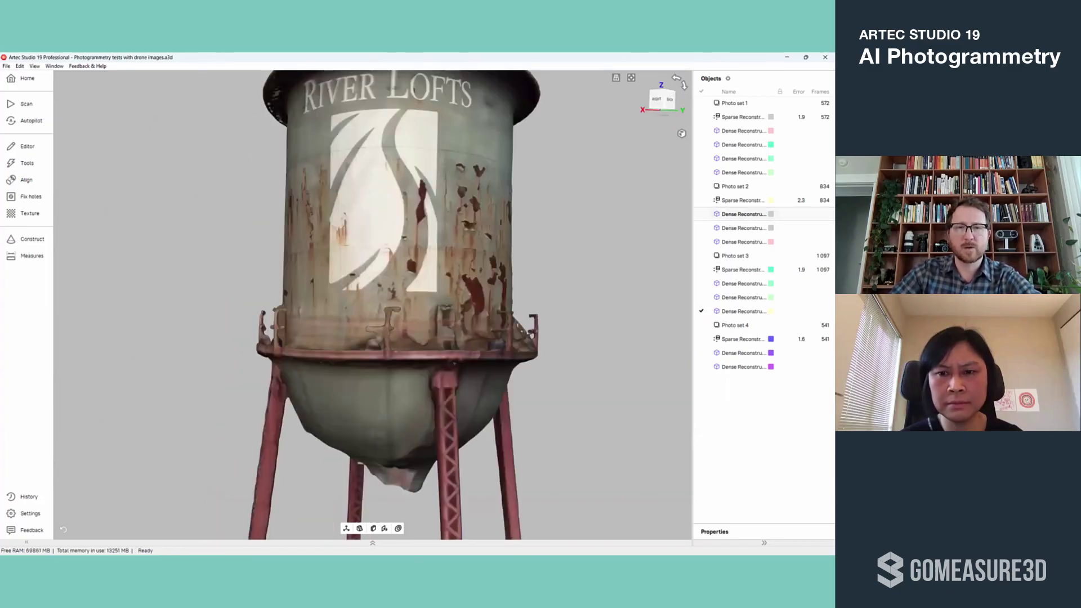
left_click_drag(371, 231, 637, 264)
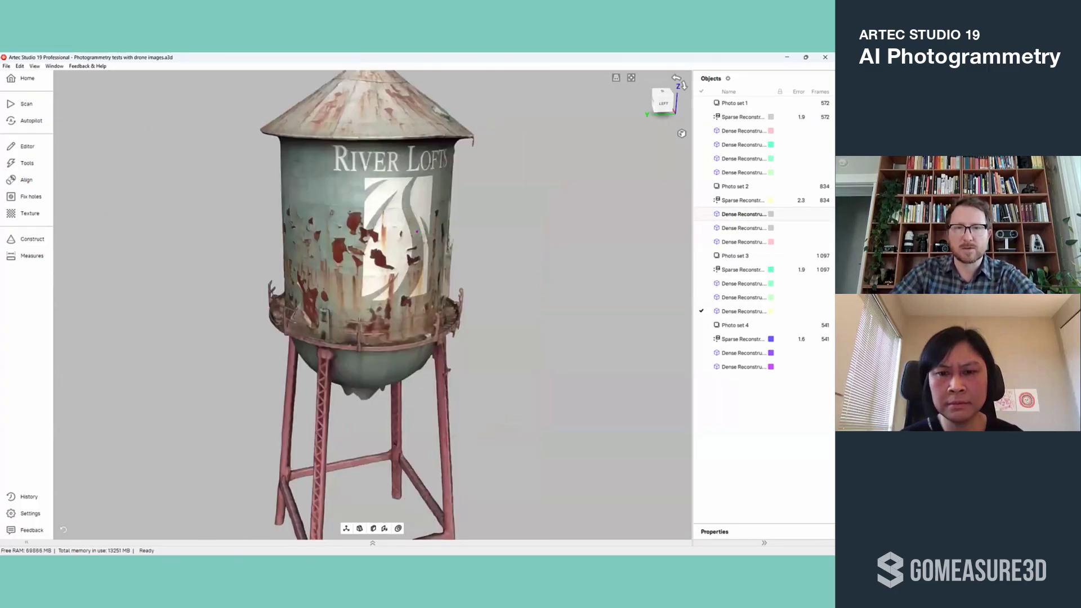
left_click_drag(416, 231, 453, 311)
left_click_drag(433, 347, 433, 287)
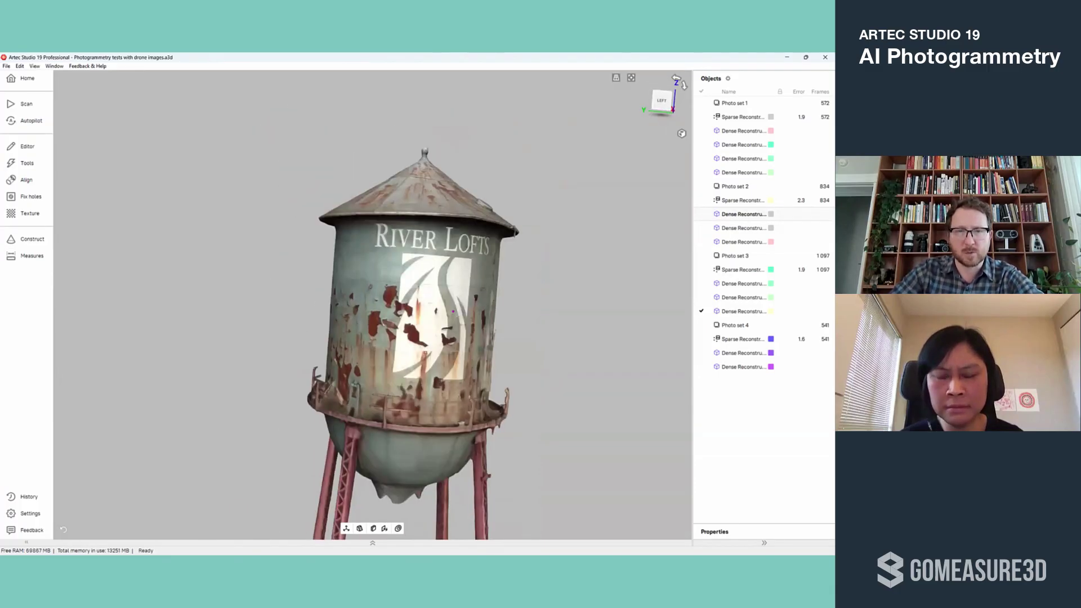
scroll(433, 348, "up", 3)
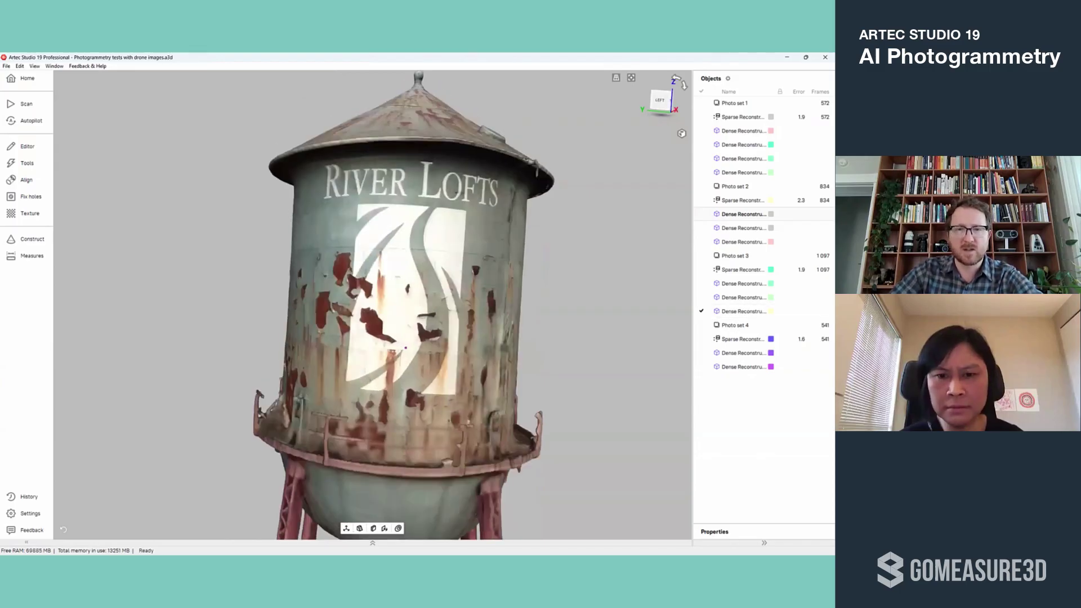
Step: Inspect the water tower mesh as a whole and up close, from the lettered side round to the plain rusted side
scroll(412, 306, "down", 2)
scroll(470, 305, "up", 2)
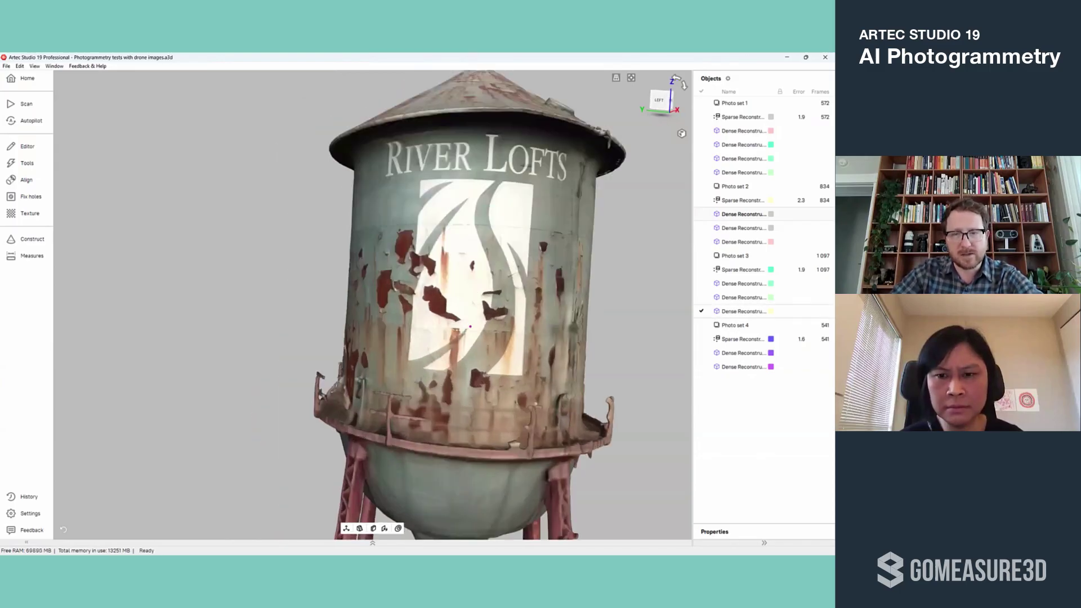
scroll(437, 392, "down", 2)
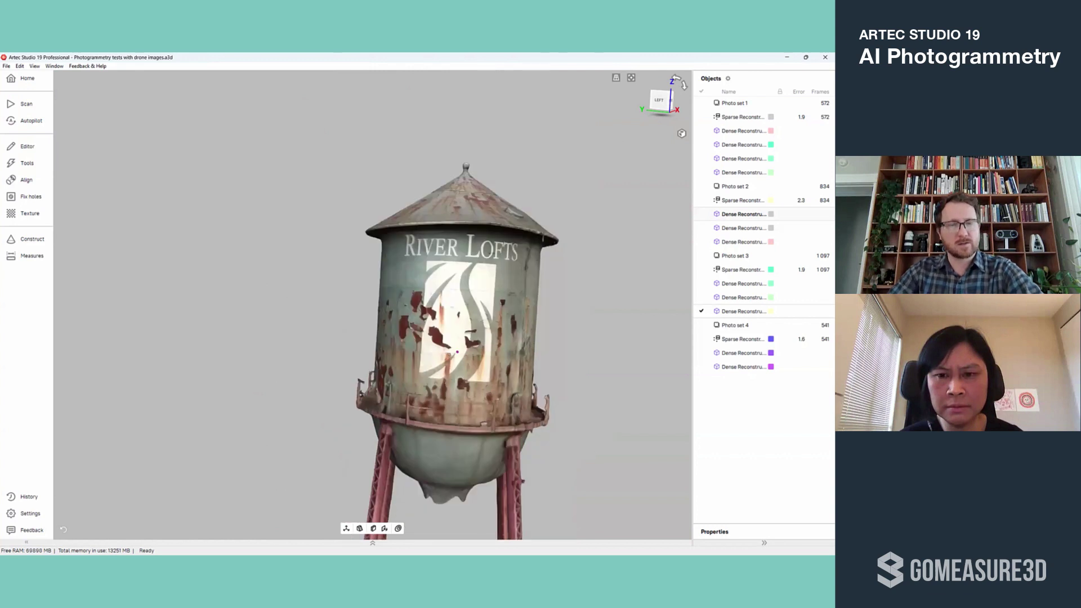
scroll(399, 397, "down", 2)
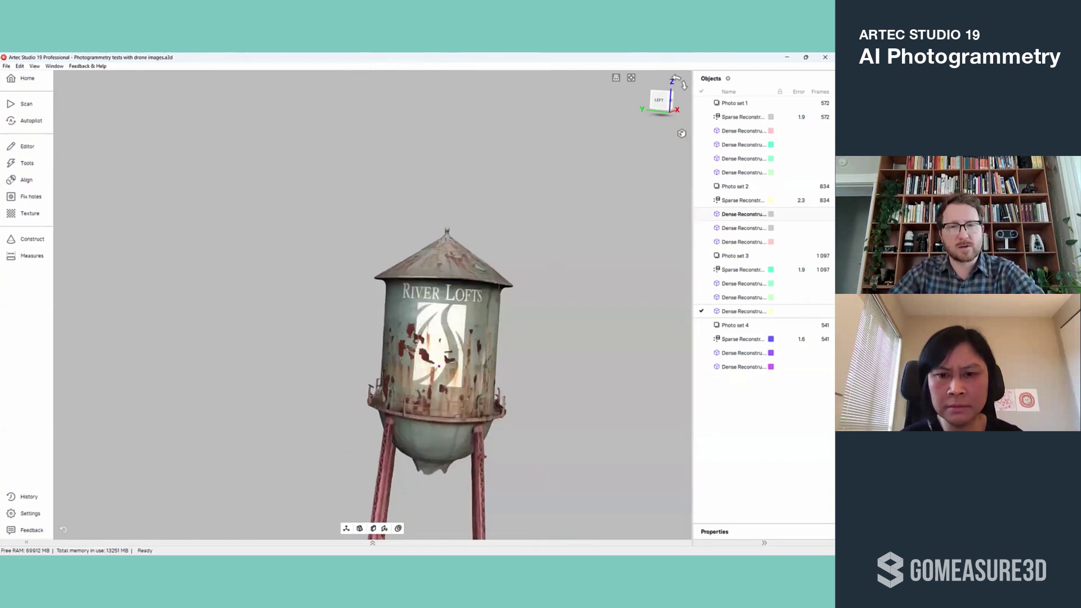
middle_click_drag(439, 366, 404, 315)
left_click_drag(404, 315, 253, 316)
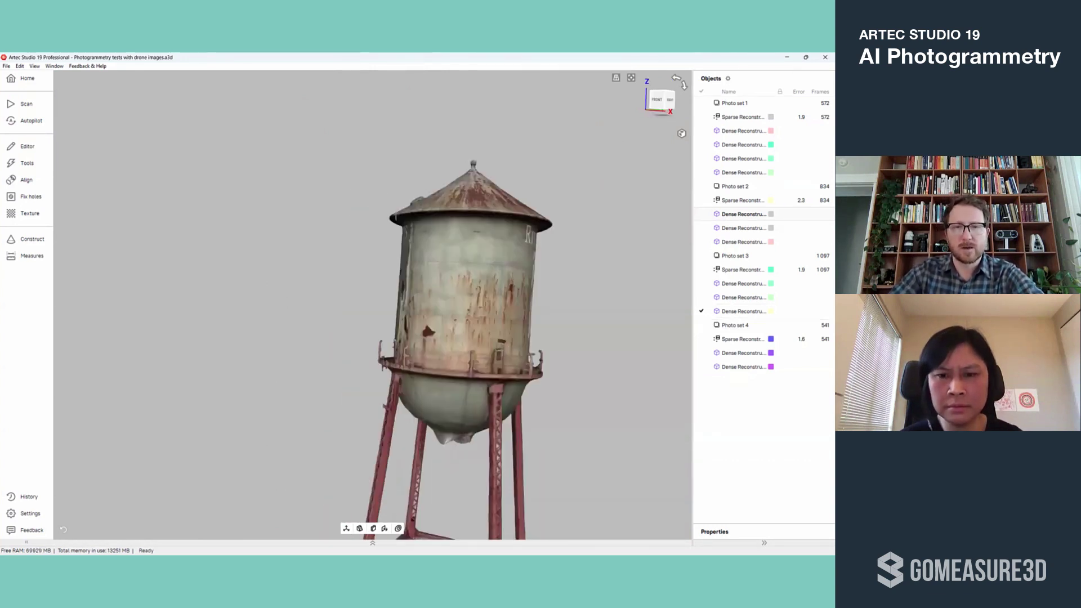
left_click_drag(428, 326, 338, 311)
scroll(337, 312, "up", 4)
Step: Show the sparse reconstruction of Photo set 3 together with the water tower mesh and set the render mode to Points
left_click(702, 269)
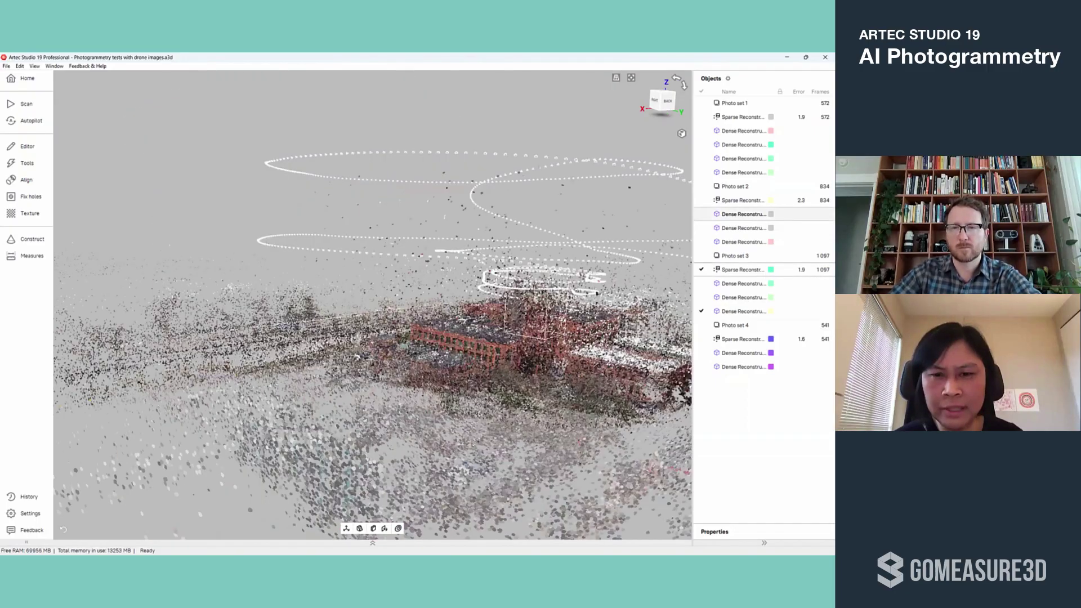
middle_click_drag(518, 325, 437, 365)
left_click(682, 133)
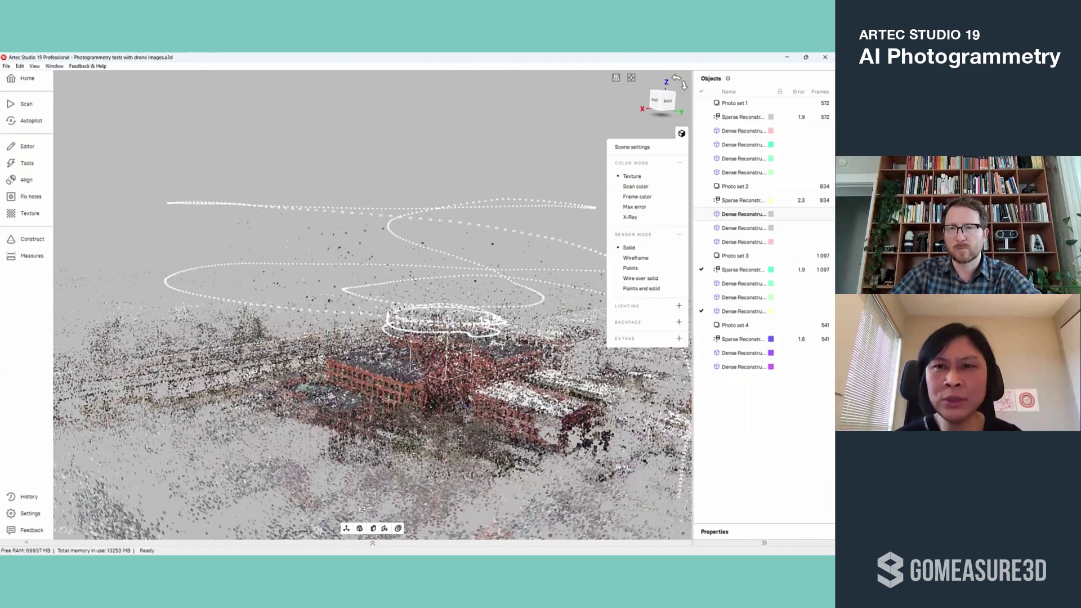
left_click(630, 268)
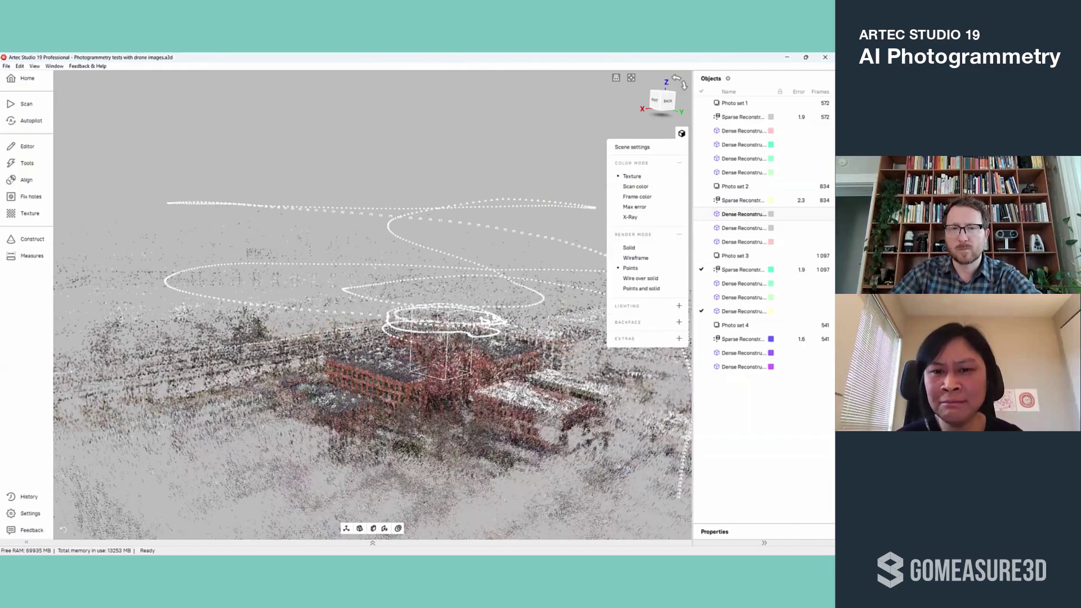
Step: Examine the water tower inside the sparse point cloud and the drone camera positions around it from several sides
left_click_drag(394, 316, 507, 338)
scroll(373, 305, "up", 4)
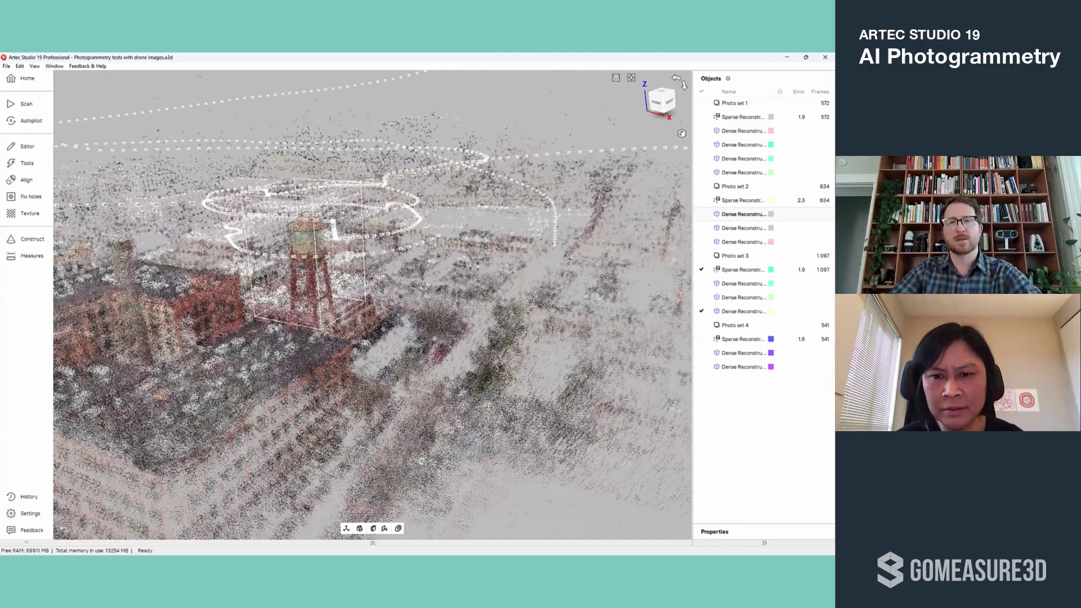
left_click_drag(373, 305, 451, 344)
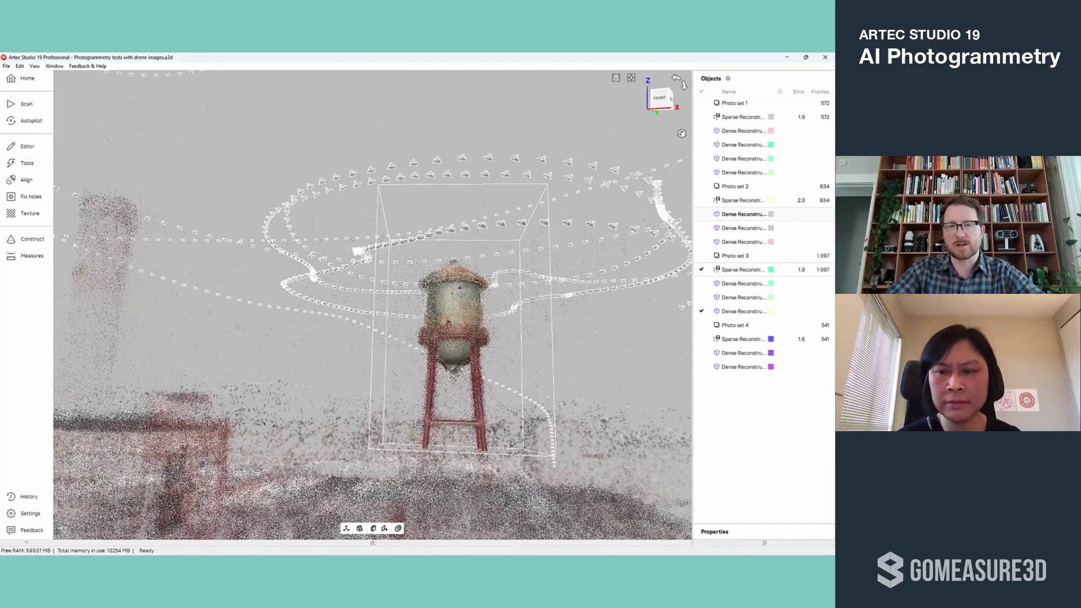
left_click_drag(460, 288, 591, 321)
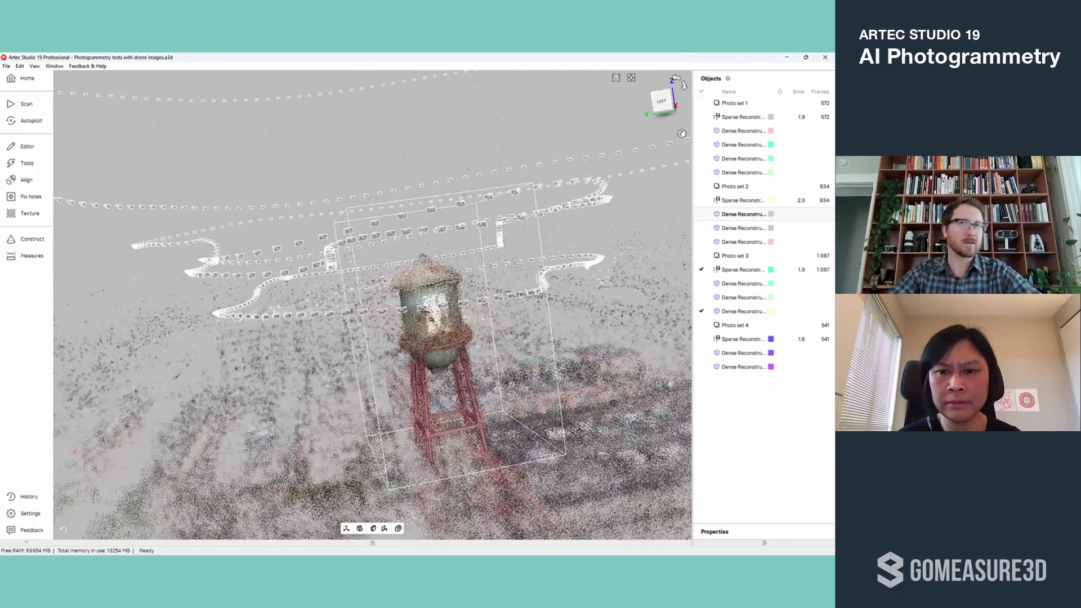
left_click_drag(394, 338, 462, 310)
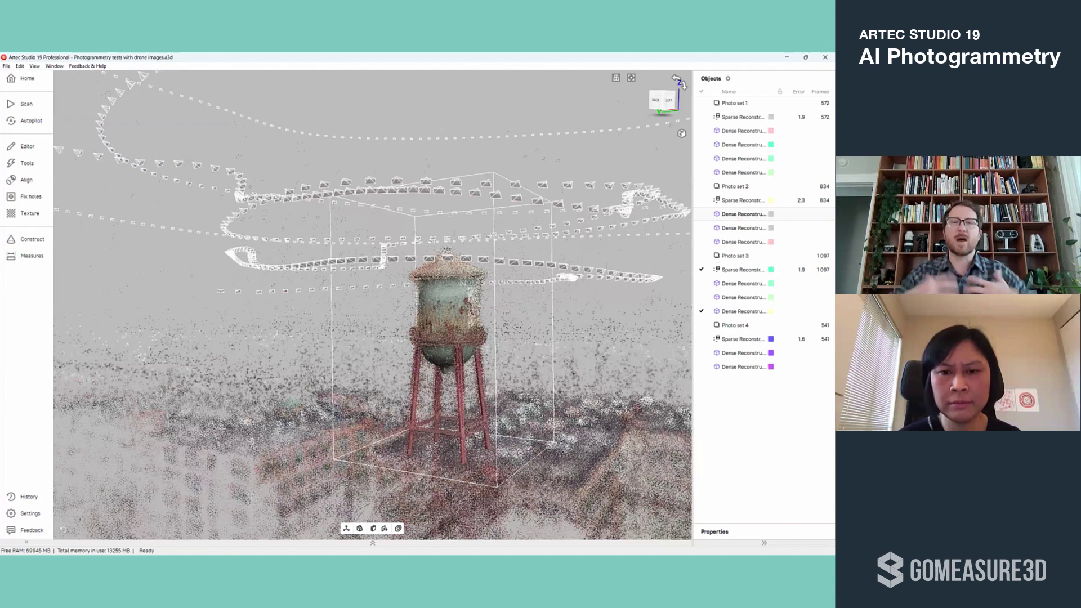
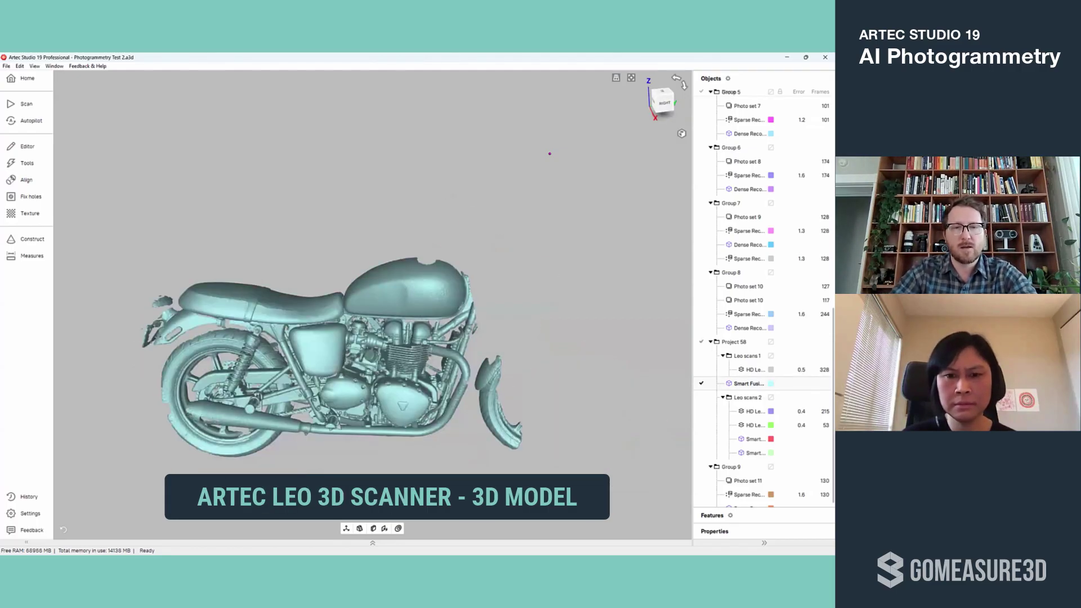
Step: Inspect the fuel tank, engine and exhaust on the right side of the Artec Leo motorcycle scan in Project 58
scroll(383, 338, "up", 3)
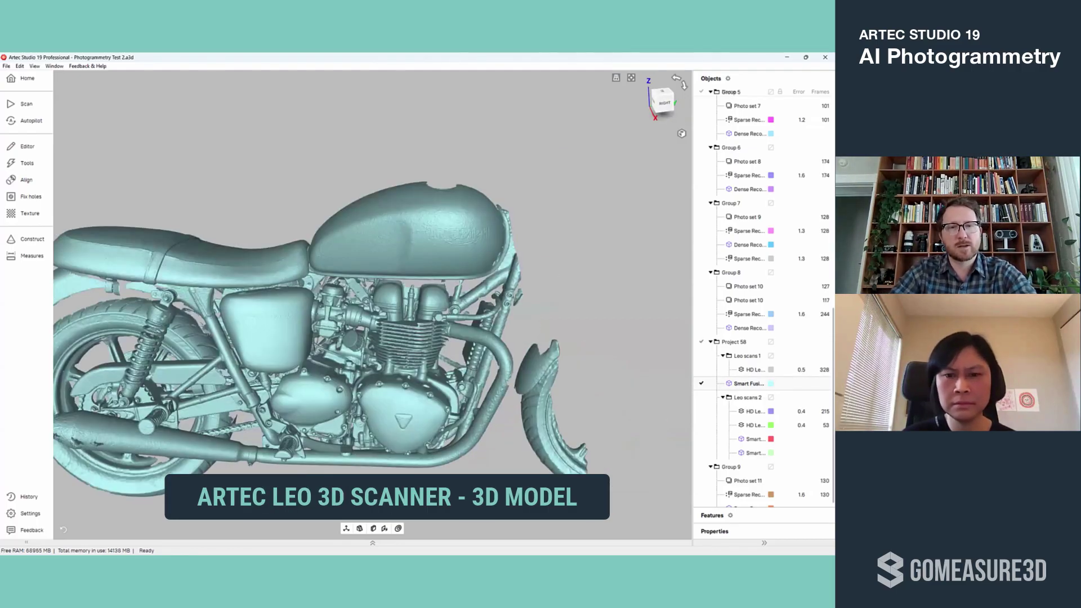
scroll(346, 307, "up", 2)
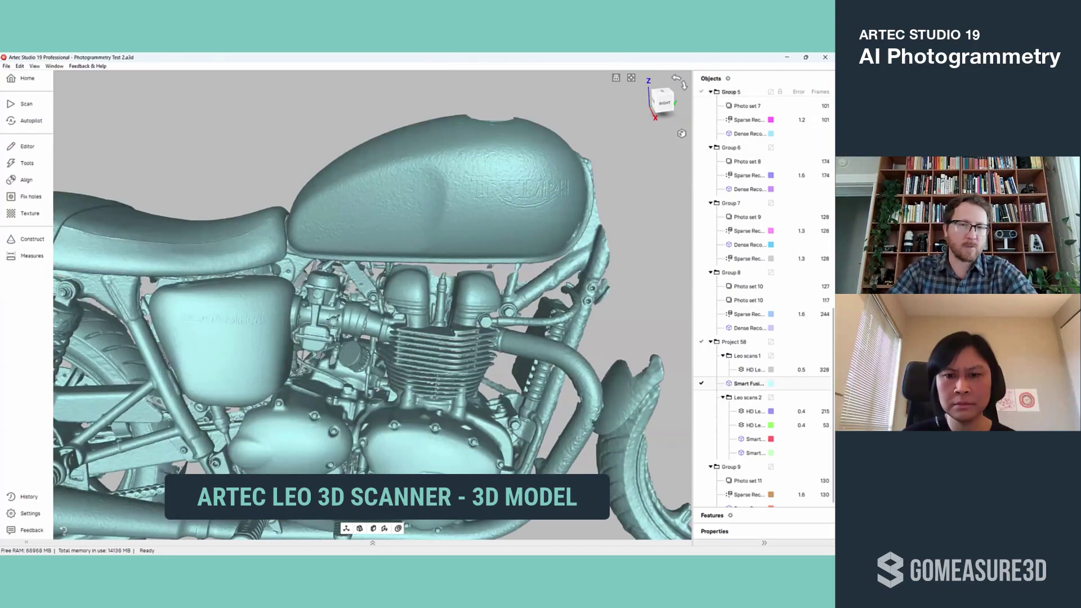
middle_click_drag(347, 307, 406, 168)
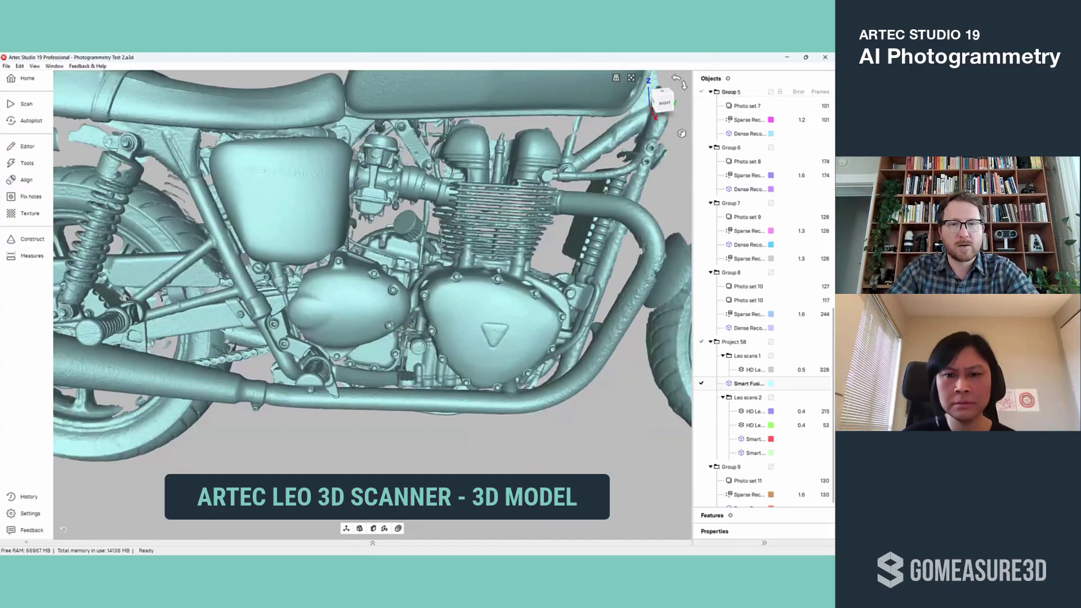
Step: Examine the motorcycle scan's footpeg lettering, hinge bracket and pedal up close, and return to the overall side of the bike
scroll(349, 305, "up", 2)
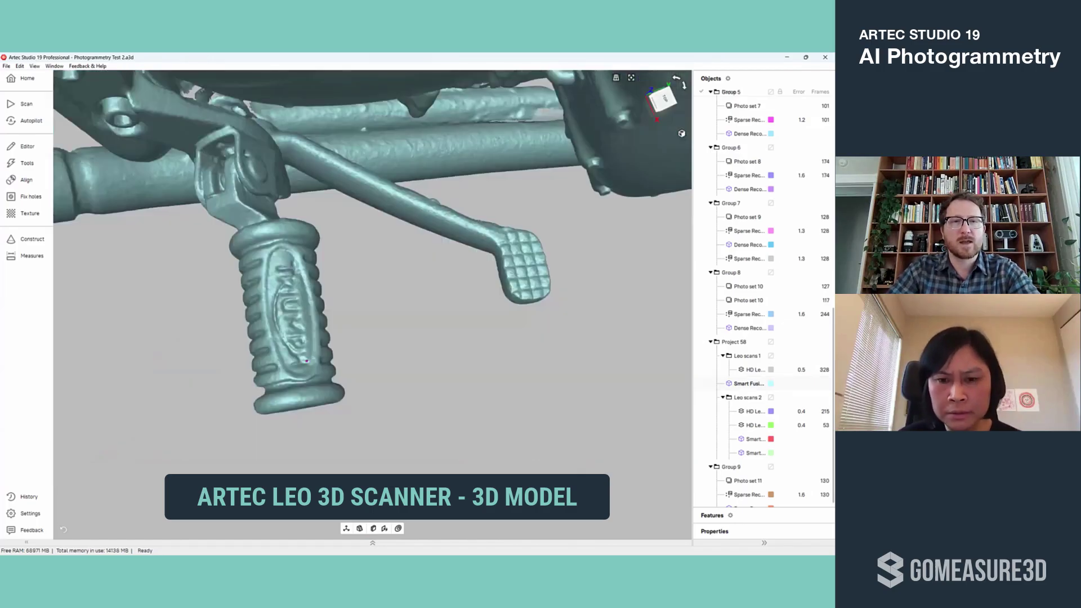
middle_click_drag(307, 361, 350, 470)
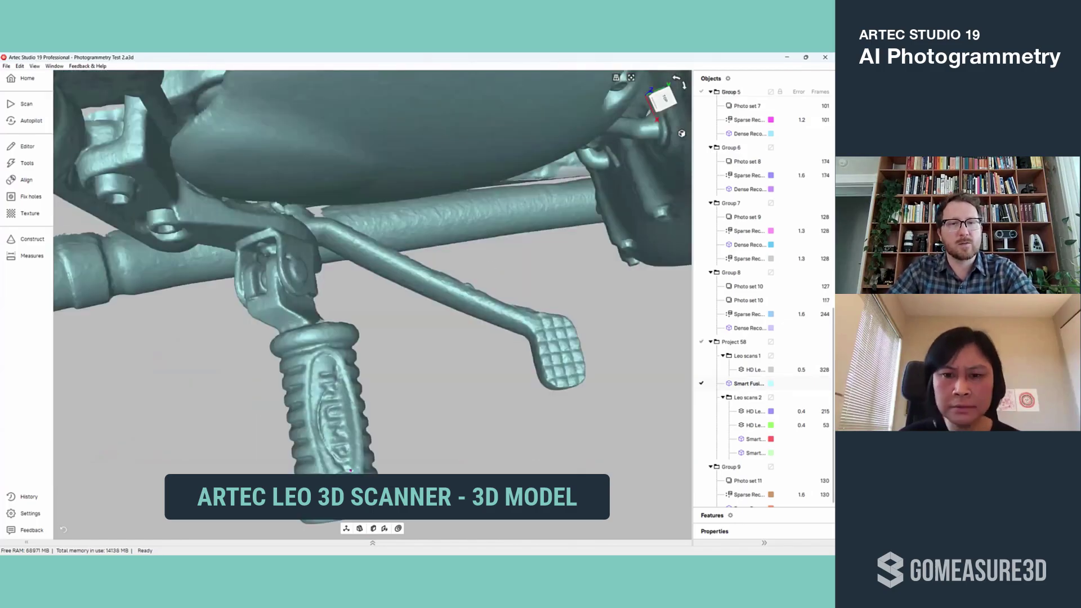
scroll(350, 470, "up", 3)
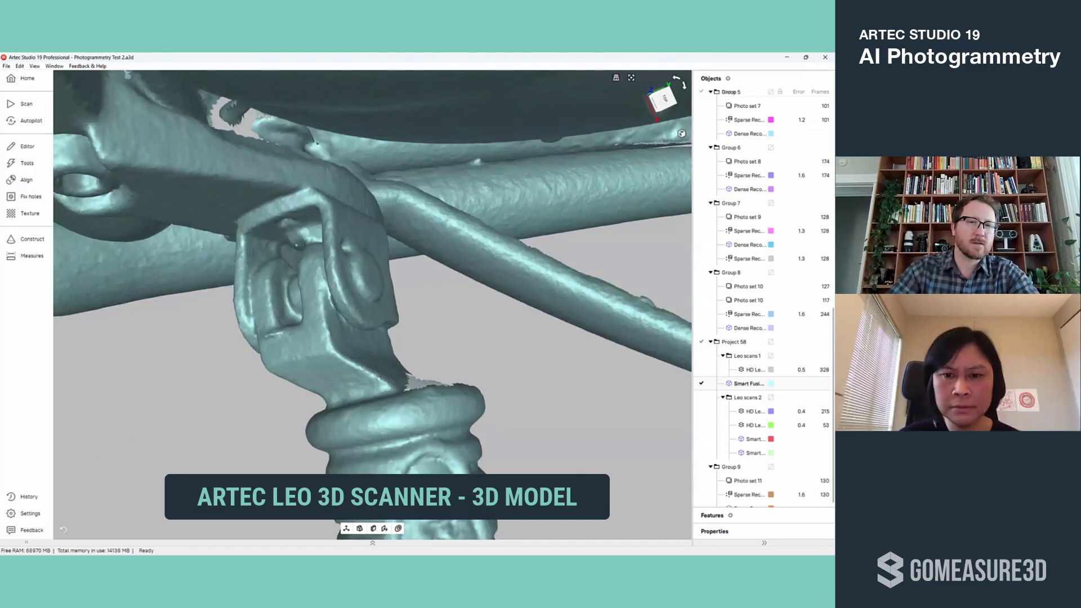
left_click_drag(294, 287, 270, 248)
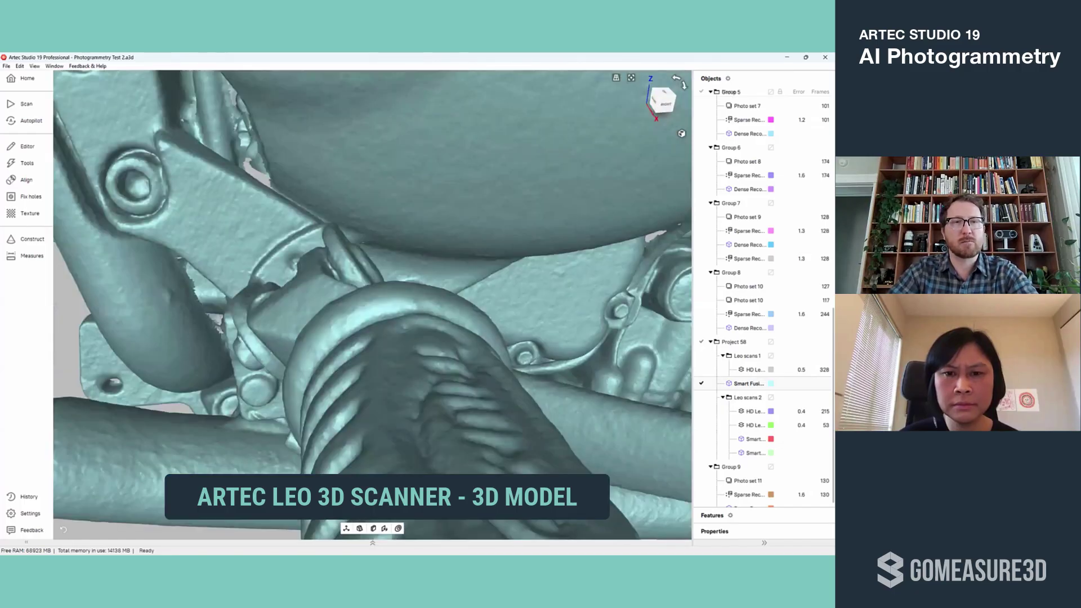
scroll(256, 242, "down", 3)
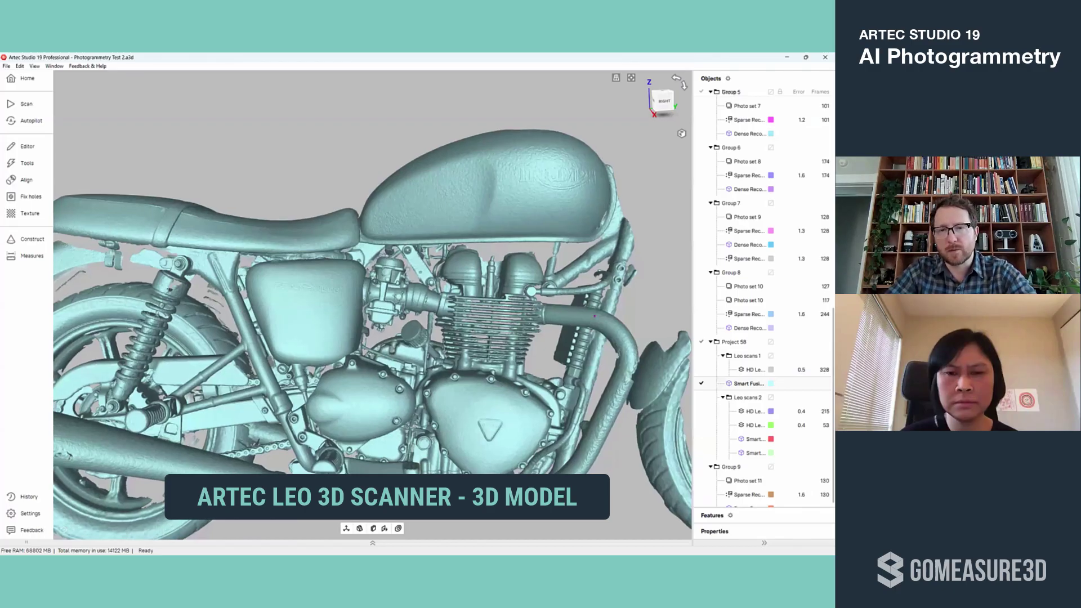
mouse_move(594, 316)
left_mouse_down()
mouse_move(466, 350)
mouse_move(592, 332)
mouse_move(603, 319)
left_mouse_up()
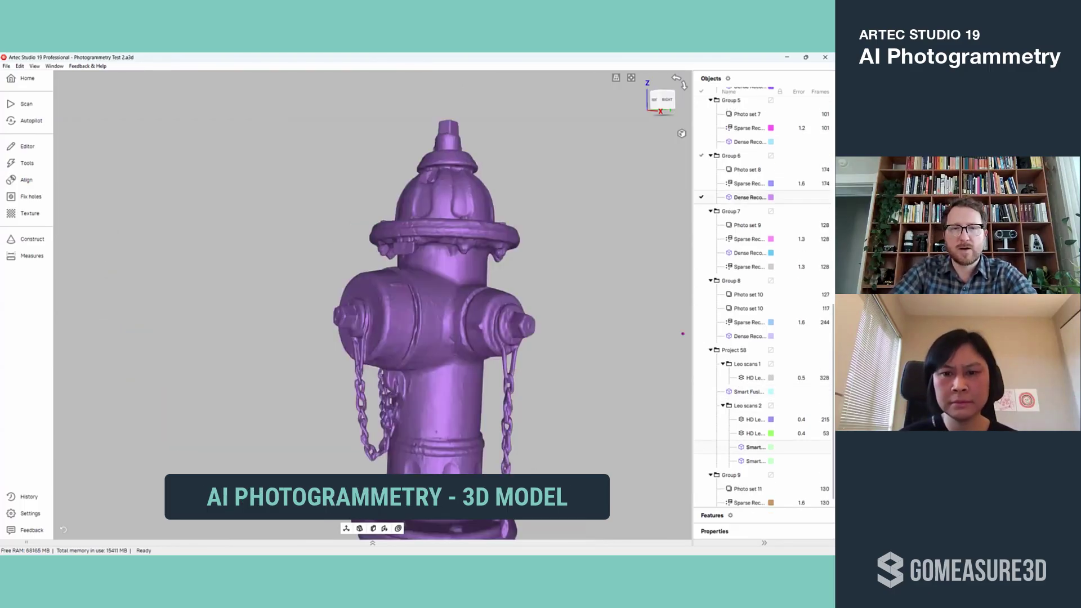
Step: Examine the photogrammetry mesh of the fire hydrant in Group 6 from several sides, including its caps and chains
left_click_drag(683, 333, 666, 298)
middle_click_drag(667, 298, 644, 321)
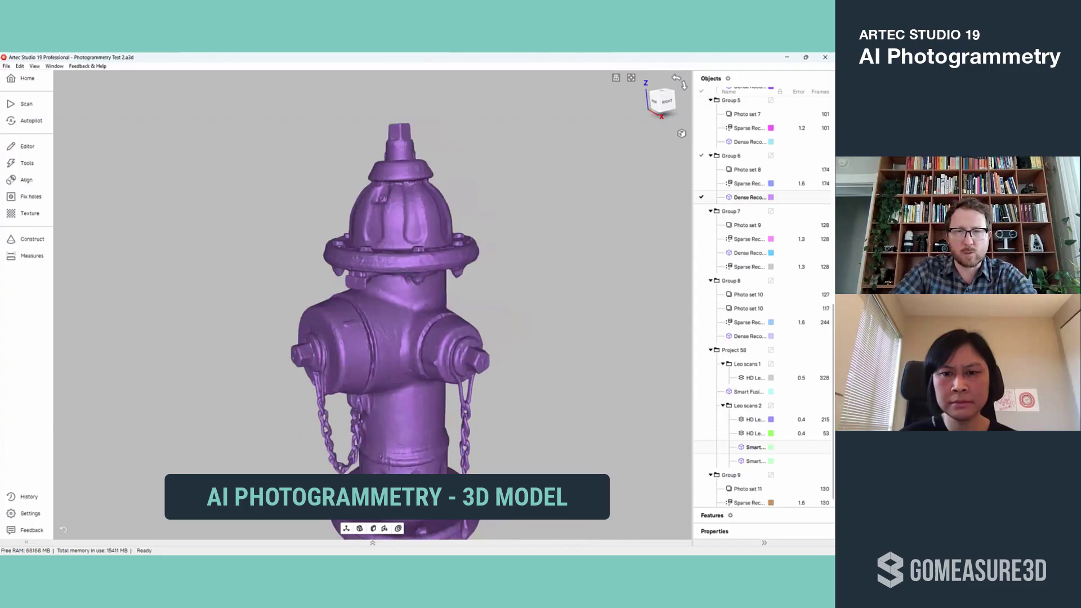
left_click_drag(643, 321, 293, 299)
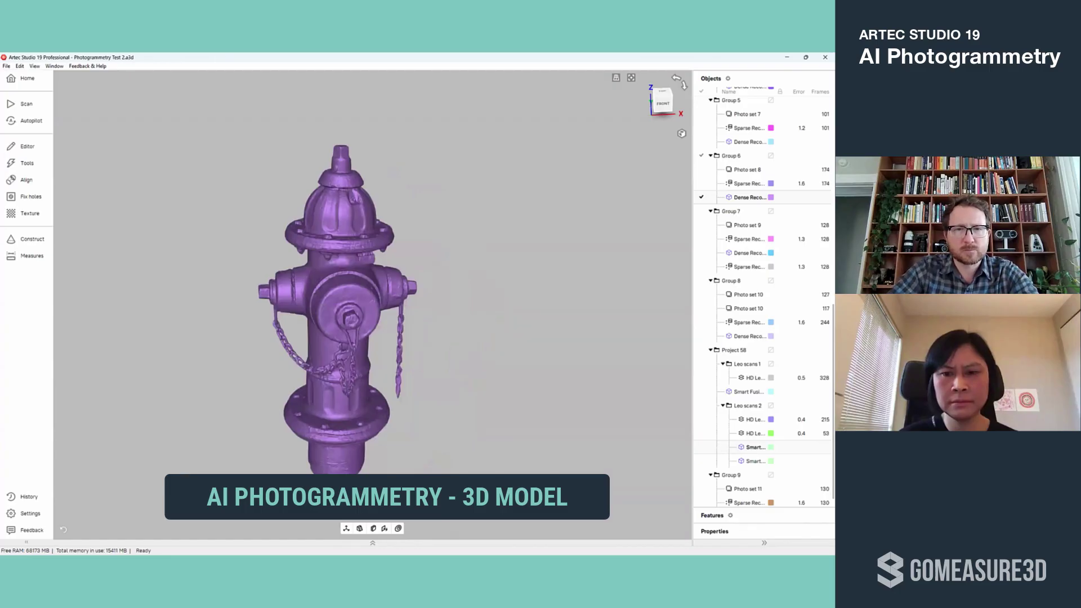
left_click_drag(383, 249, 376, 231)
left_click_drag(347, 293, 417, 298)
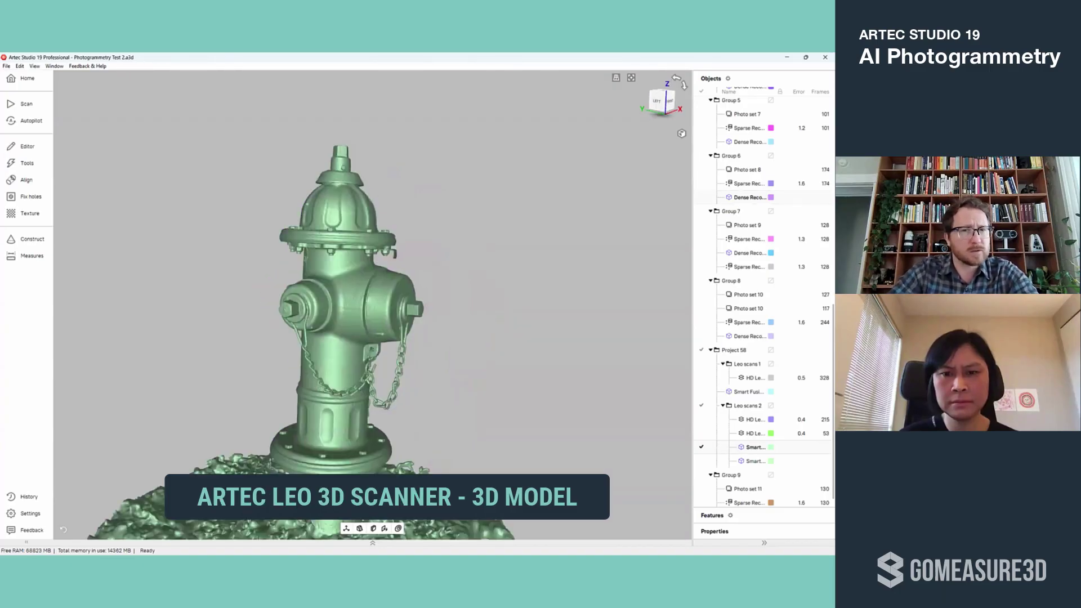
Step: Inspect the Leo scan of the hydrant up close: the flange bolts, bent bracket, raised lettering, 2023 plate and fluted base
scroll(343, 246, "up", 3)
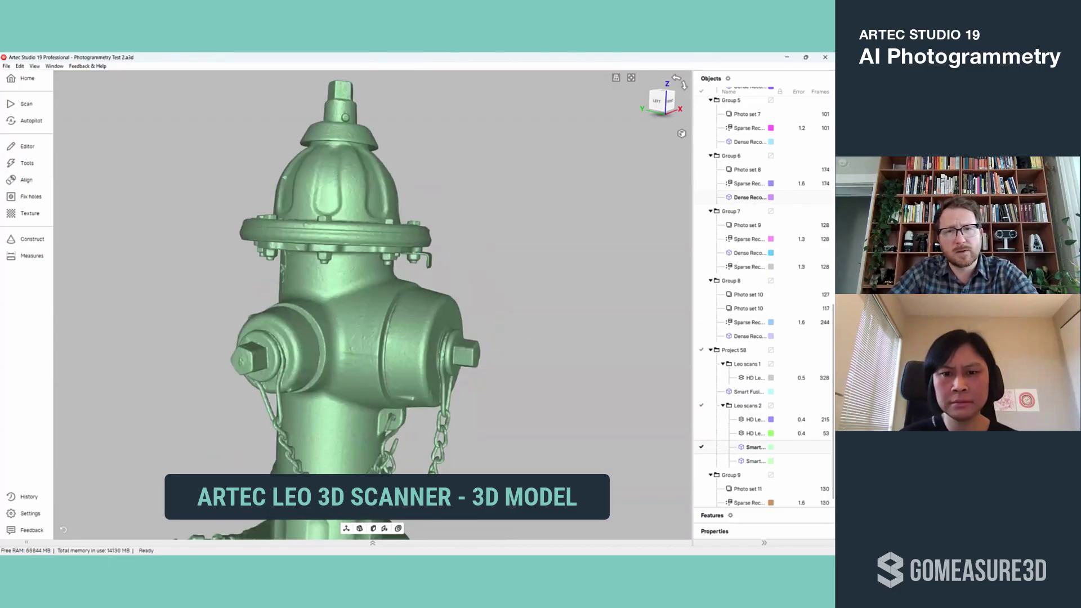
scroll(338, 214, "up", 2)
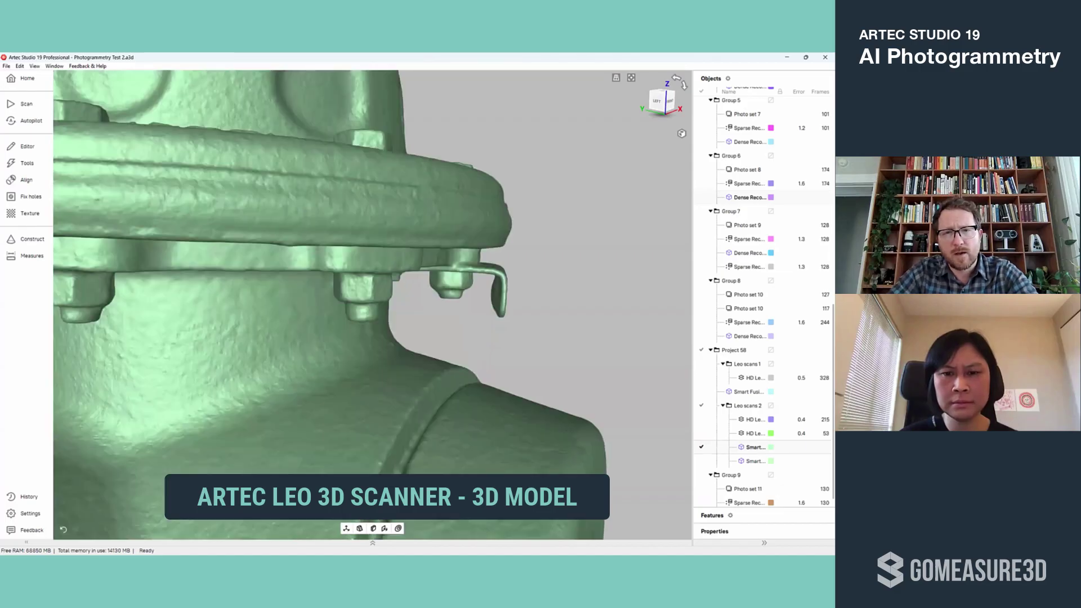
scroll(338, 214, "up", 2)
left_click_drag(445, 253, 281, 253)
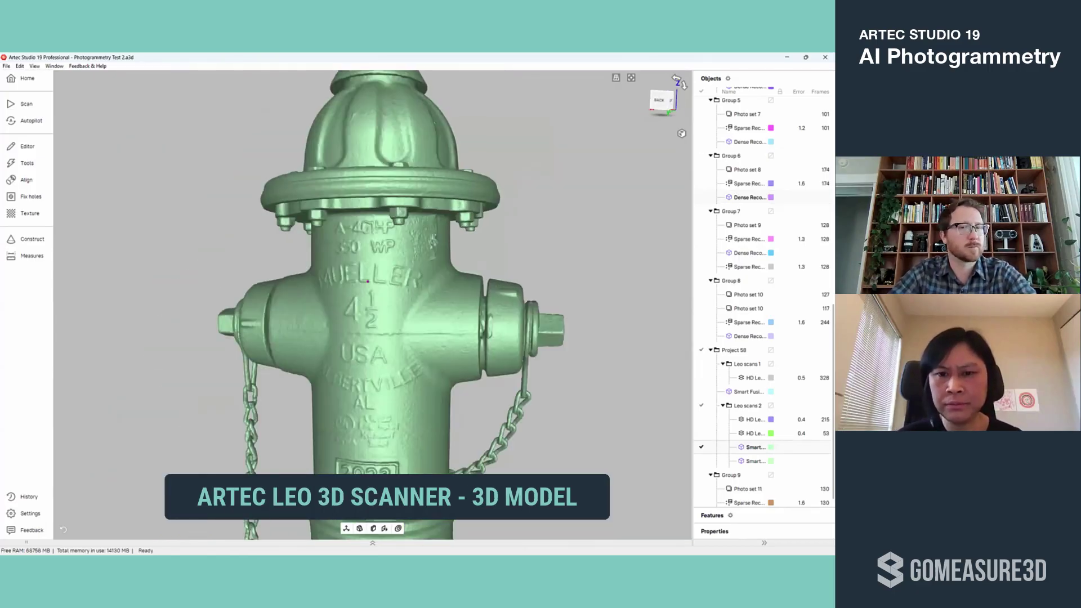
left_click_drag(368, 282, 394, 282)
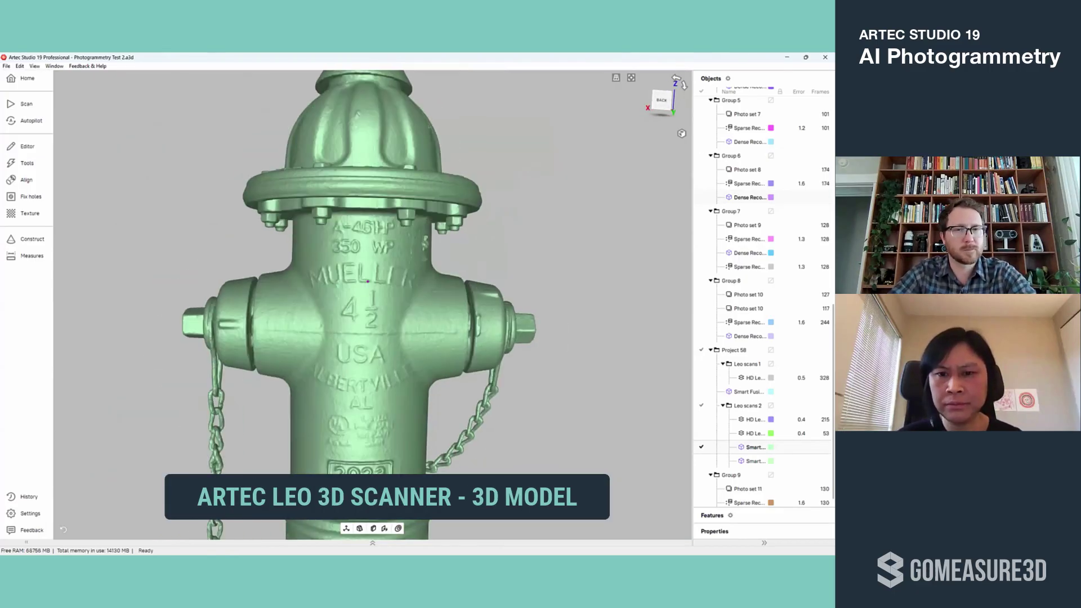
middle_click_drag(368, 281, 383, 95)
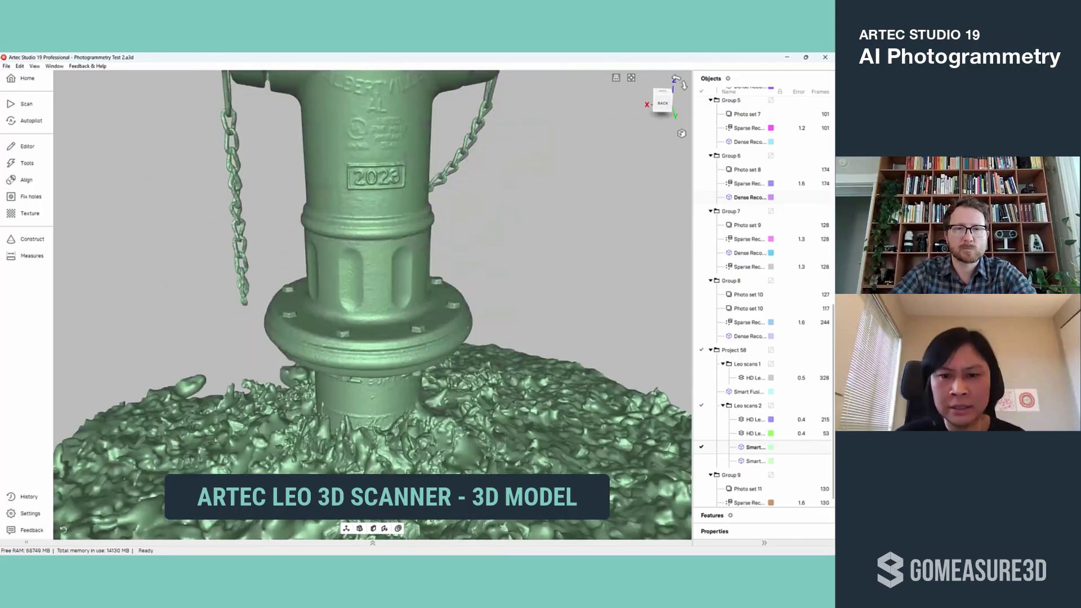
scroll(358, 314, "up", 5)
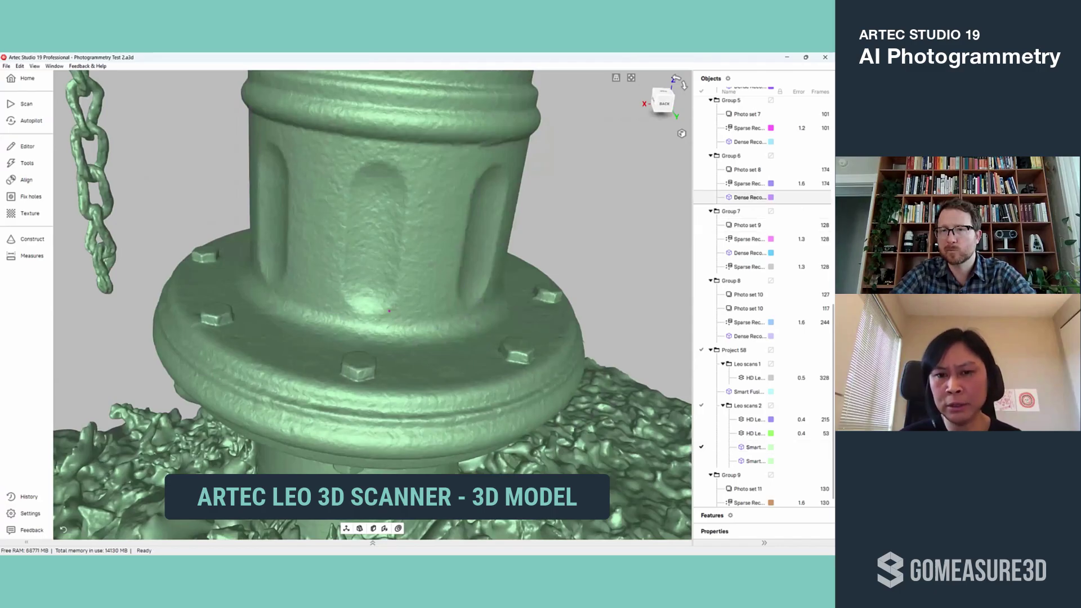
Step: Compare the hydrant base by overlaying Group 6's dense reconstruction on the Leo scan, hide the overlay, and view the hydrant from other sides
left_click(702, 197)
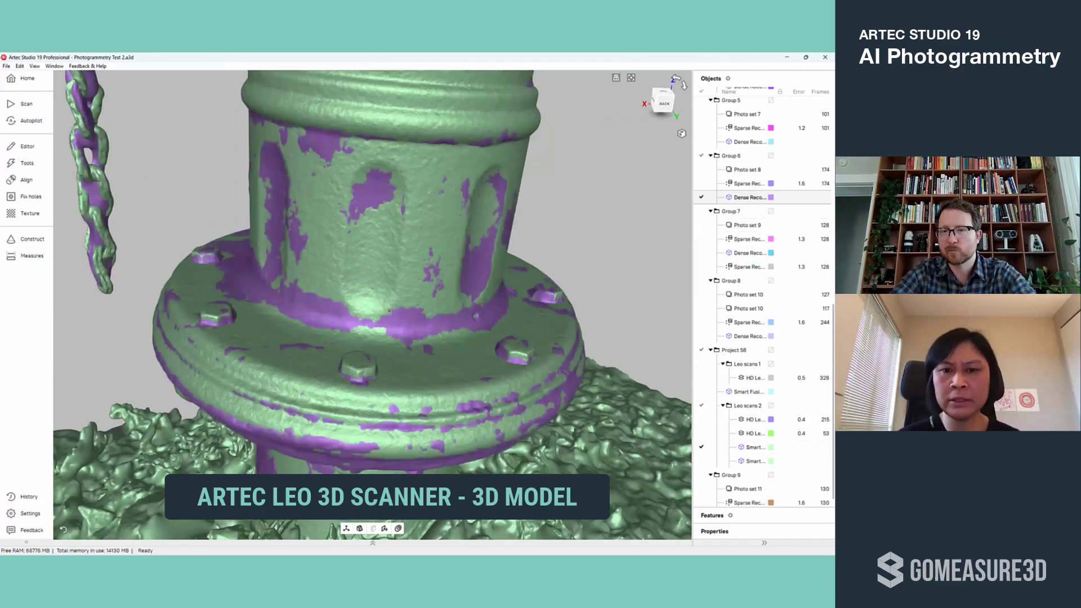
left_click(701, 197)
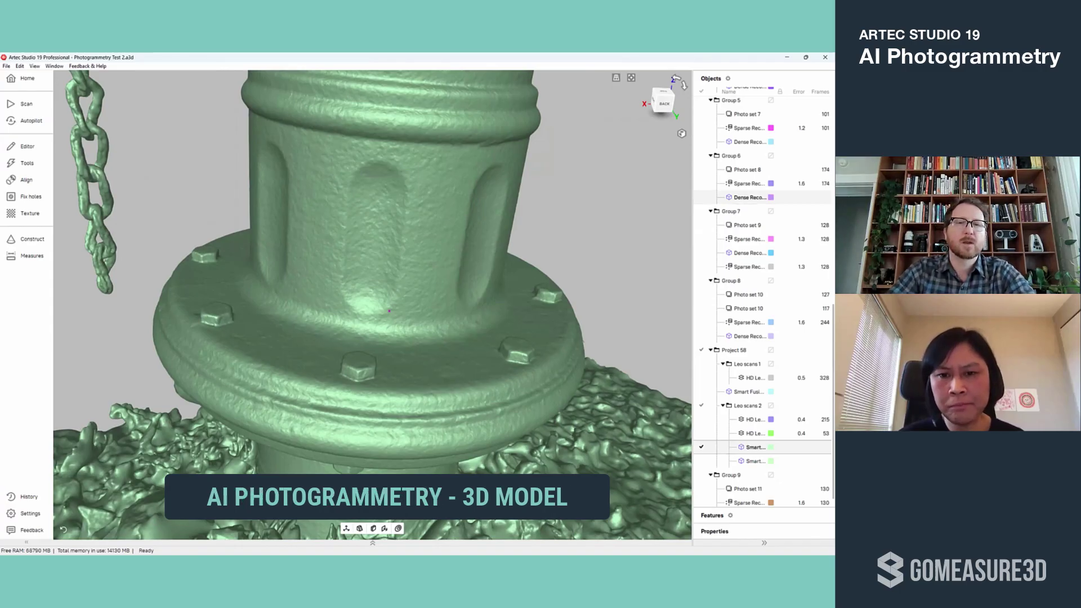
key("space")
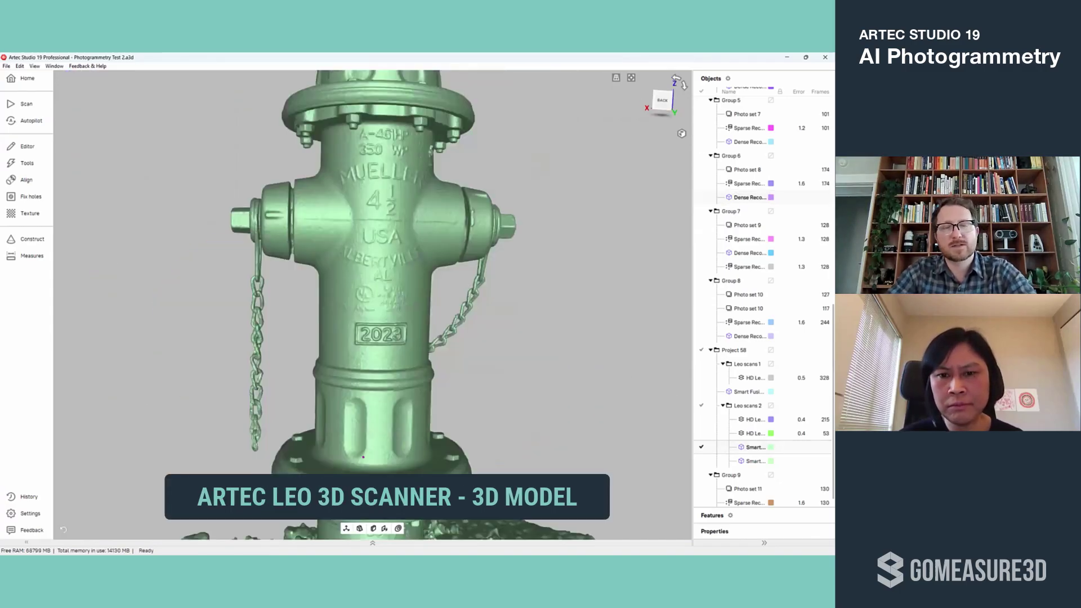
scroll(348, 377, "down", 3)
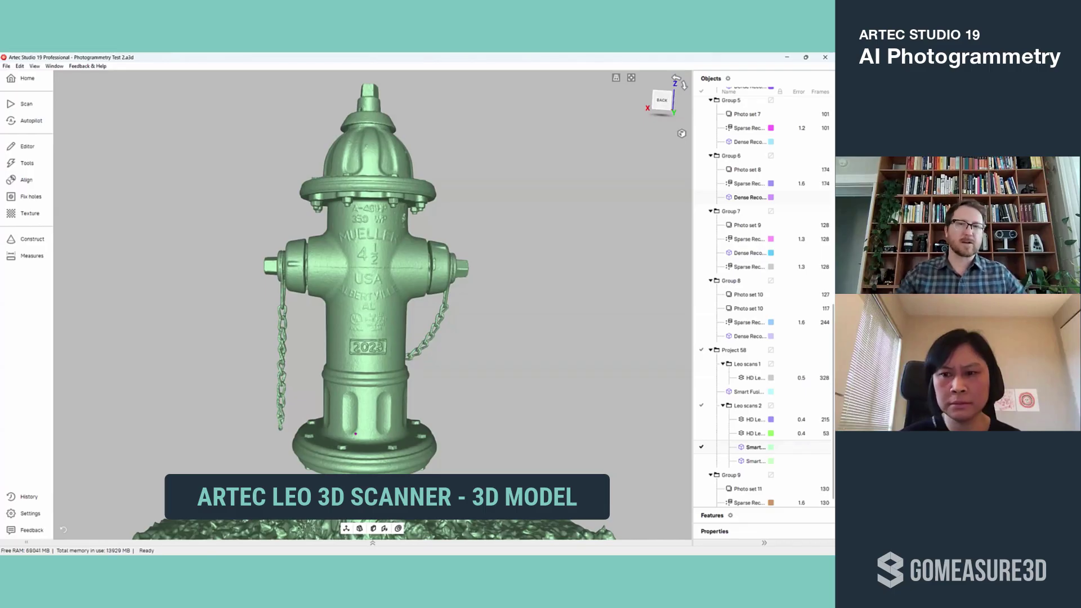
left_click_drag(355, 434, 496, 433)
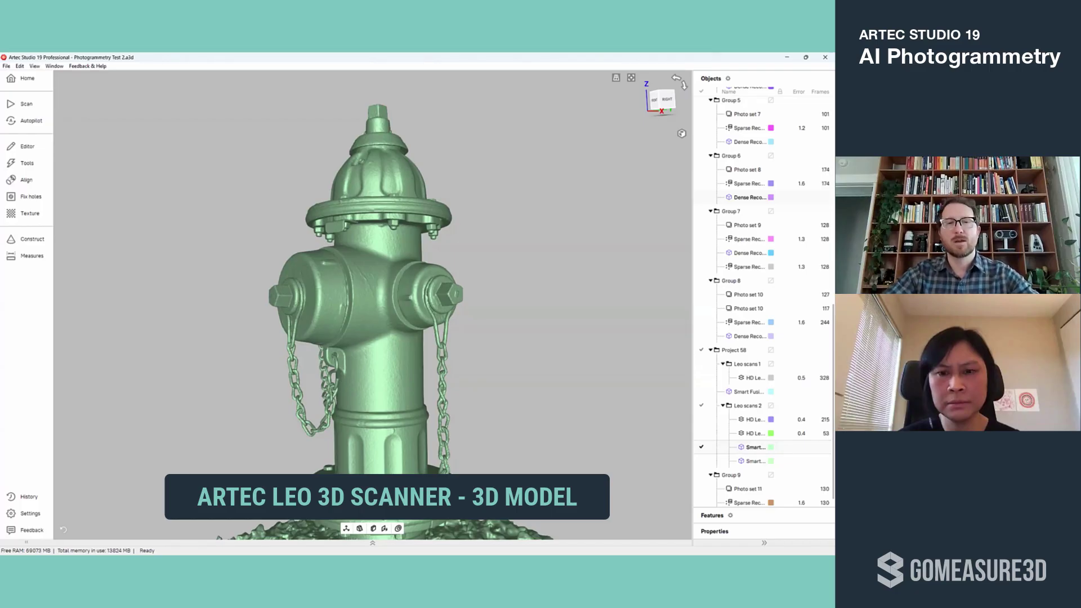
Step: Show the textured Smart Fusion model in Leo scans 2 instead of the untextured one, and inspect the hydrant's raised lettering and QR label
left_click_drag(372, 293, 397, 298)
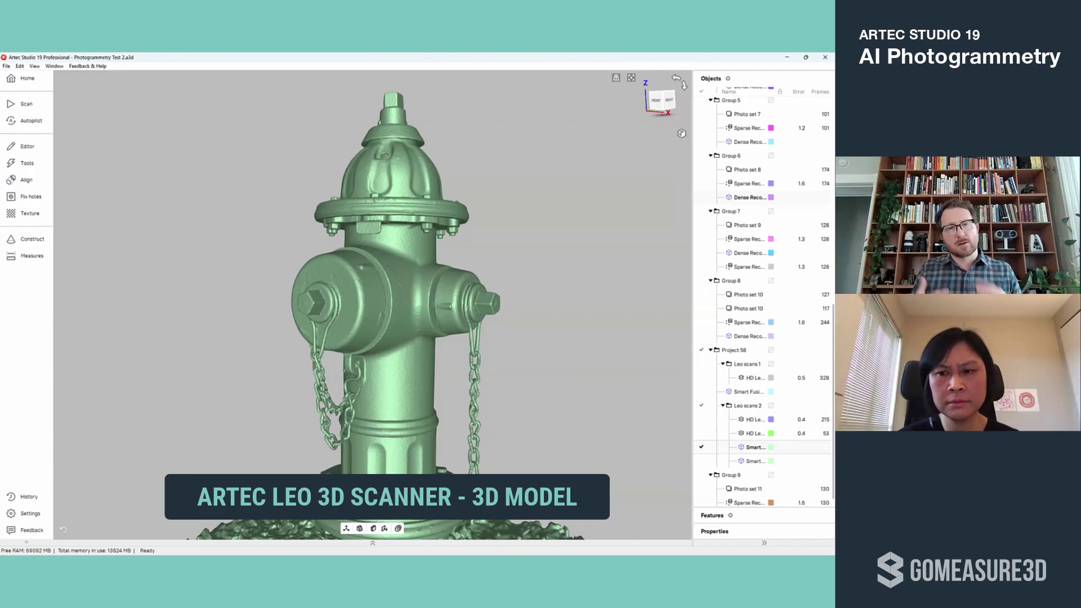
left_click(701, 460)
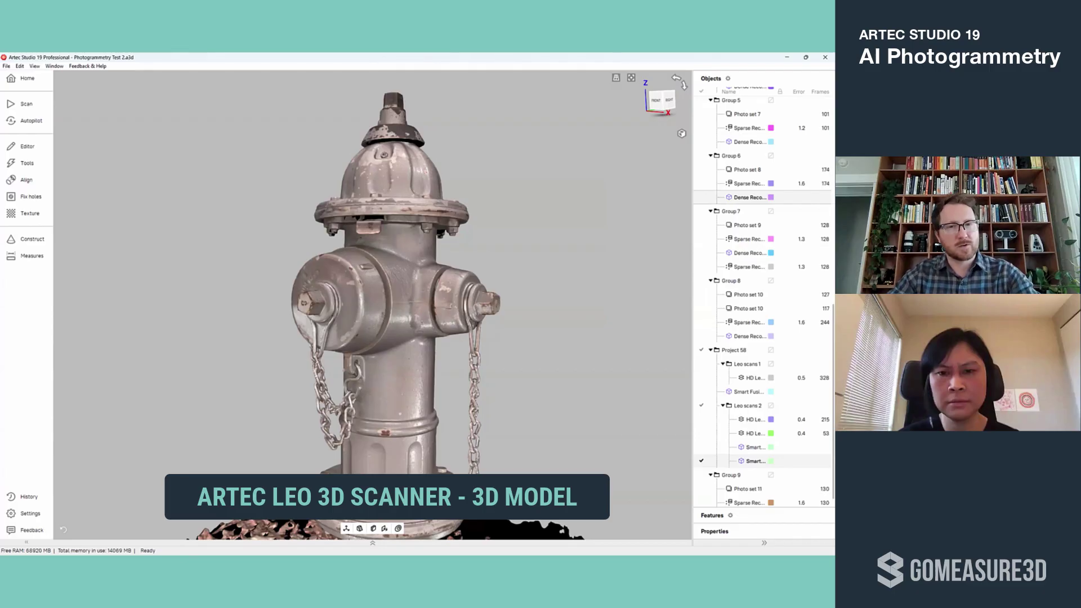
left_click_drag(395, 304, 381, 305)
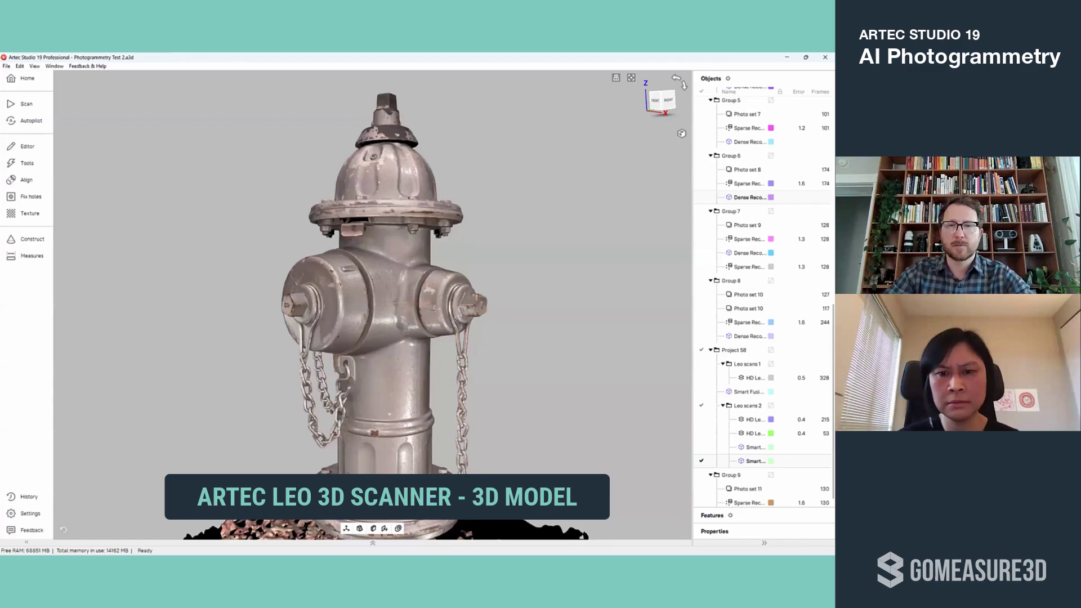
left_click_drag(338, 304, 484, 305)
left_click_drag(394, 304, 535, 304)
scroll(372, 304, "up", 4)
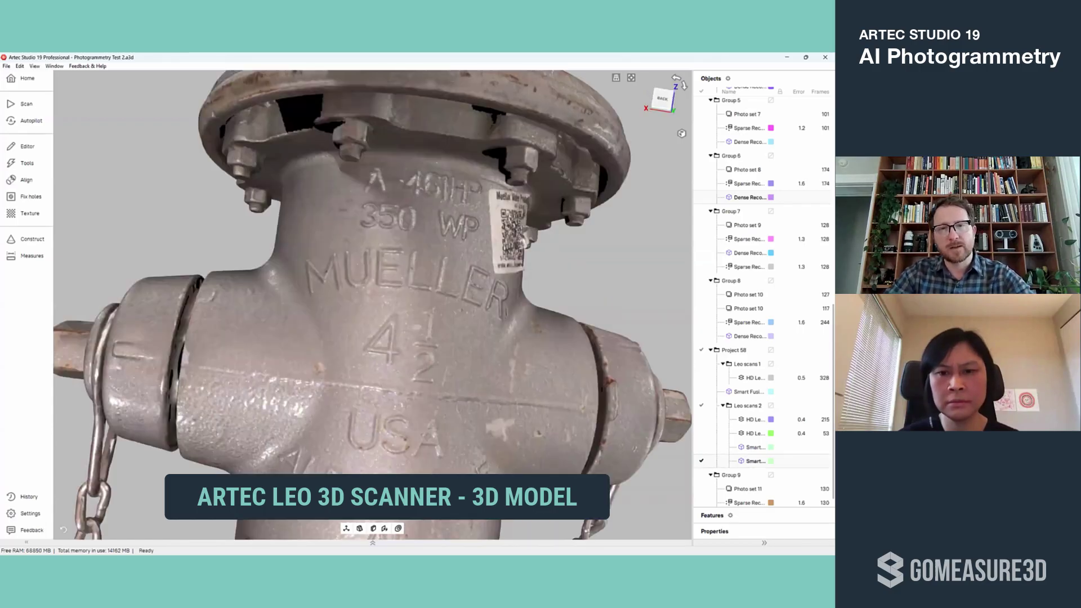
Step: Show only Group 6's textured dense reconstruction and examine the hydrant's lettering, 2023 plate, caps and chains from several sides, finishing with an overall view
left_click_drag(510, 231, 394, 279)
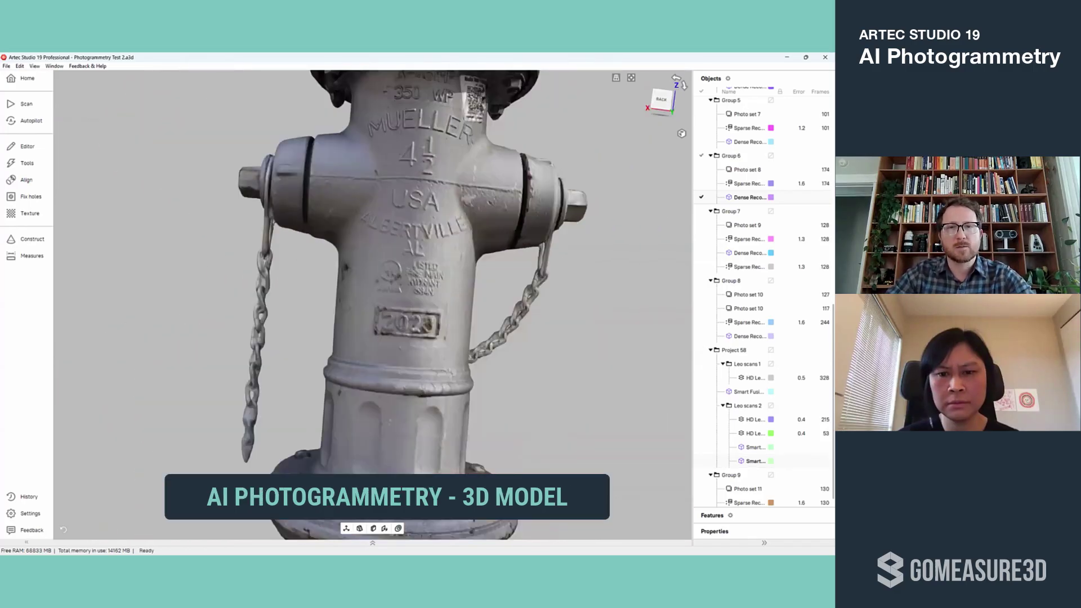
middle_click_drag(428, 325, 423, 432)
left_click_drag(405, 290, 361, 290)
scroll(428, 290, "down", 2)
left_click(683, 85)
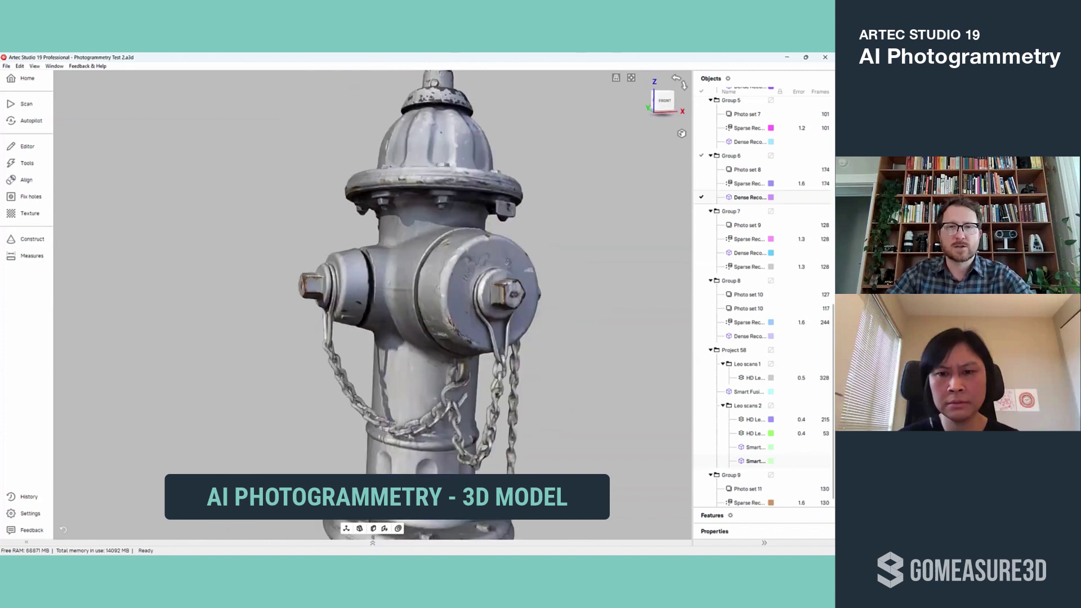
left_click(683, 85)
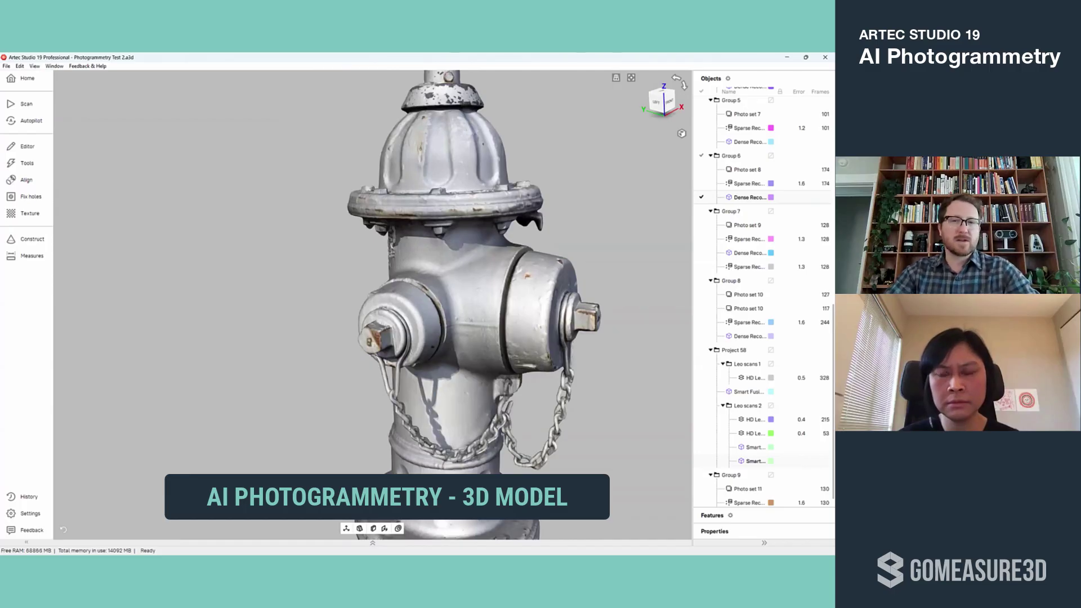
middle_click_drag(474, 298, 404, 306)
left_click_drag(404, 307, 358, 290)
scroll(383, 305, "down", 2)
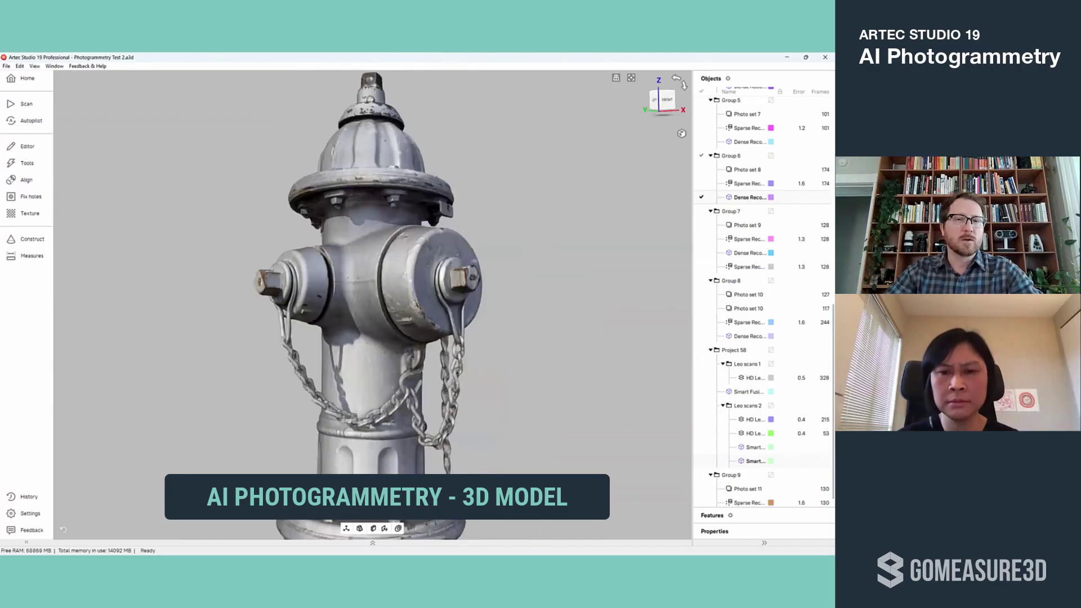
scroll(383, 305, "down", 3)
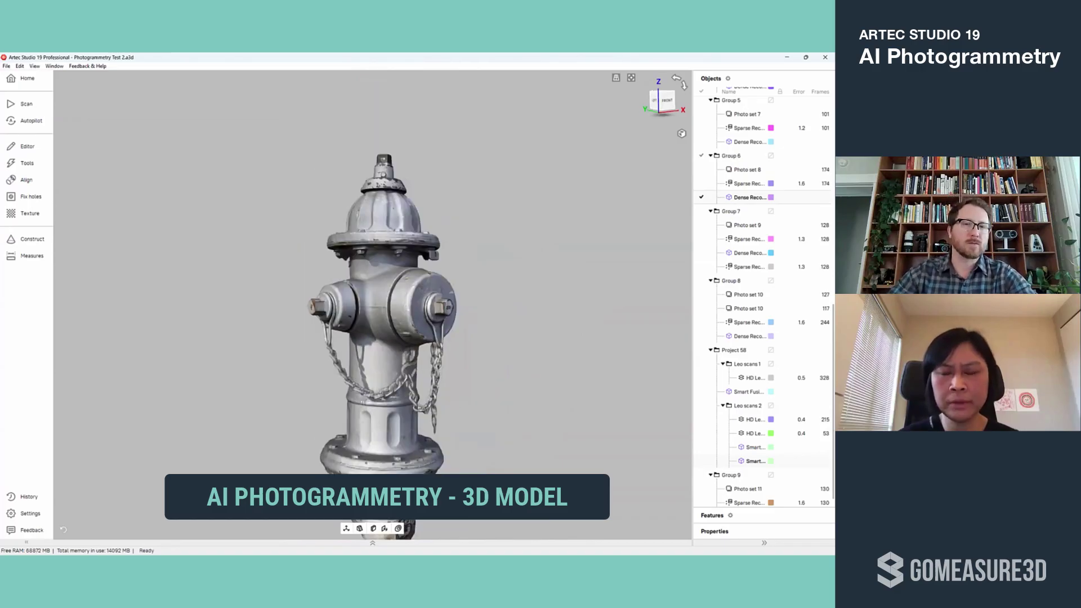